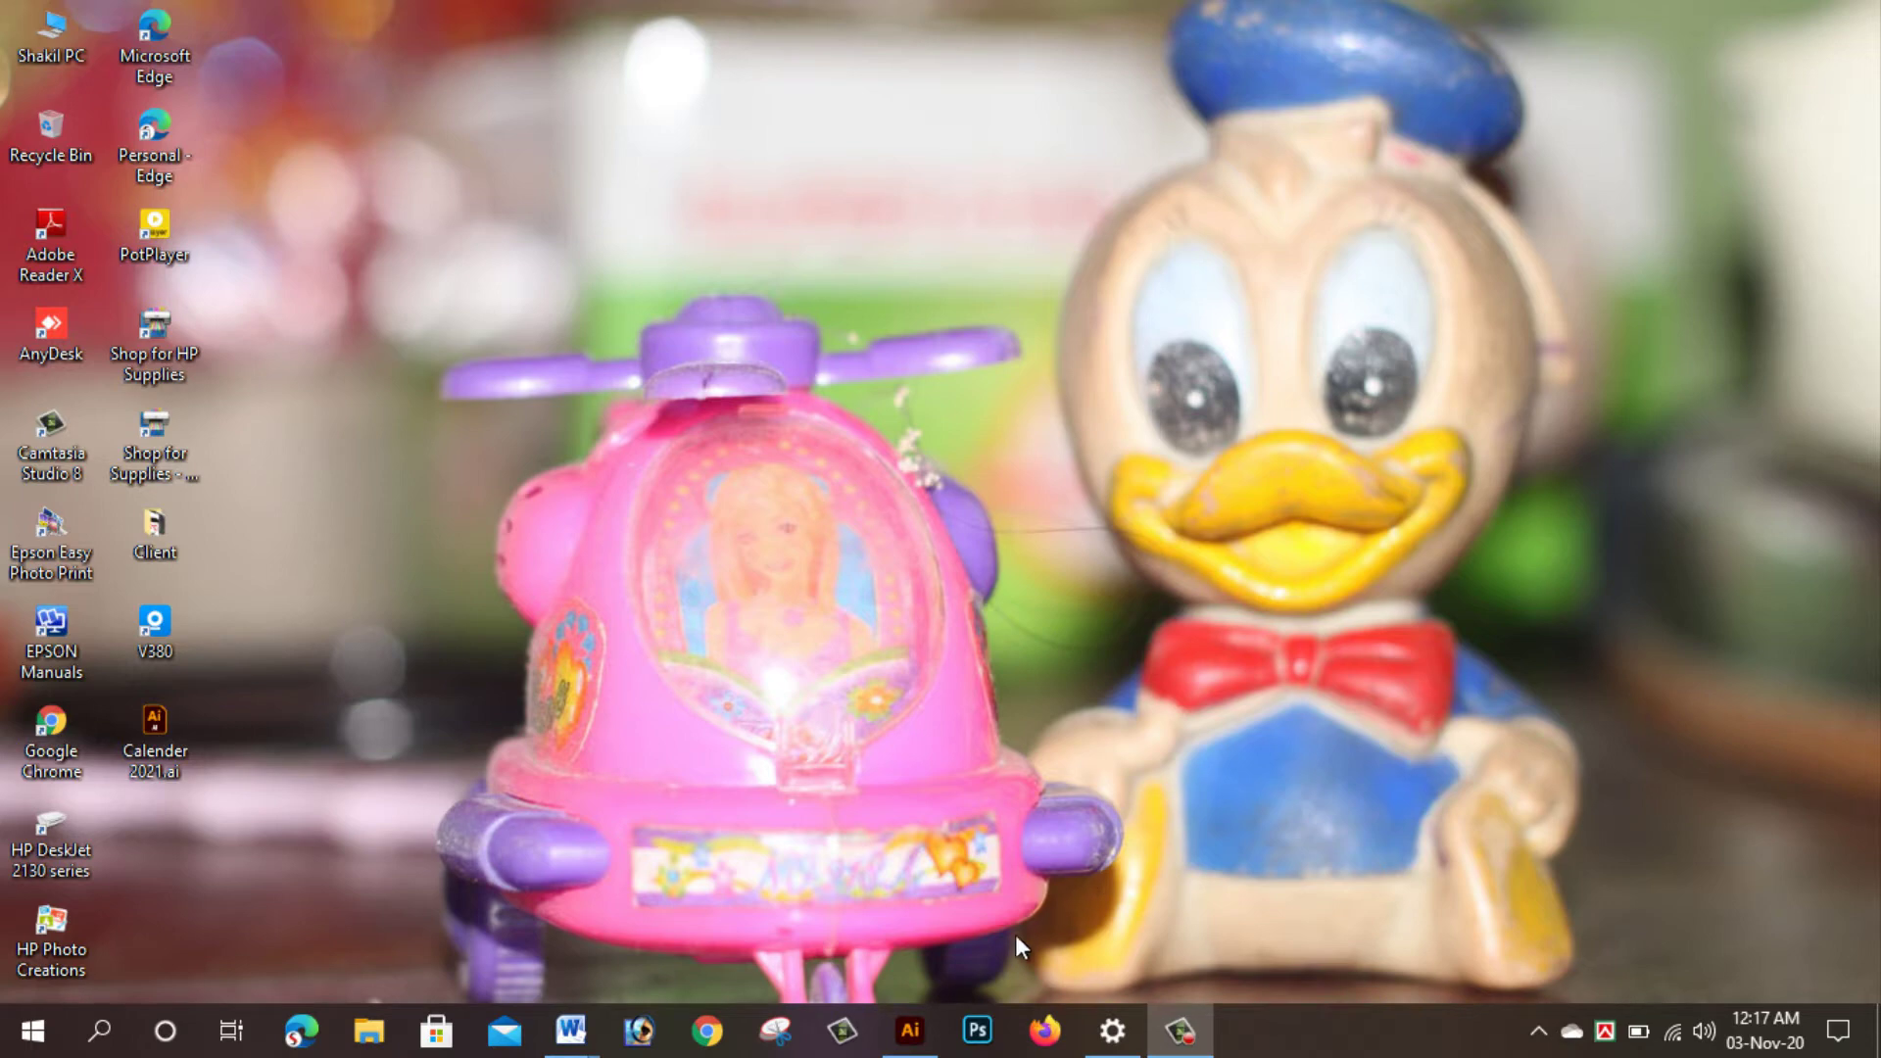
# Create a new 1000 × 1000 px RGB document, Untitled-2, from Illustrator's home screen.
pyautogui.click(910, 1030)
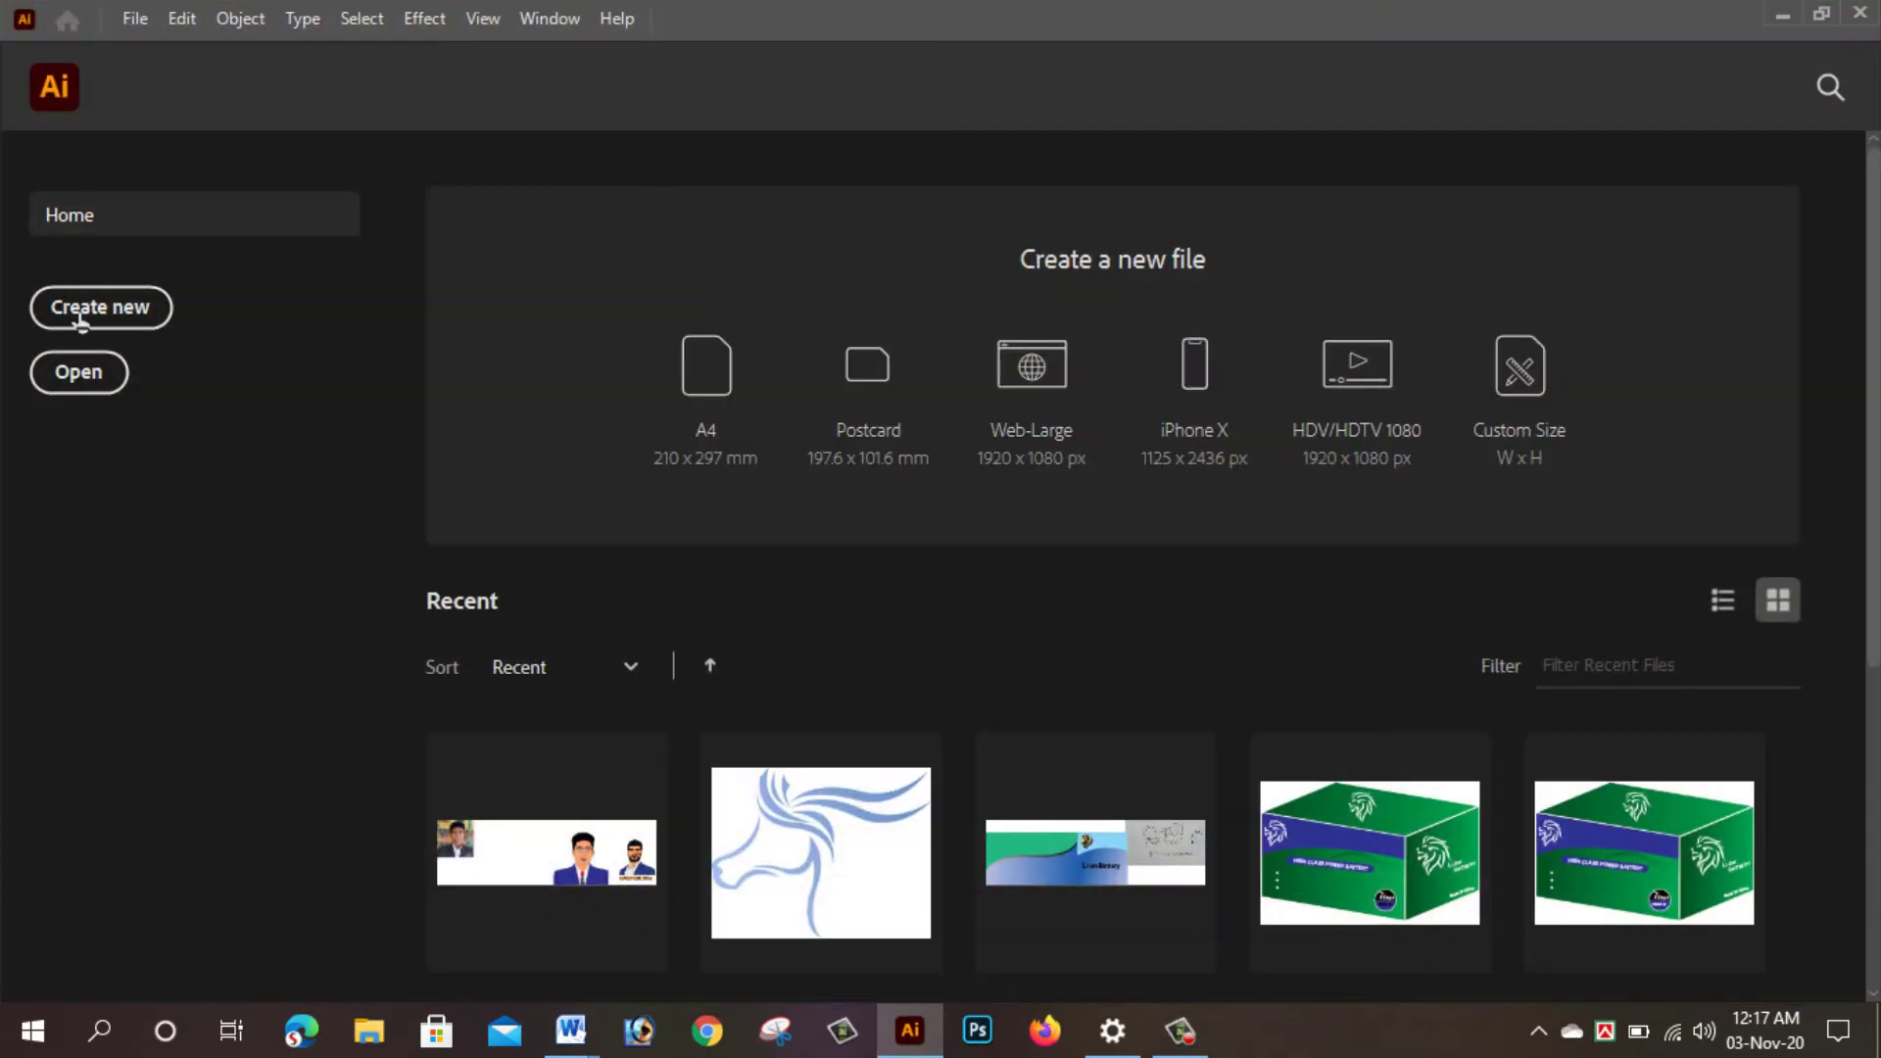
pyautogui.click(81, 312)
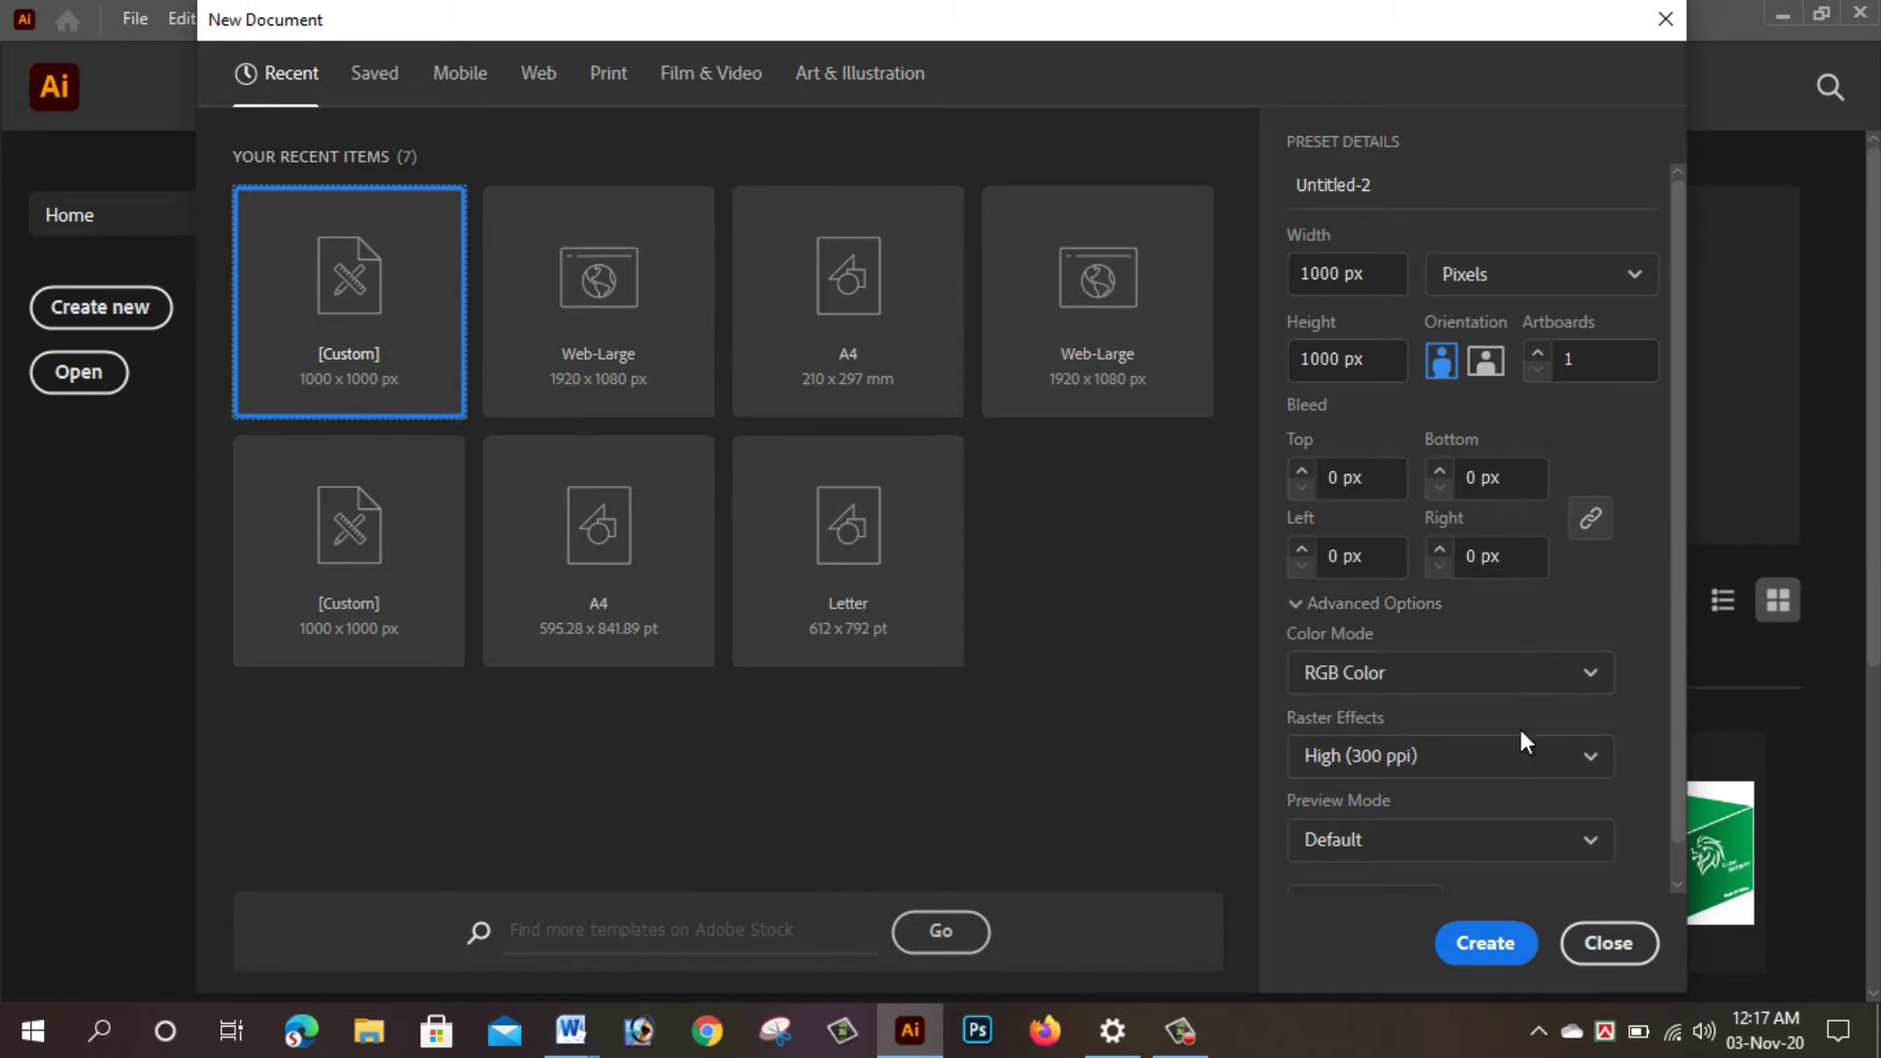
pyautogui.click(1517, 948)
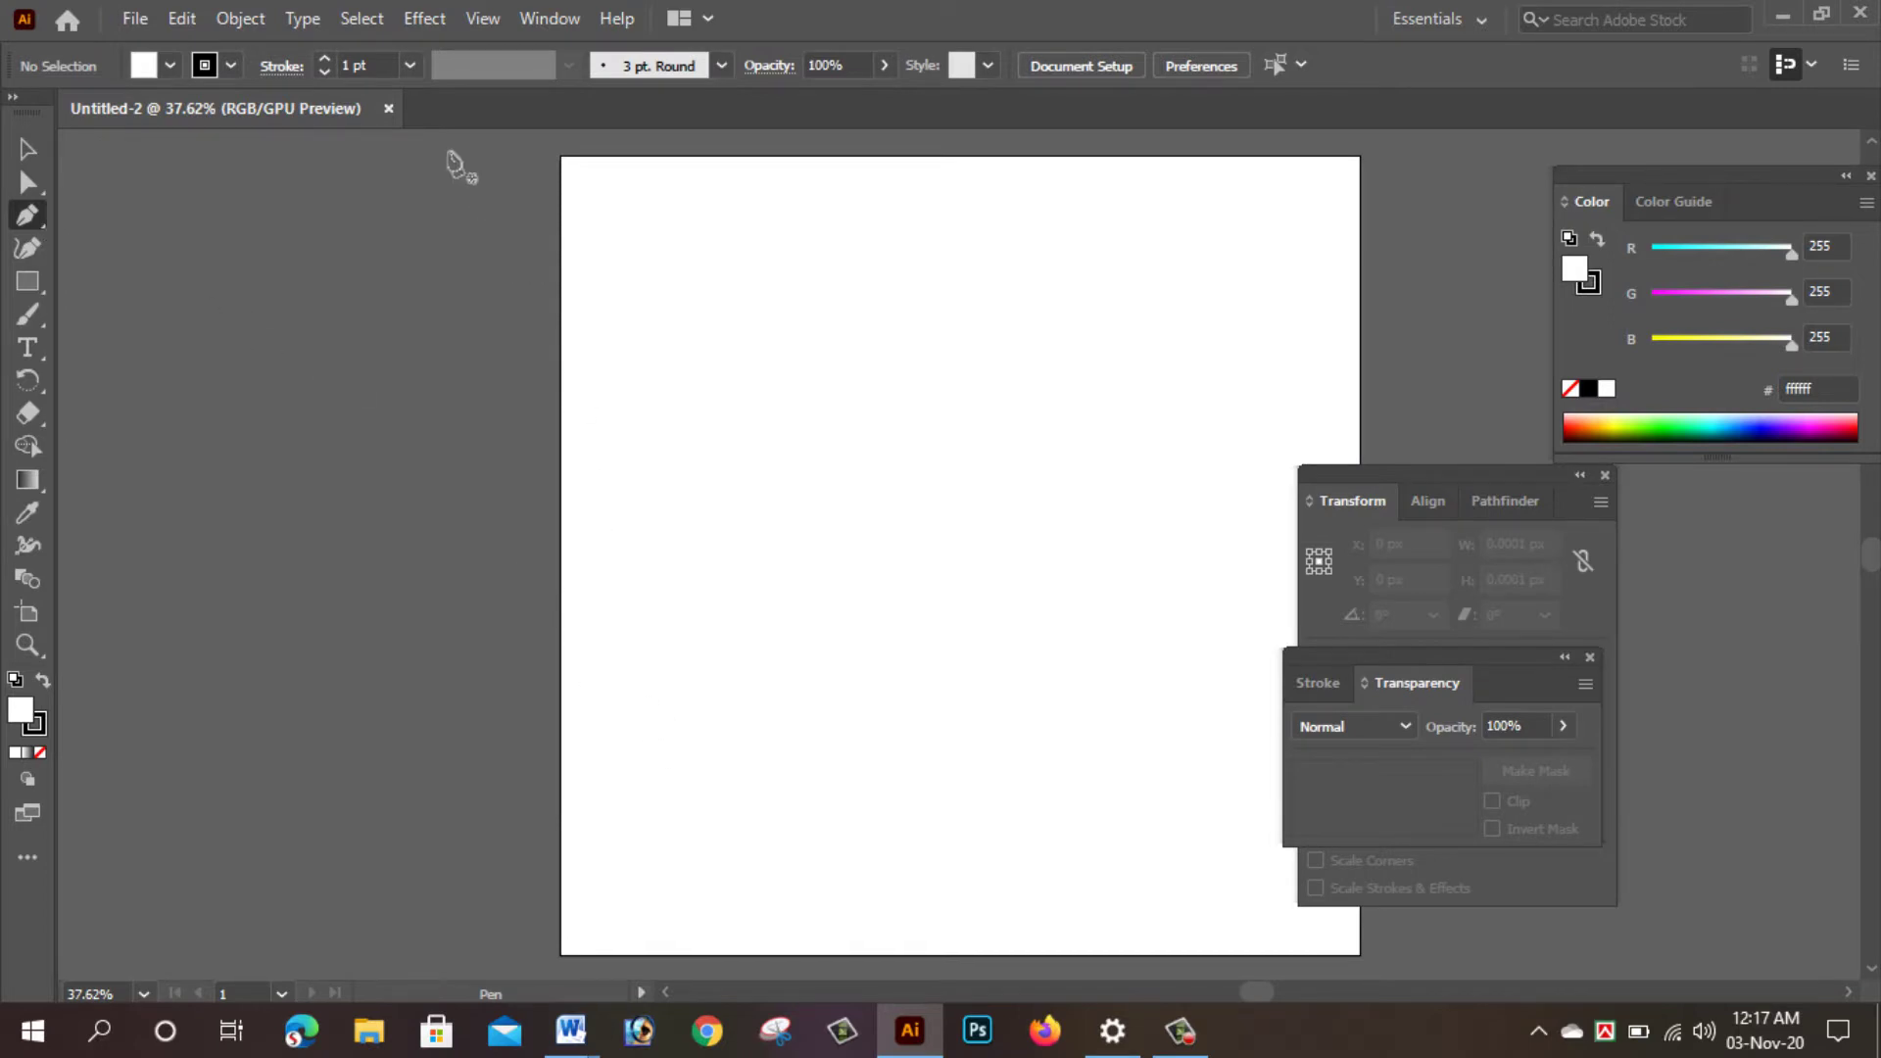
# Set the fill to None and the stroke weight to 3 pt.
pyautogui.click(170, 66)
pyautogui.click(18, 112)
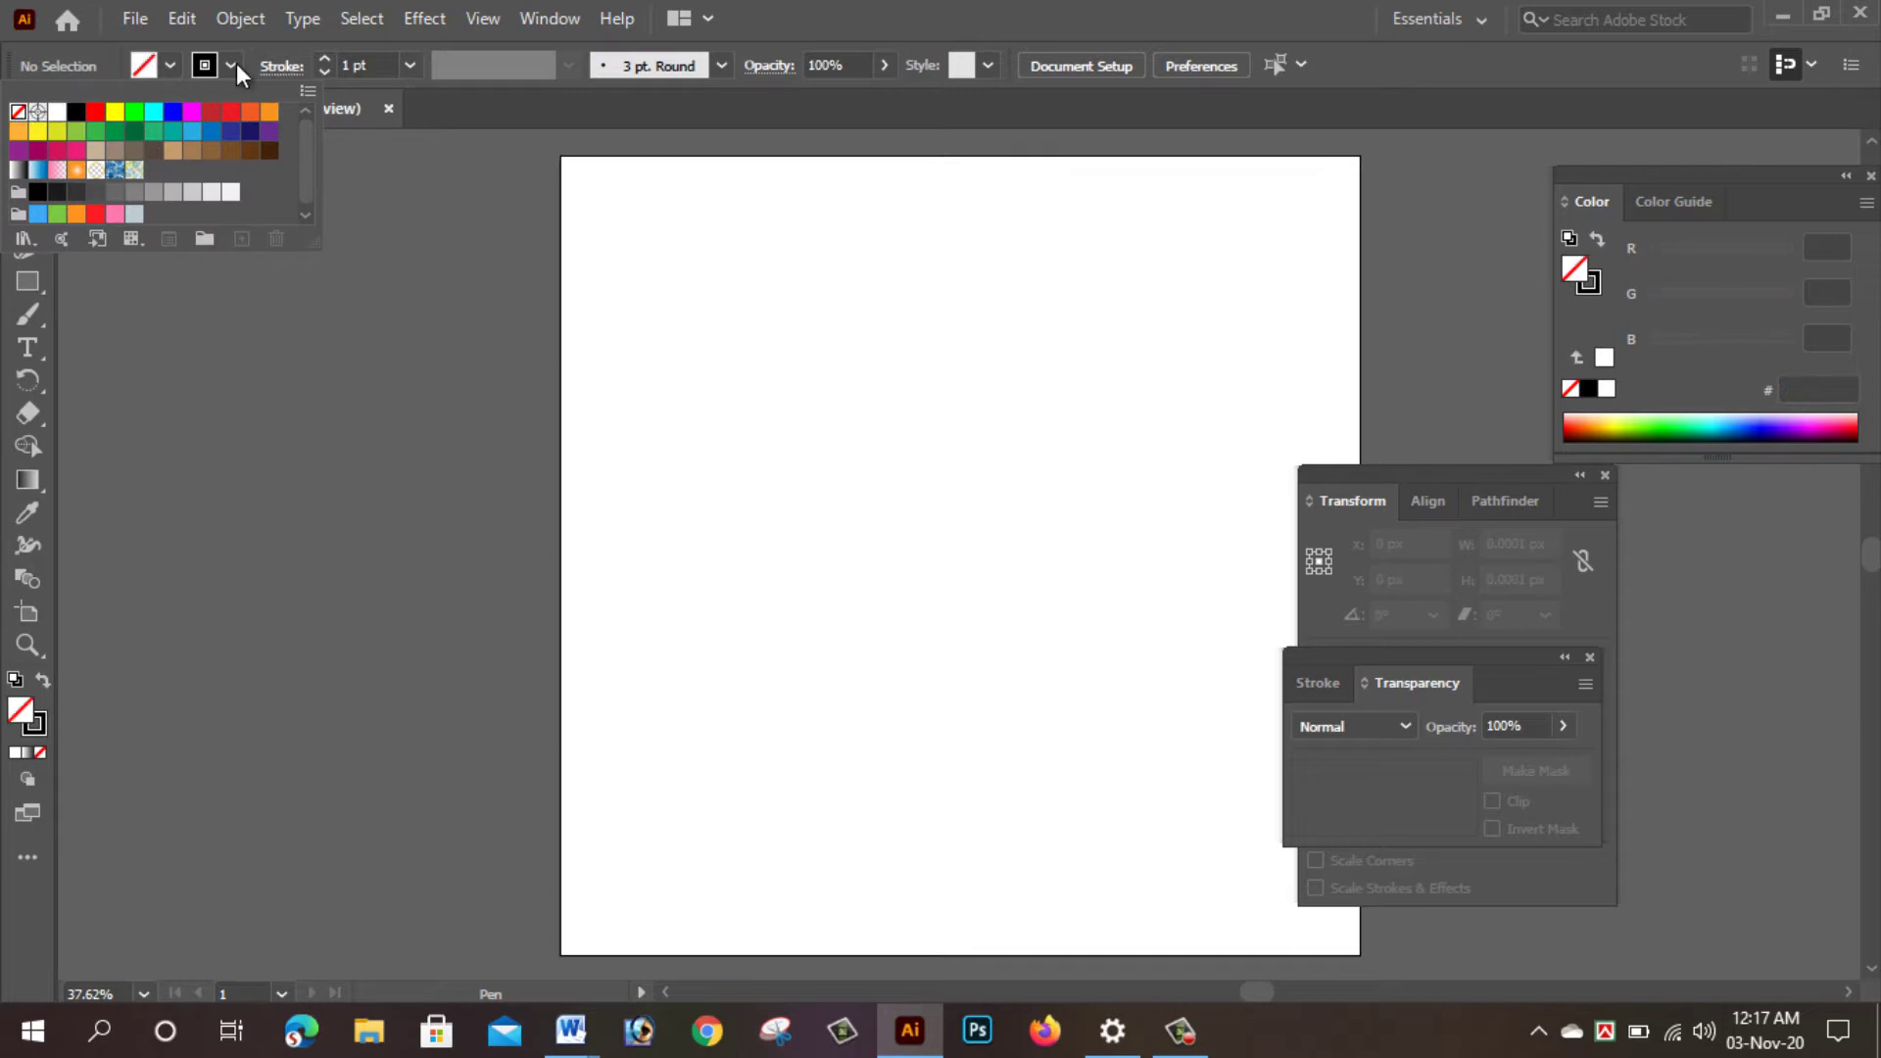
pyautogui.press('Escape')
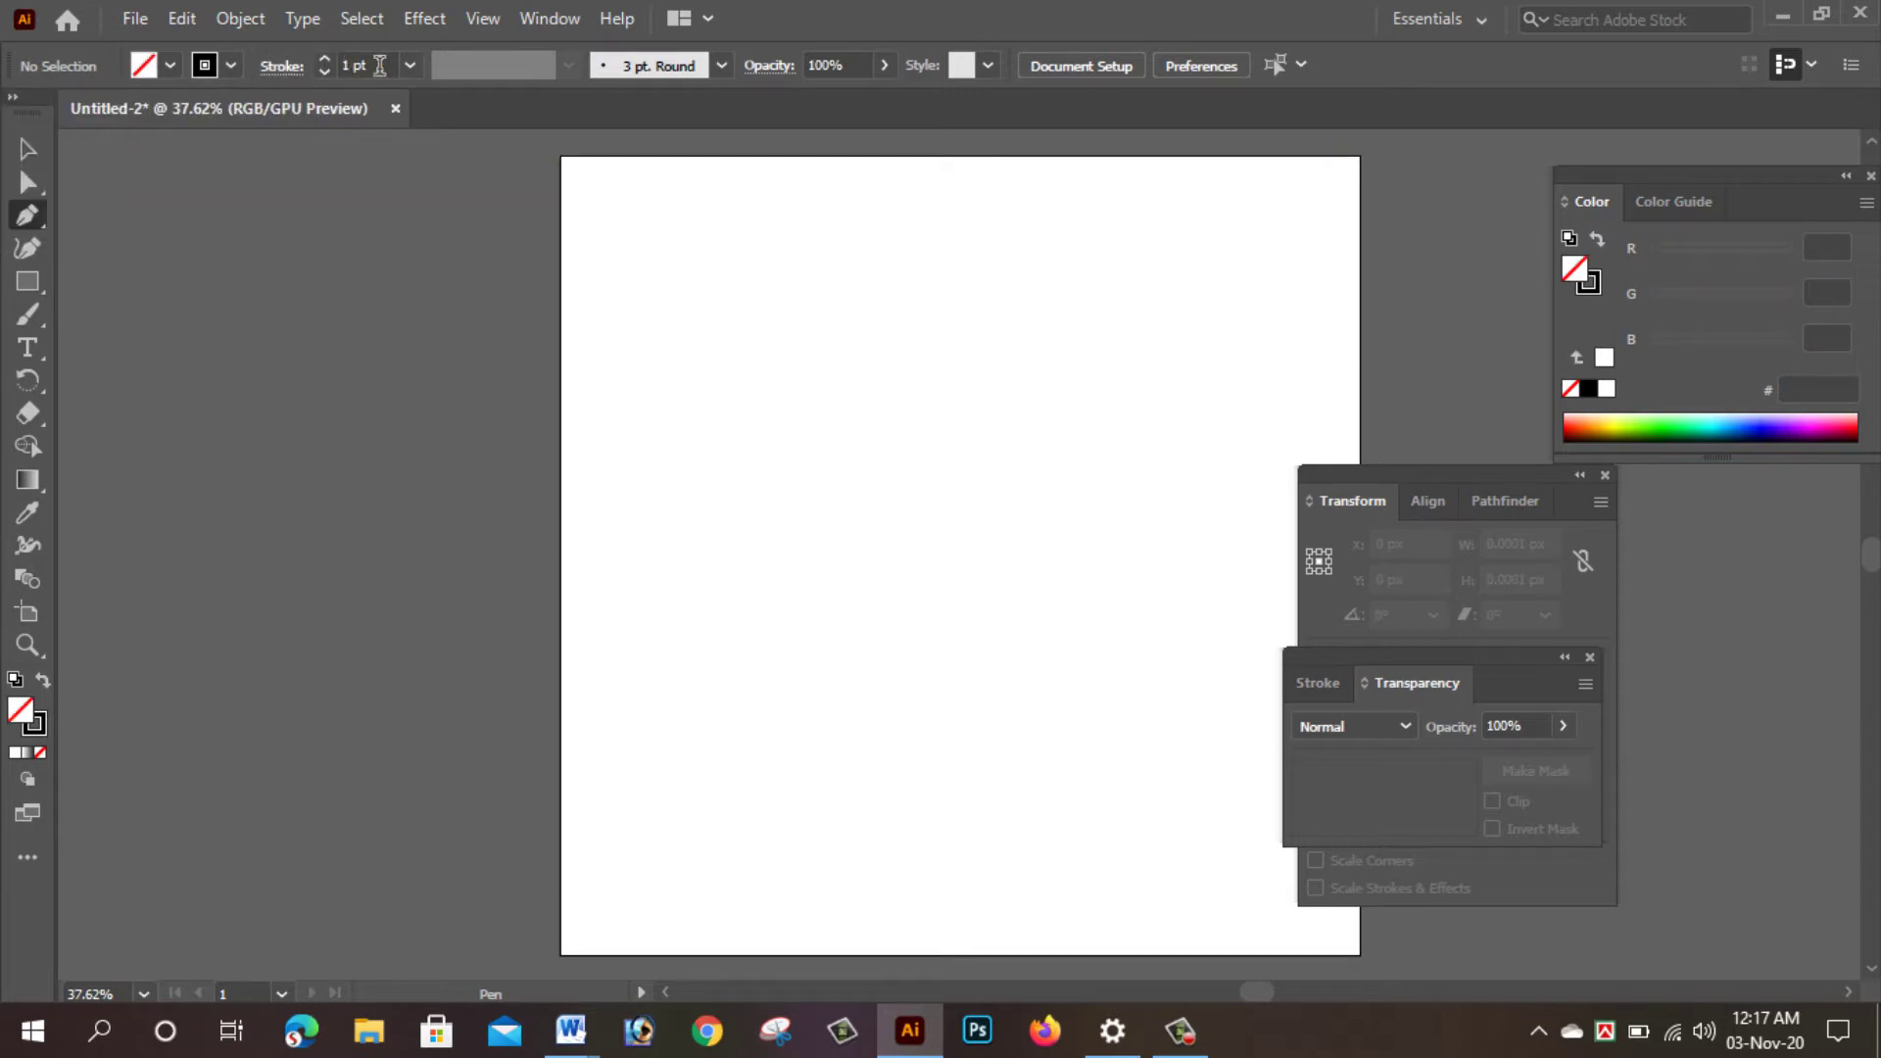
pyautogui.doubleClick(325, 59)
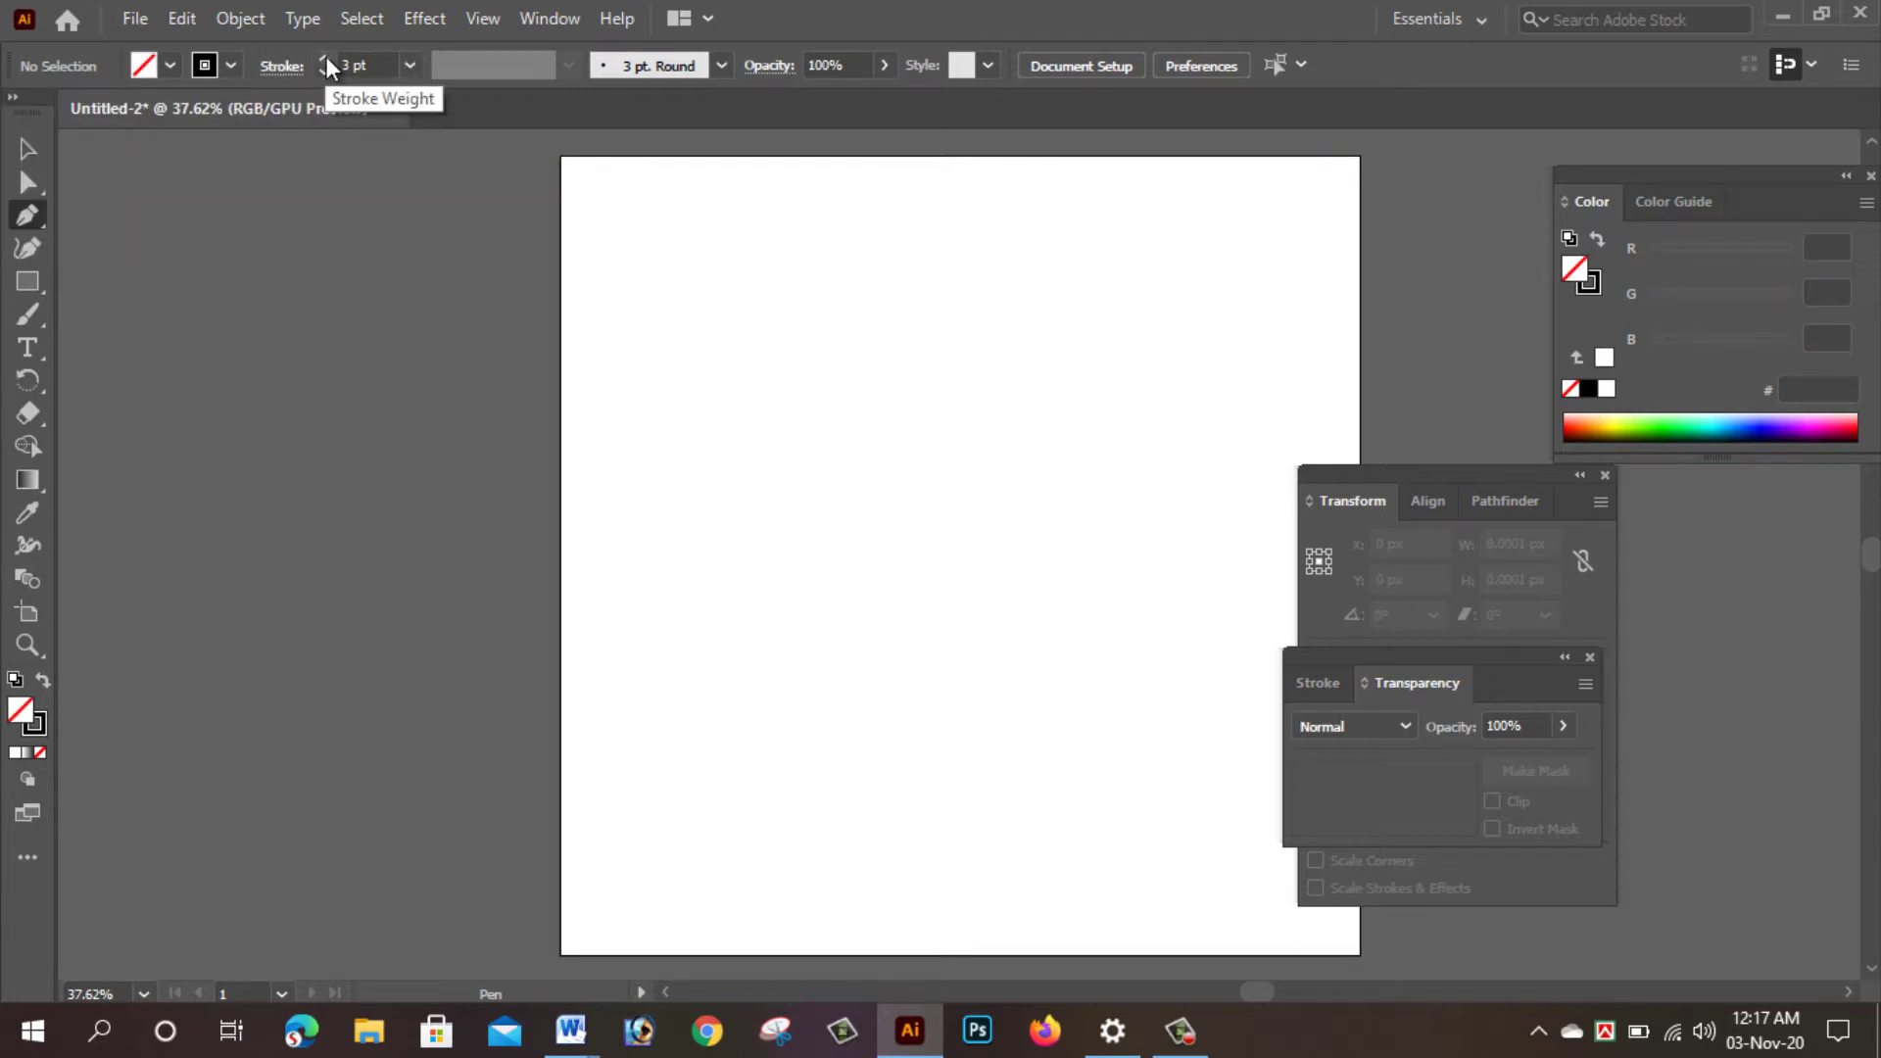
# Pen the swoosh's outer edge from the lower left, over a rounded crest, to the upper-right tip.
pyautogui.click(655, 733)
pyautogui.moveTo(905, 450); pyautogui.dragTo(894, 241)
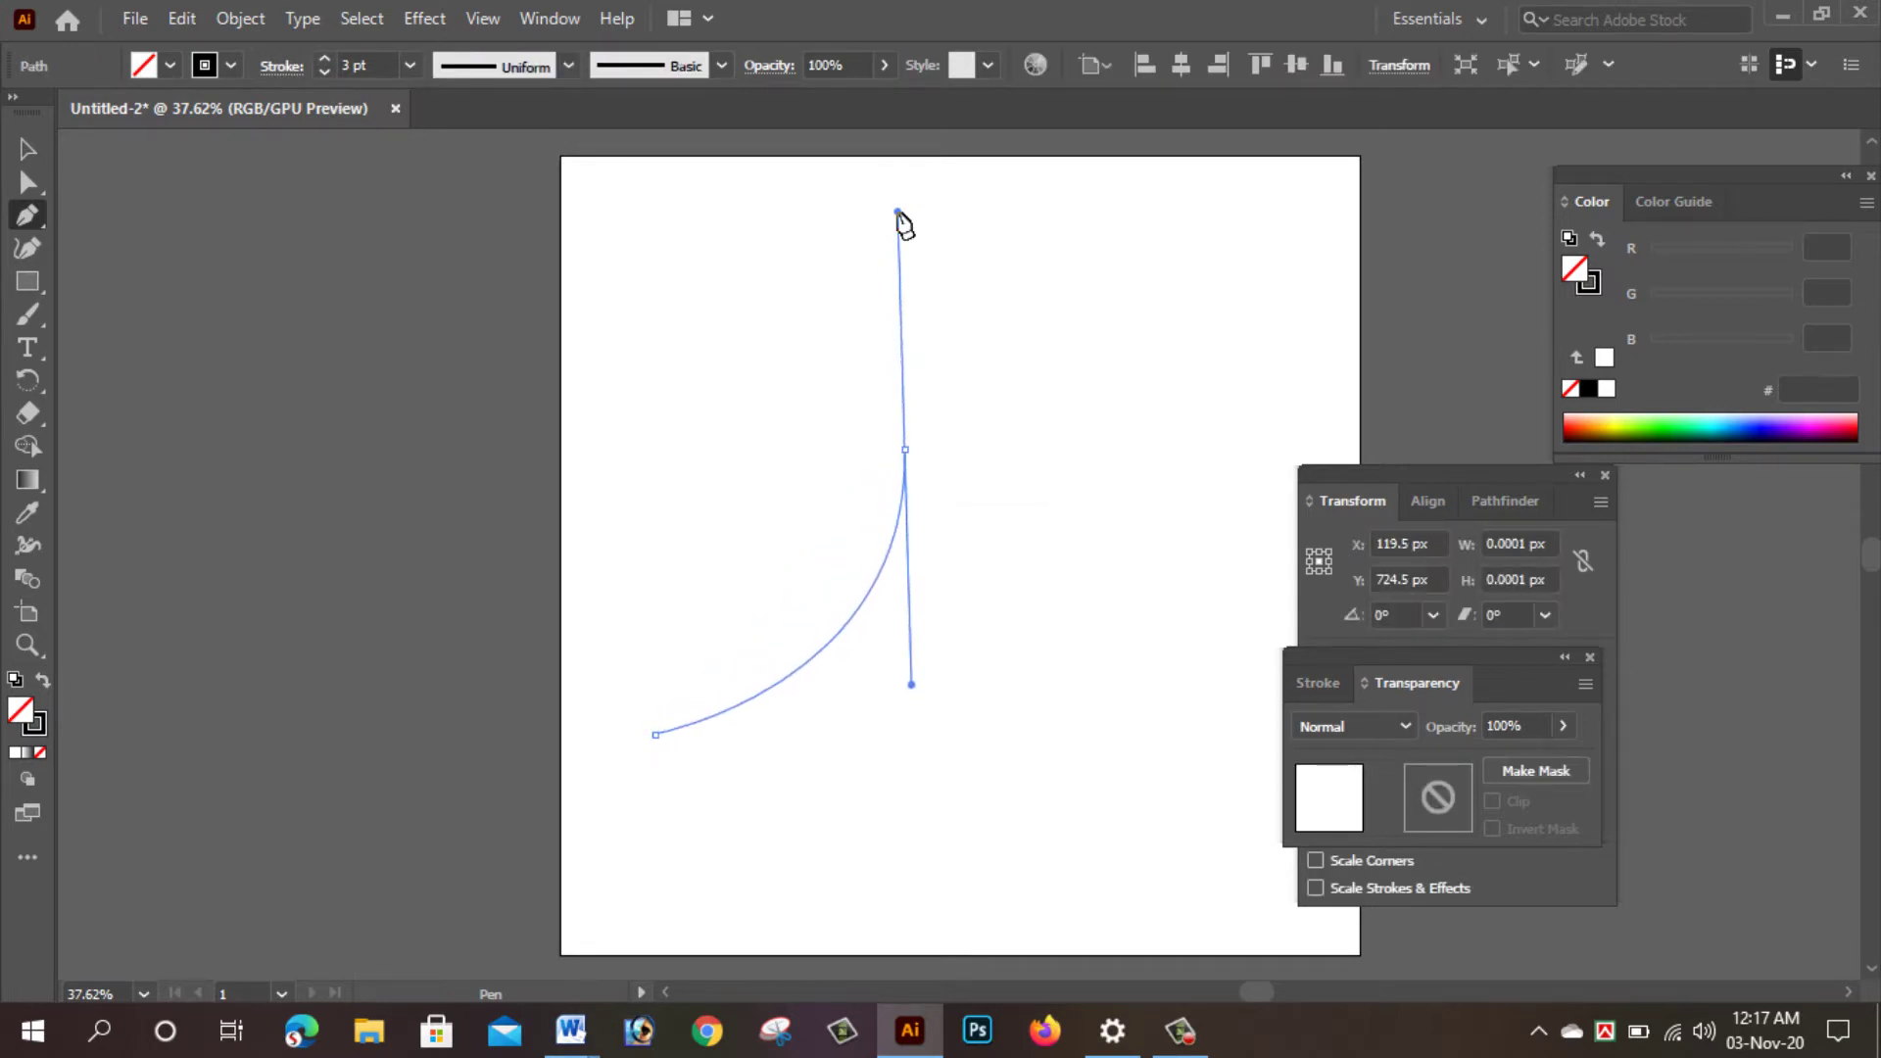
pyautogui.moveTo(894, 241); pyautogui.dragTo(897, 212)
pyautogui.click(899, 450)
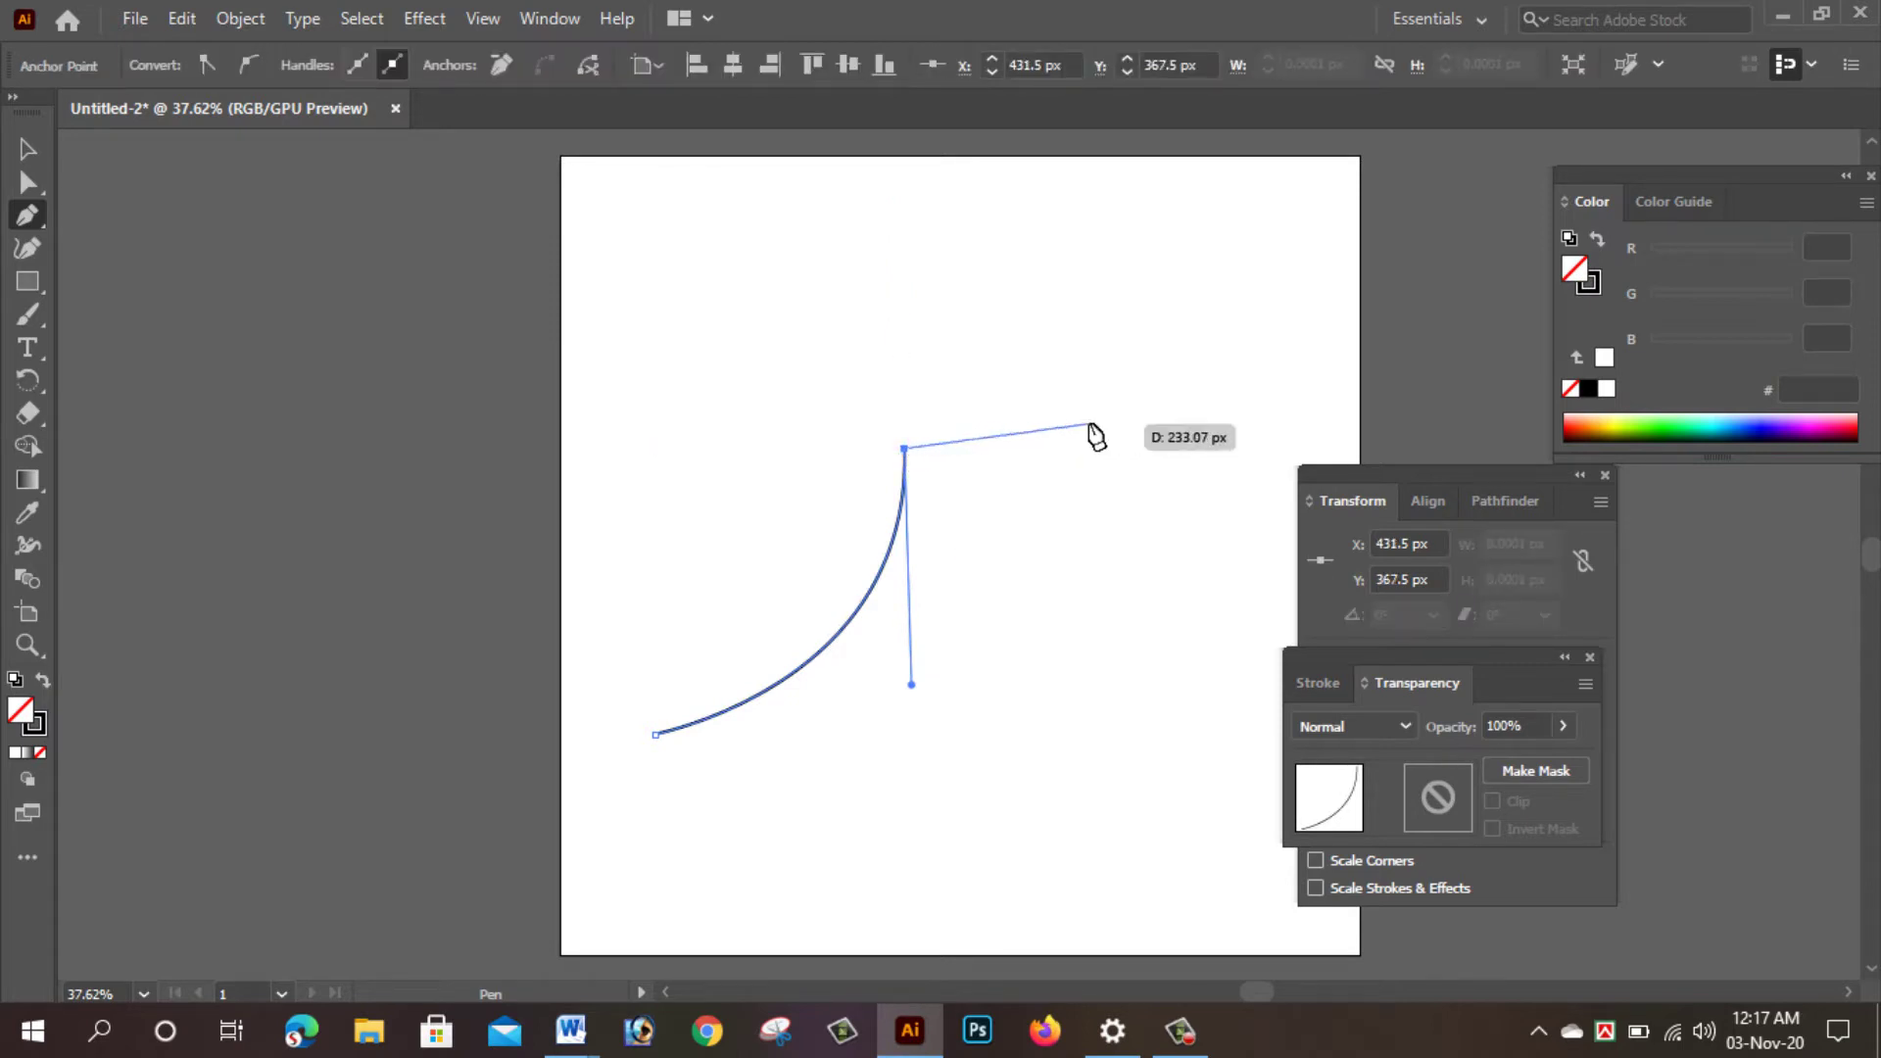
pyautogui.moveTo(993, 402); pyautogui.dragTo(1093, 450)
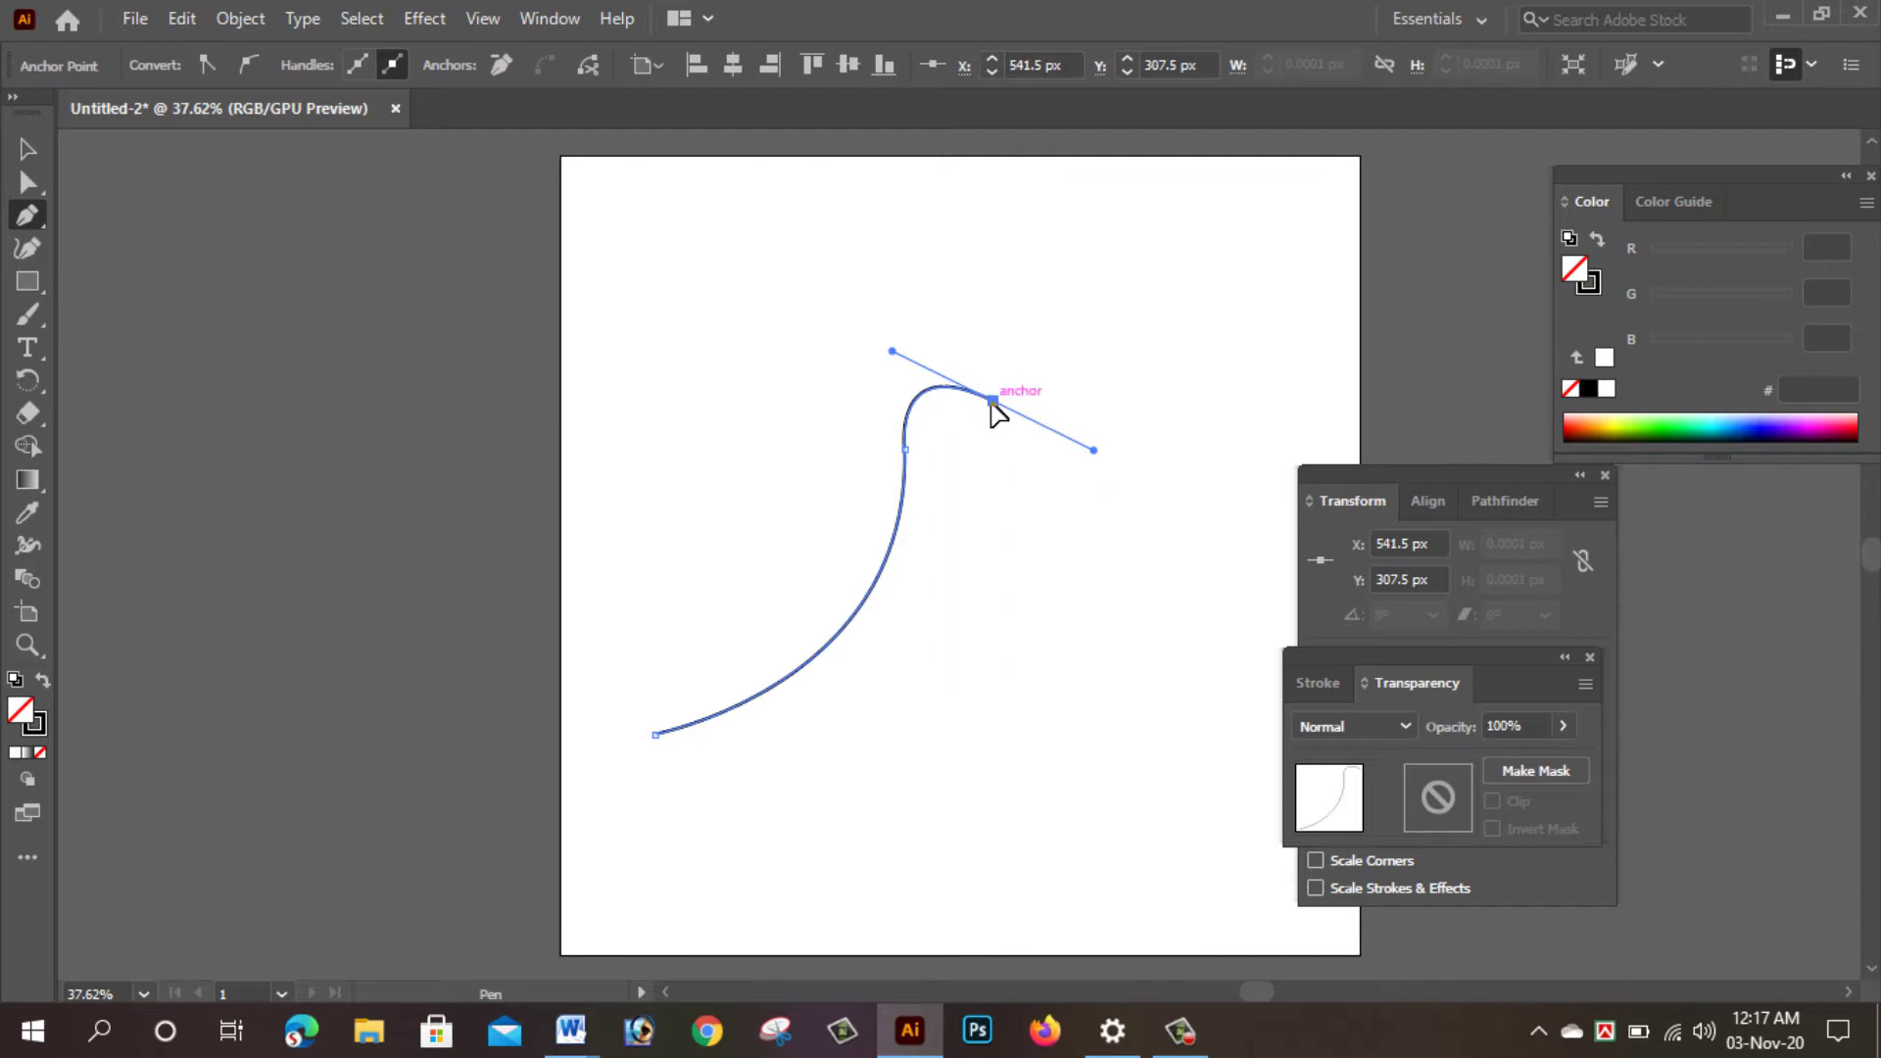
pyautogui.moveTo(1174, 342); pyautogui.dragTo(1196, 209)
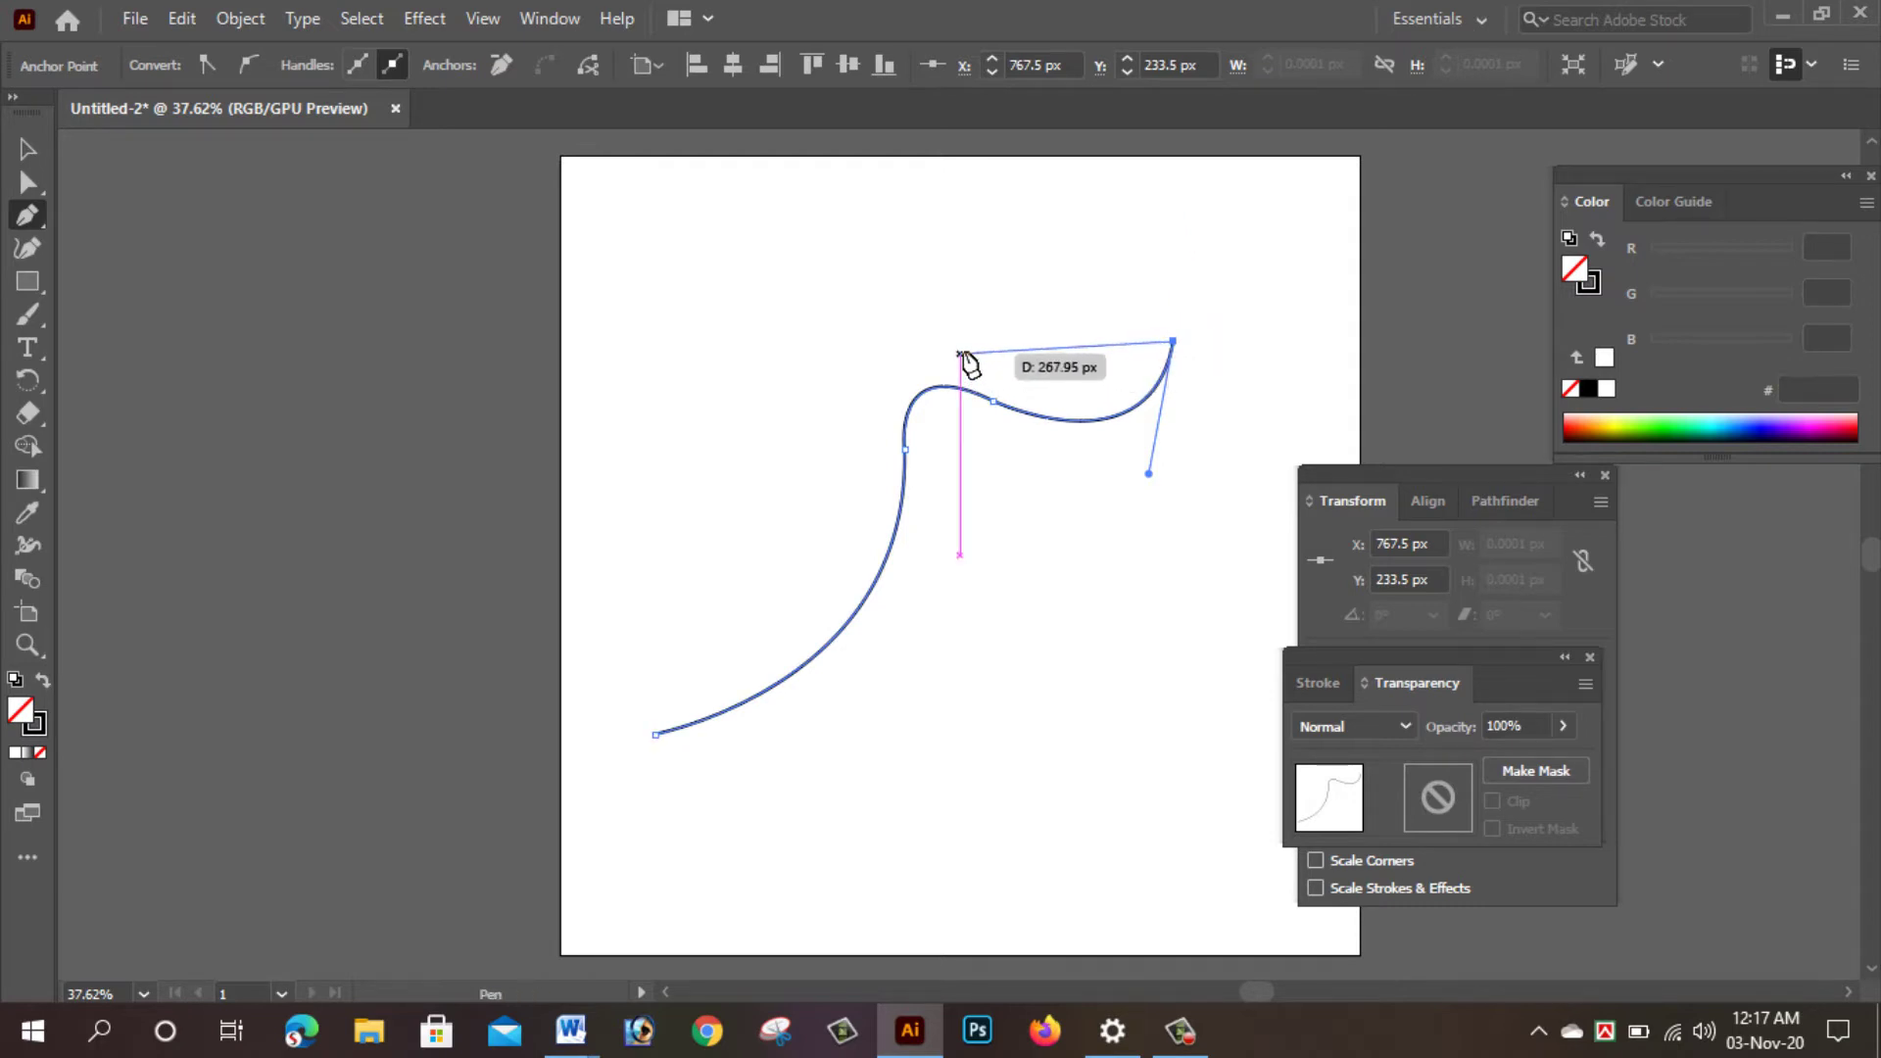
# Bring the inner edge back down and close the swoosh at its start with a curve, then deselect.
pyautogui.moveTo(970, 362)
pyautogui.mouseDown()
pyautogui.moveTo(870, 270)
pyautogui.moveTo(854, 290)
pyautogui.mouseUp()
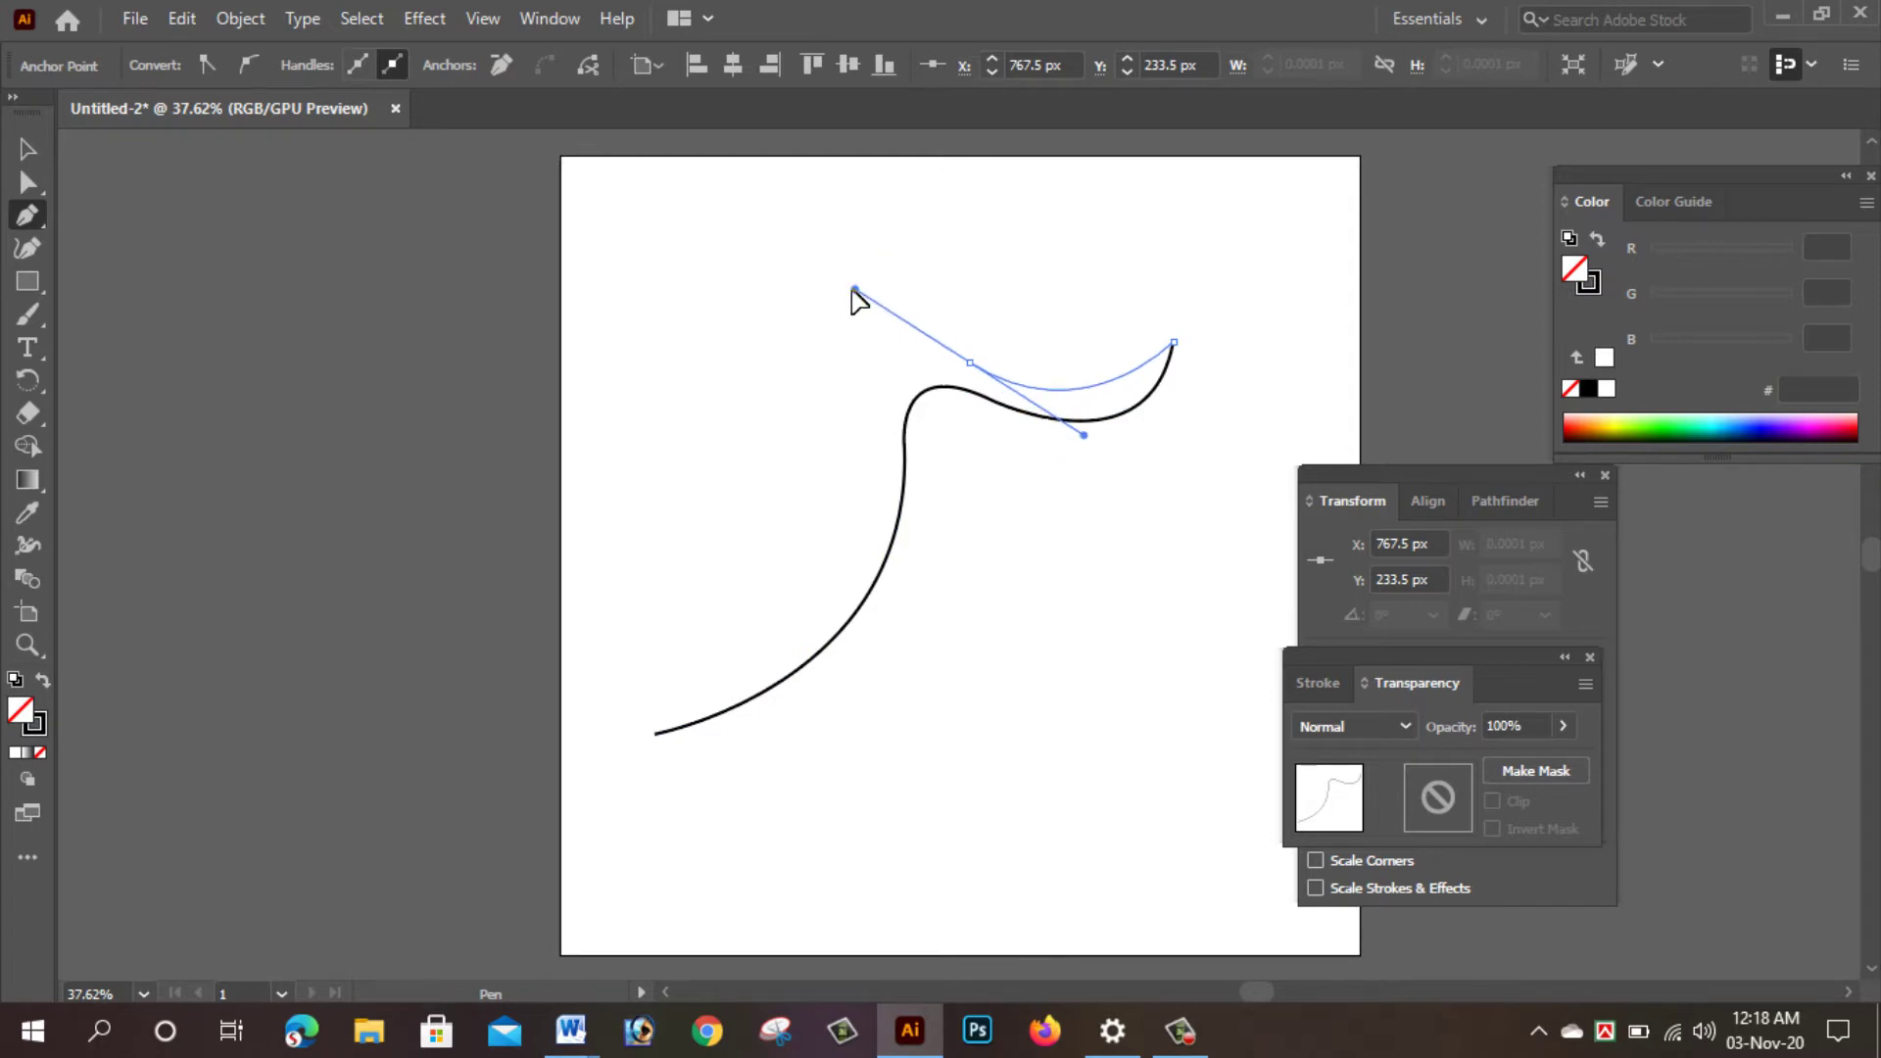
pyautogui.moveTo(852, 291); pyautogui.dragTo(831, 291)
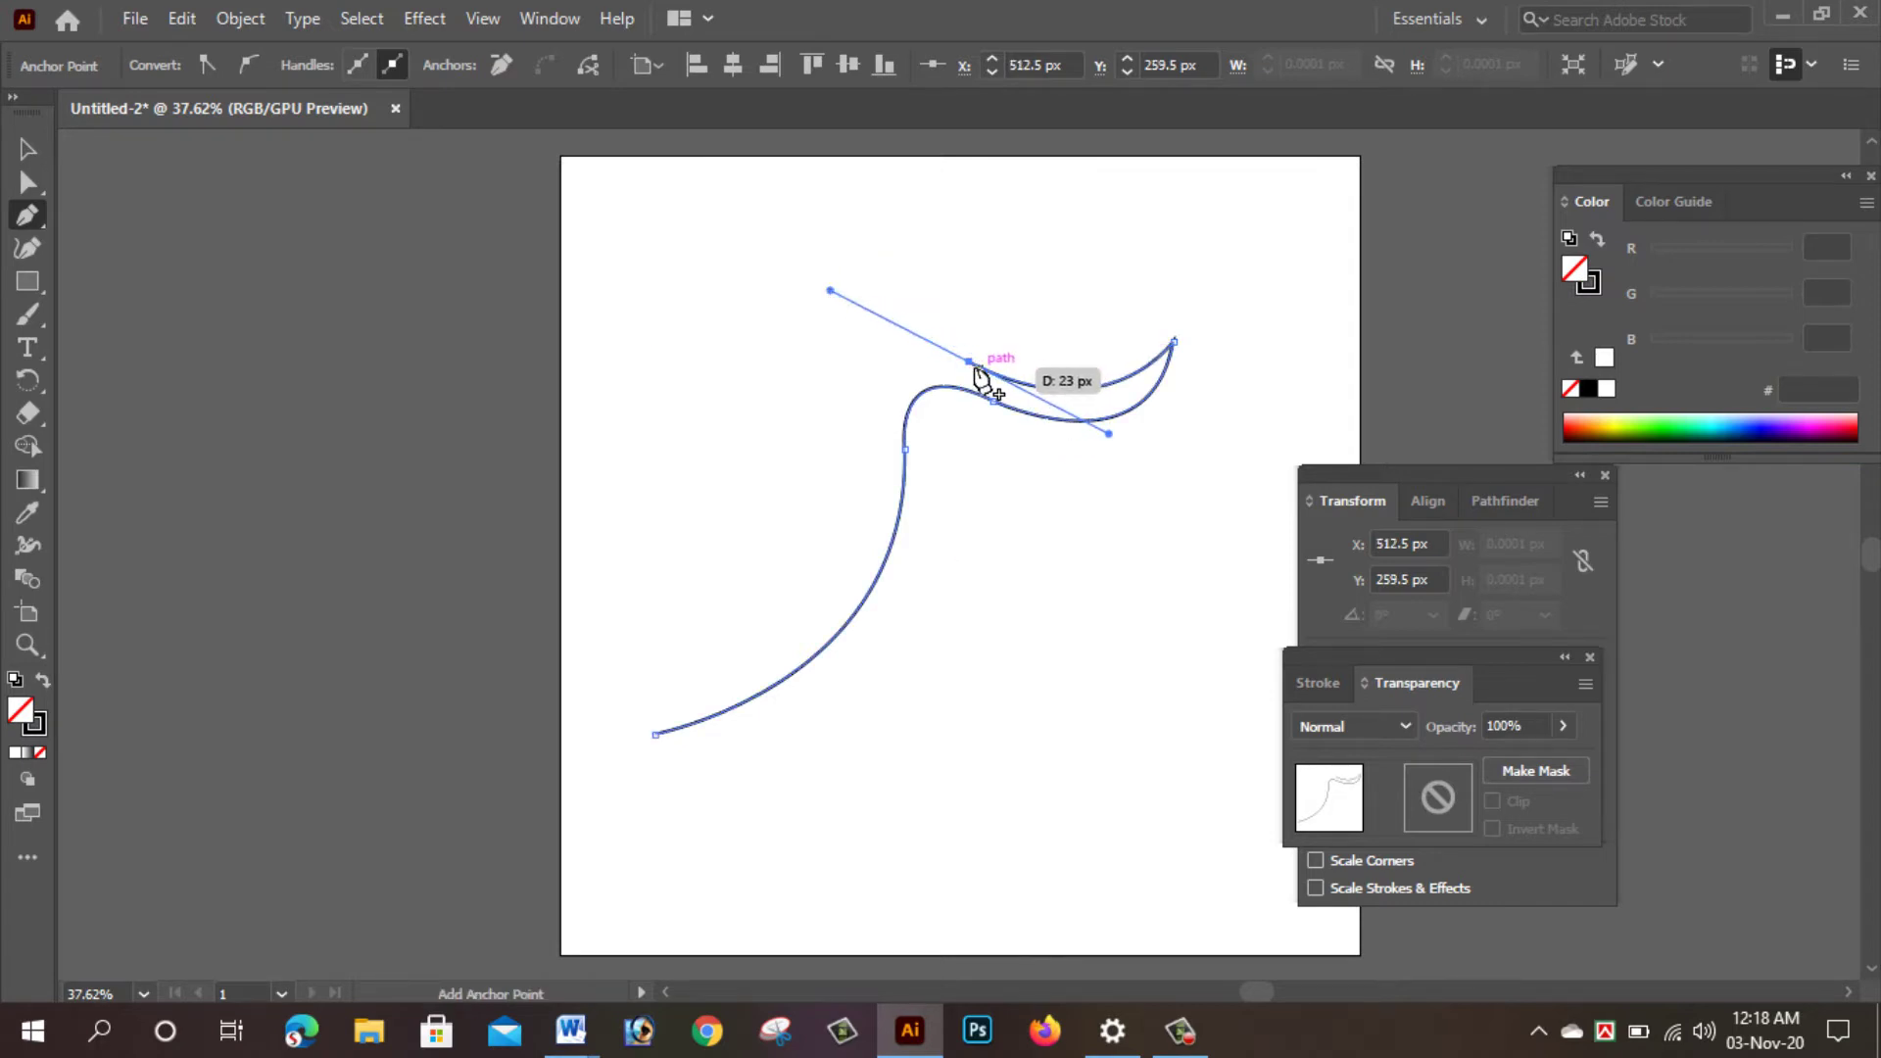
pyautogui.click(970, 363)
pyautogui.moveTo(877, 448); pyautogui.dragTo(894, 577)
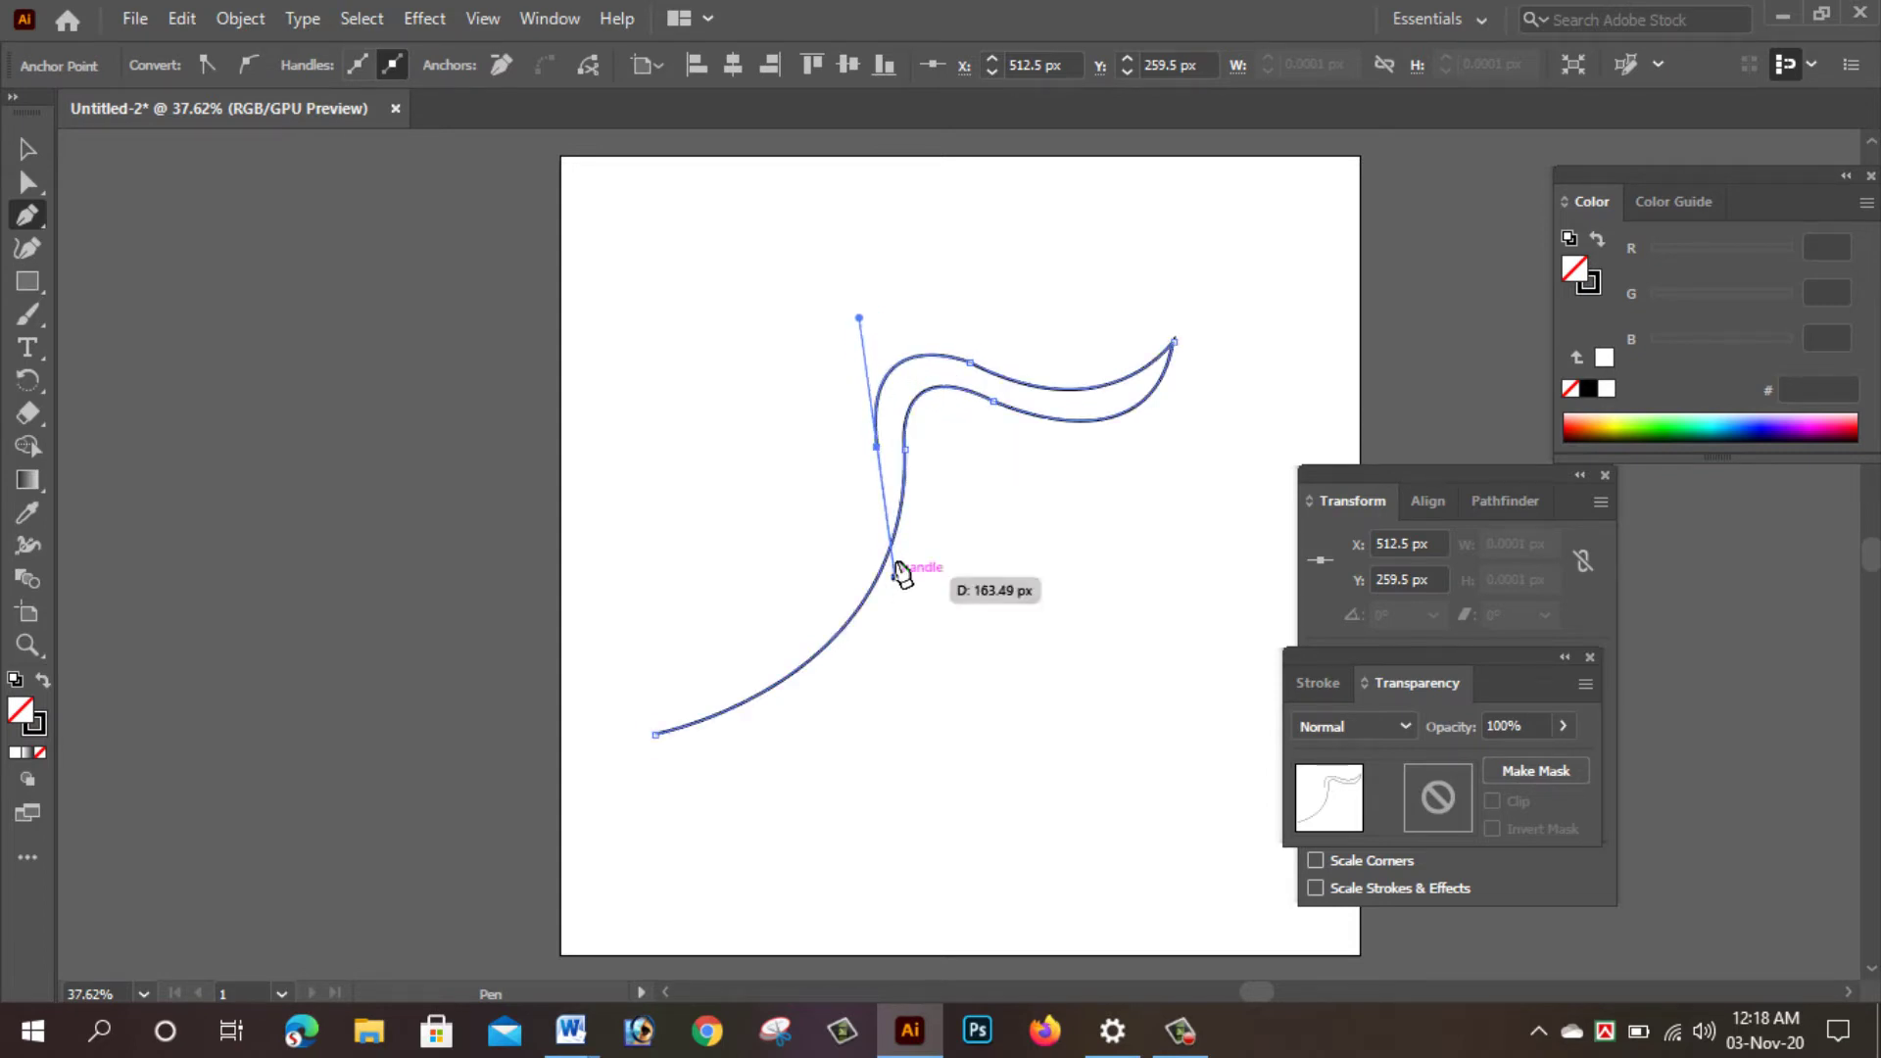
pyautogui.click(877, 450)
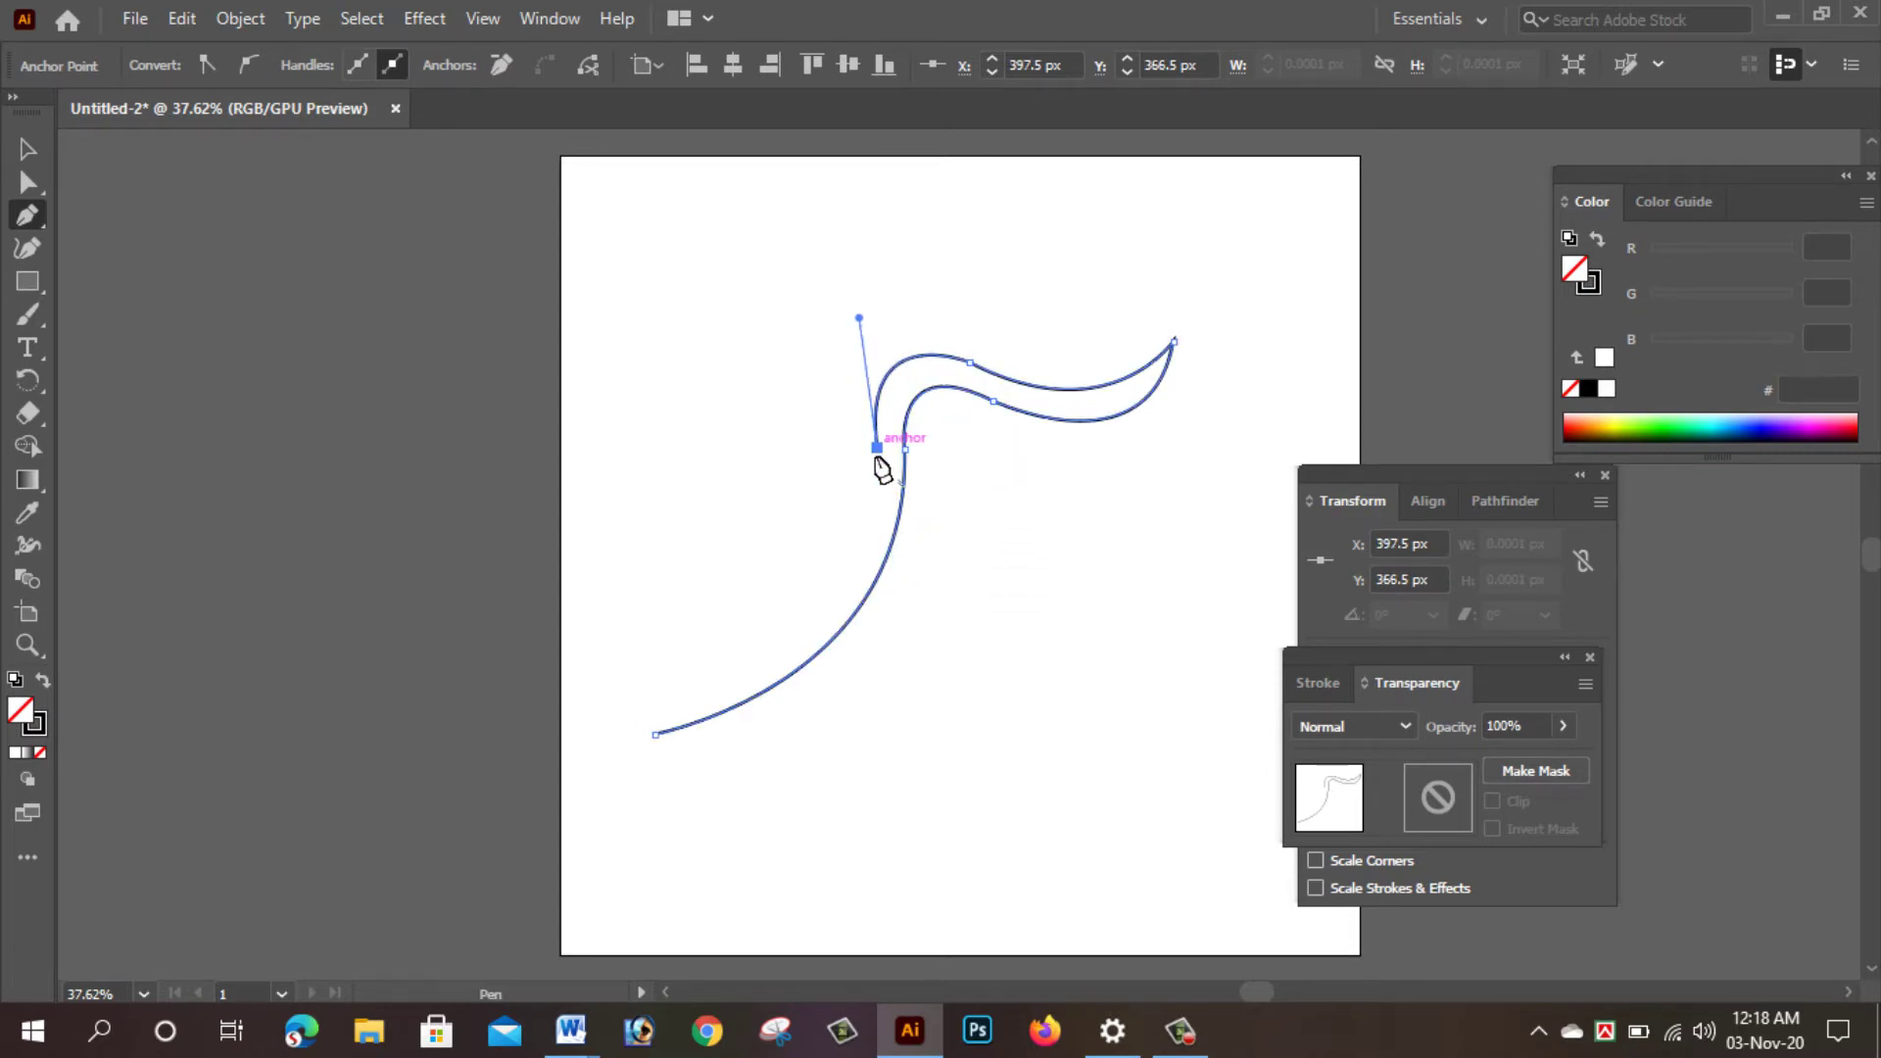
pyautogui.click(655, 735)
pyautogui.moveTo(595, 768); pyautogui.dragTo(409, 862)
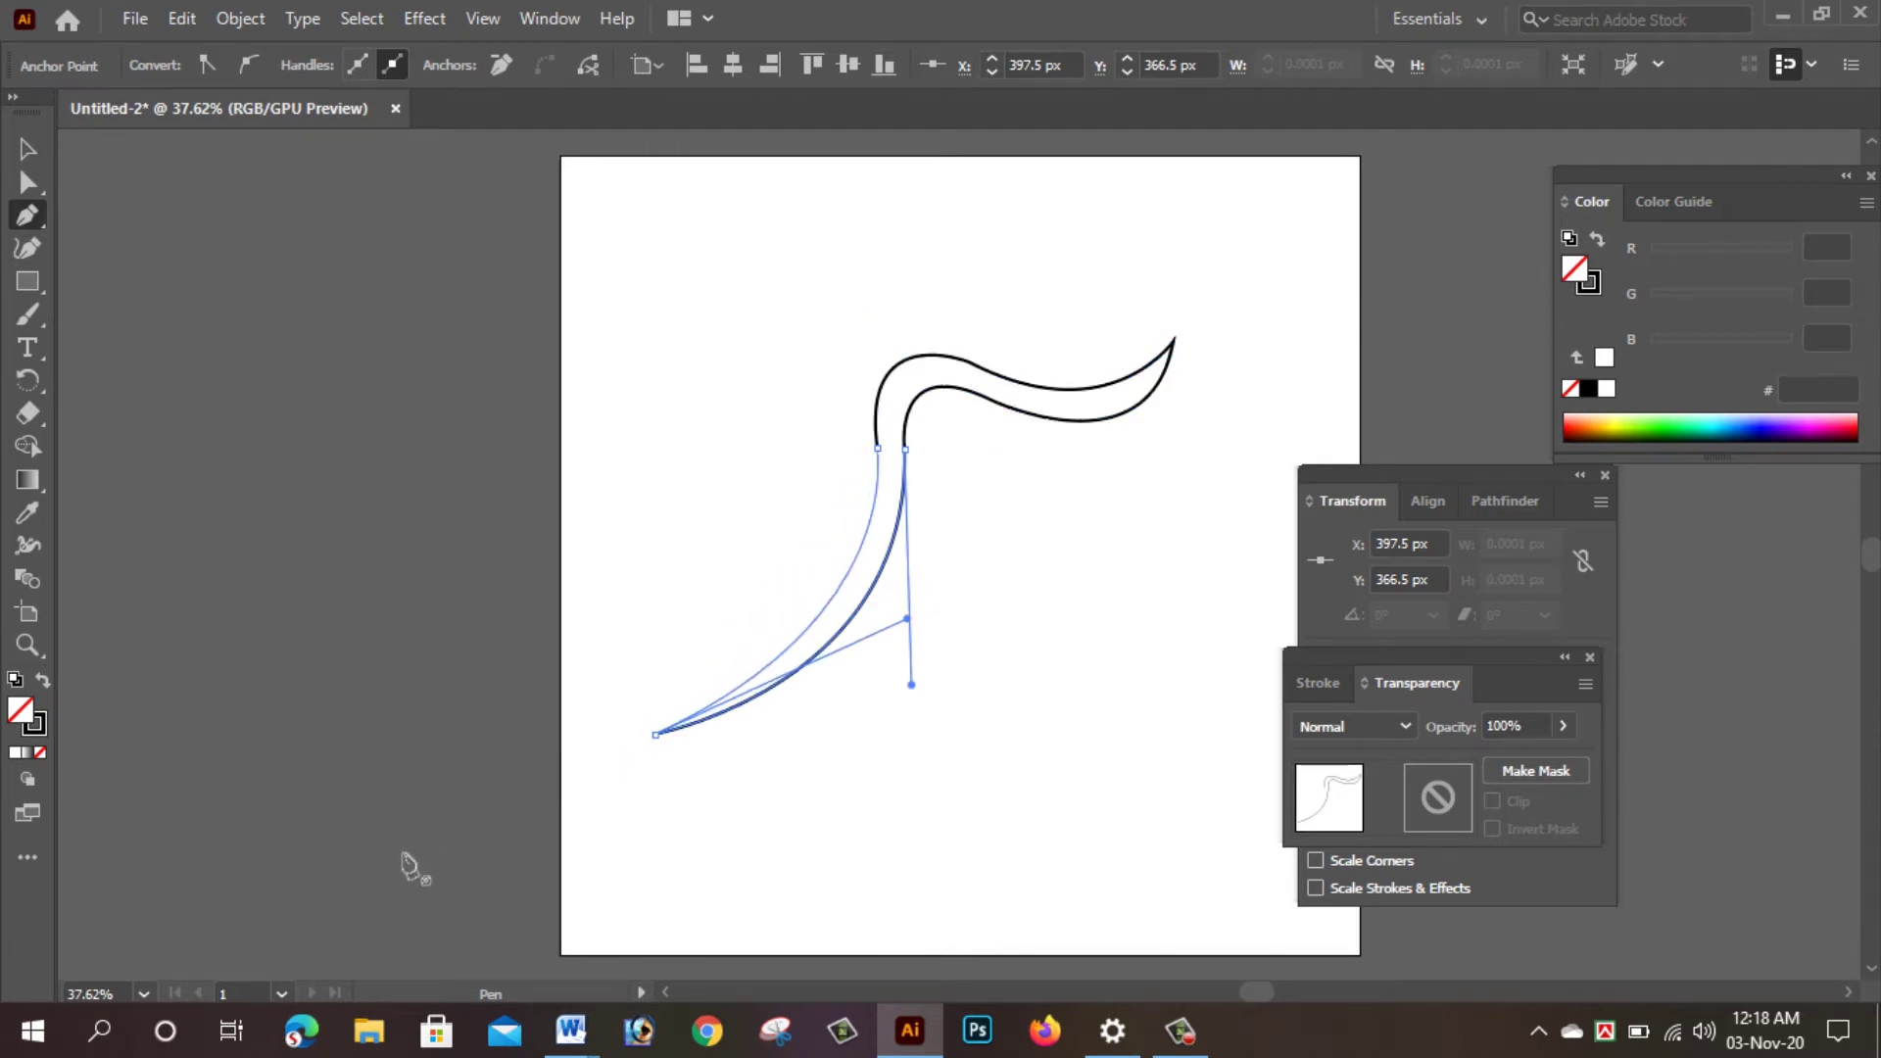
pyautogui.click(12, 154)
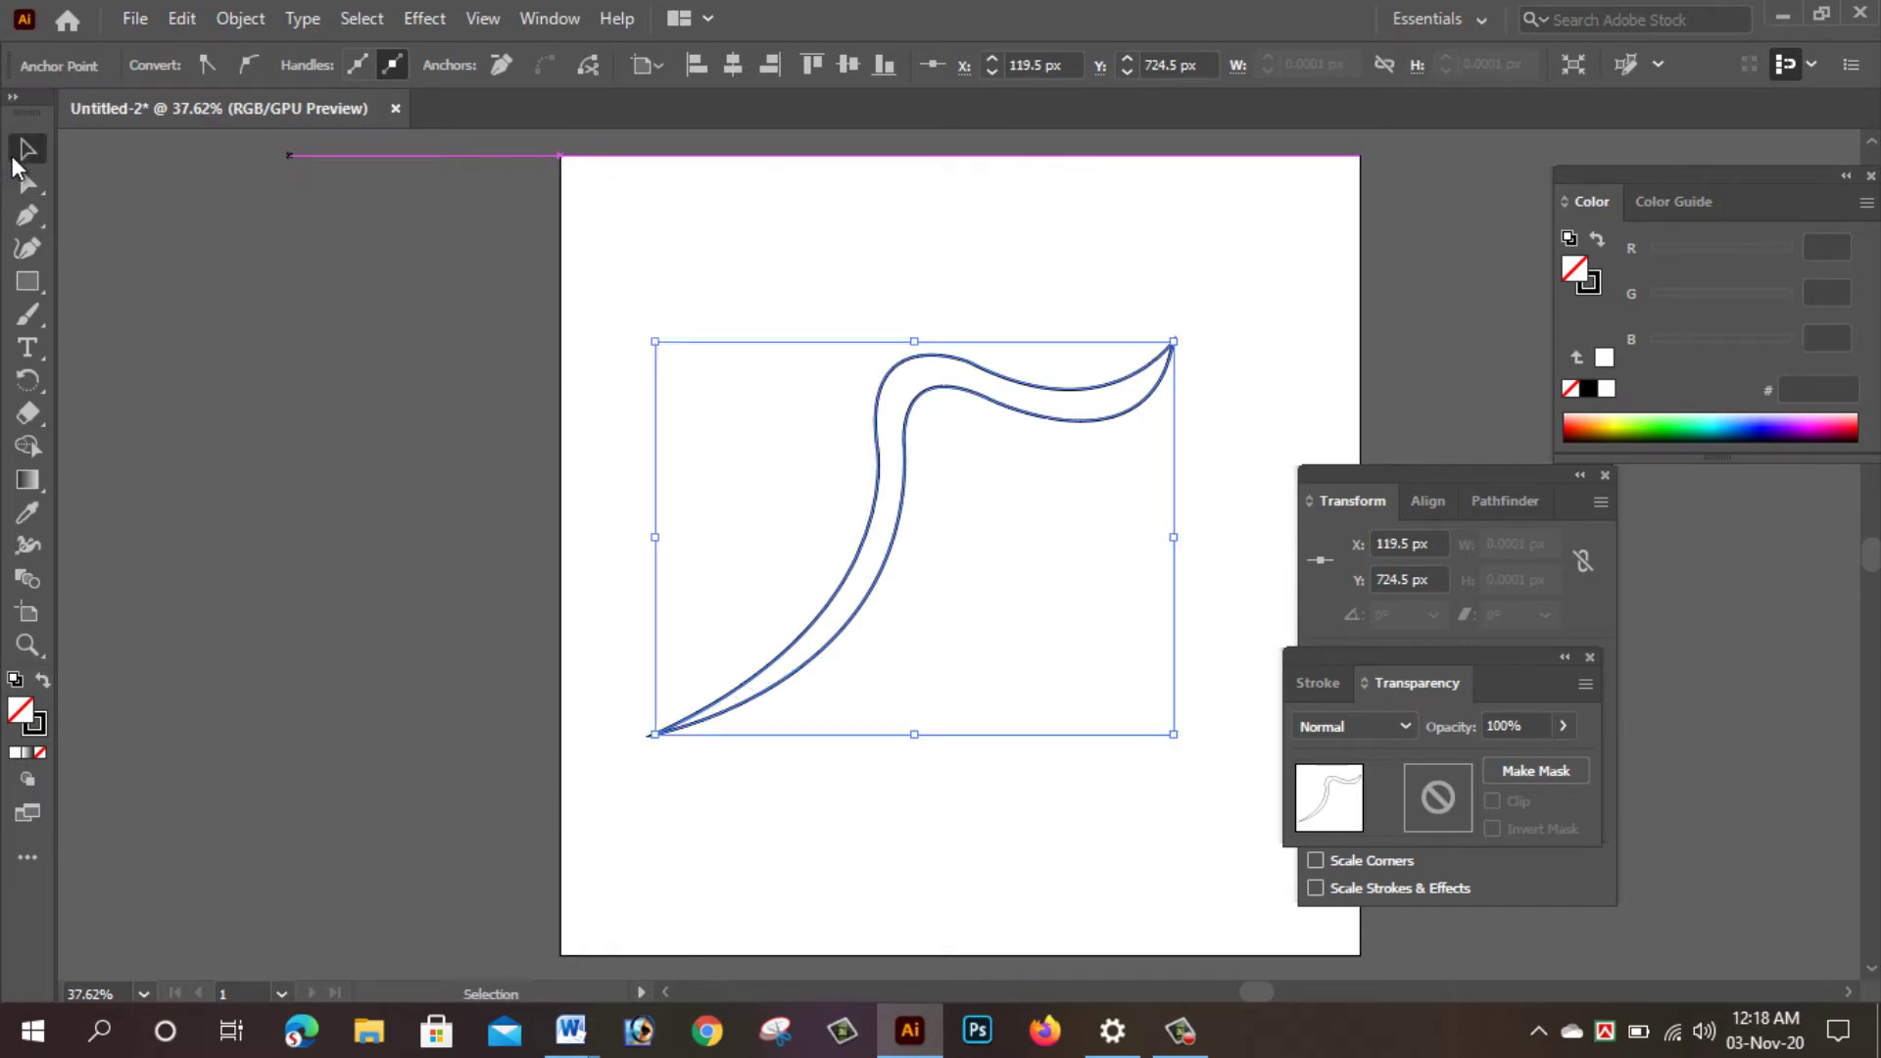
pyautogui.click(630, 282)
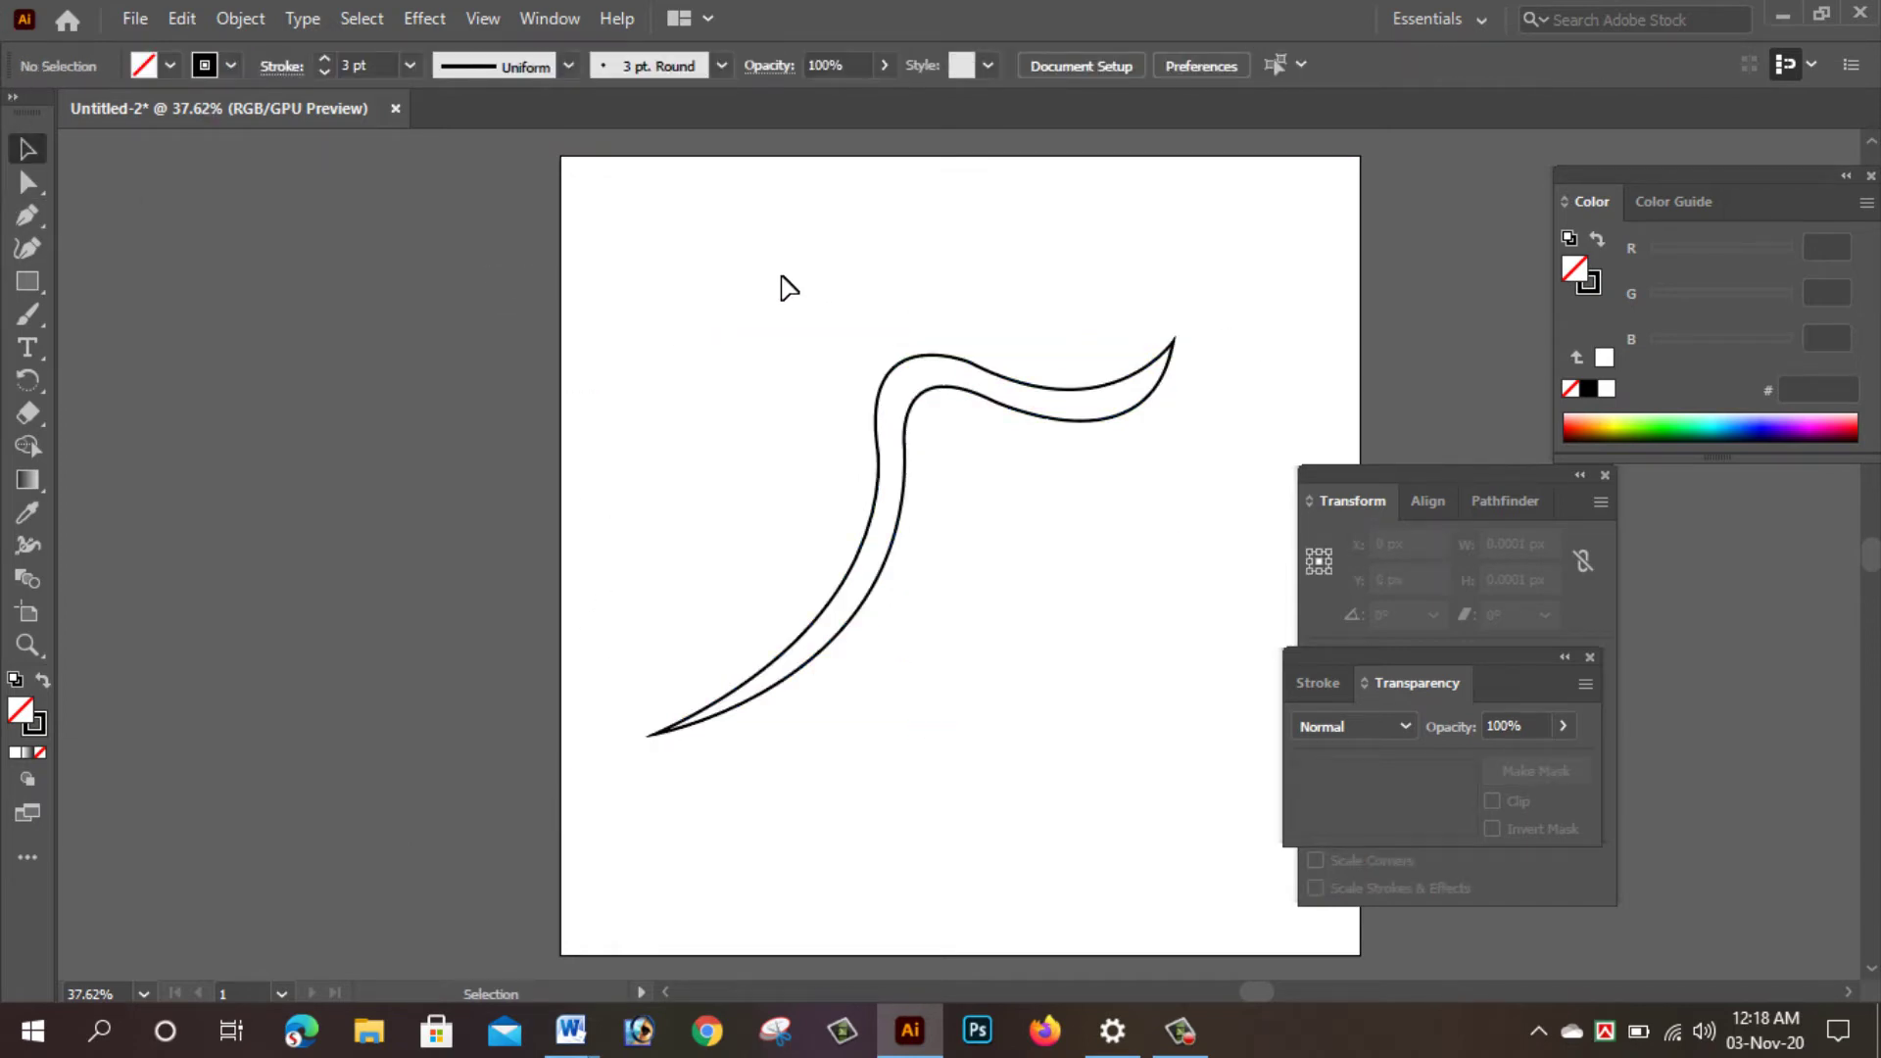
# Remove the swoosh's outline and give it a solid black fill.
pyautogui.moveTo(781, 281); pyautogui.dragTo(944, 474)
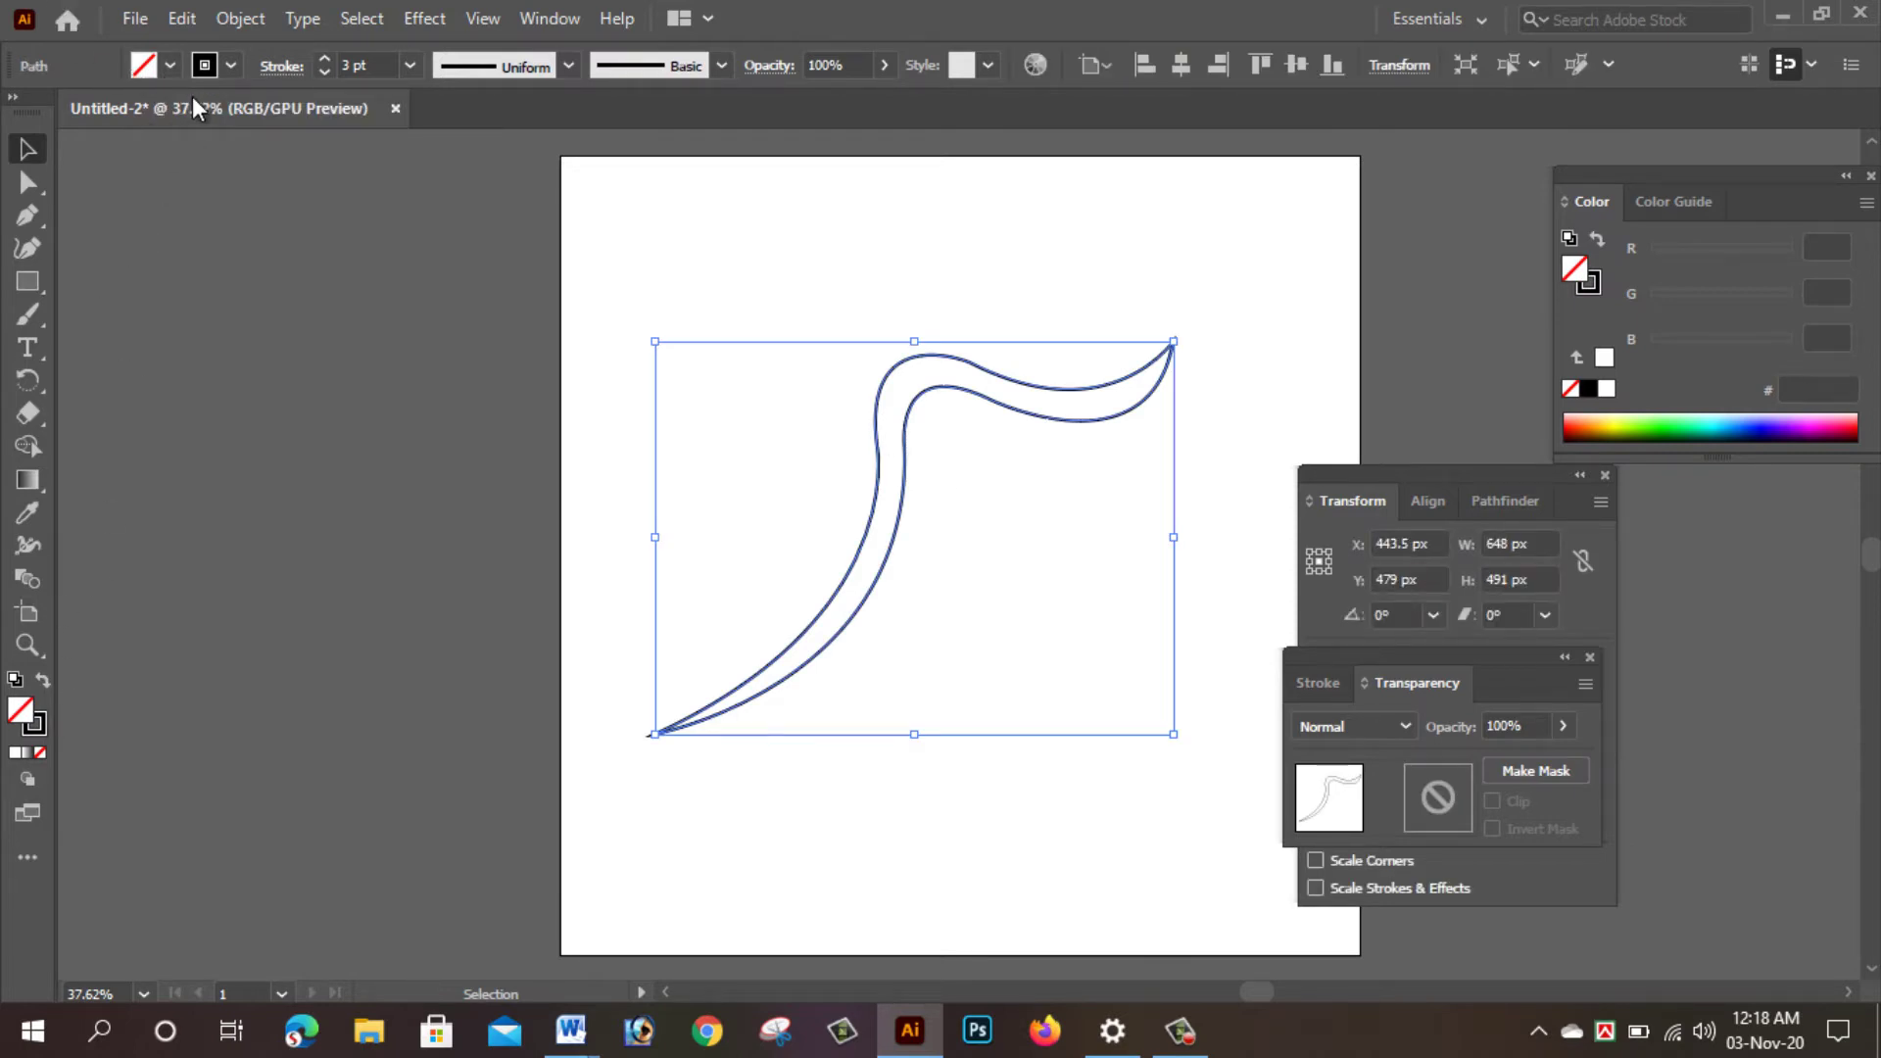
pyautogui.click(228, 73)
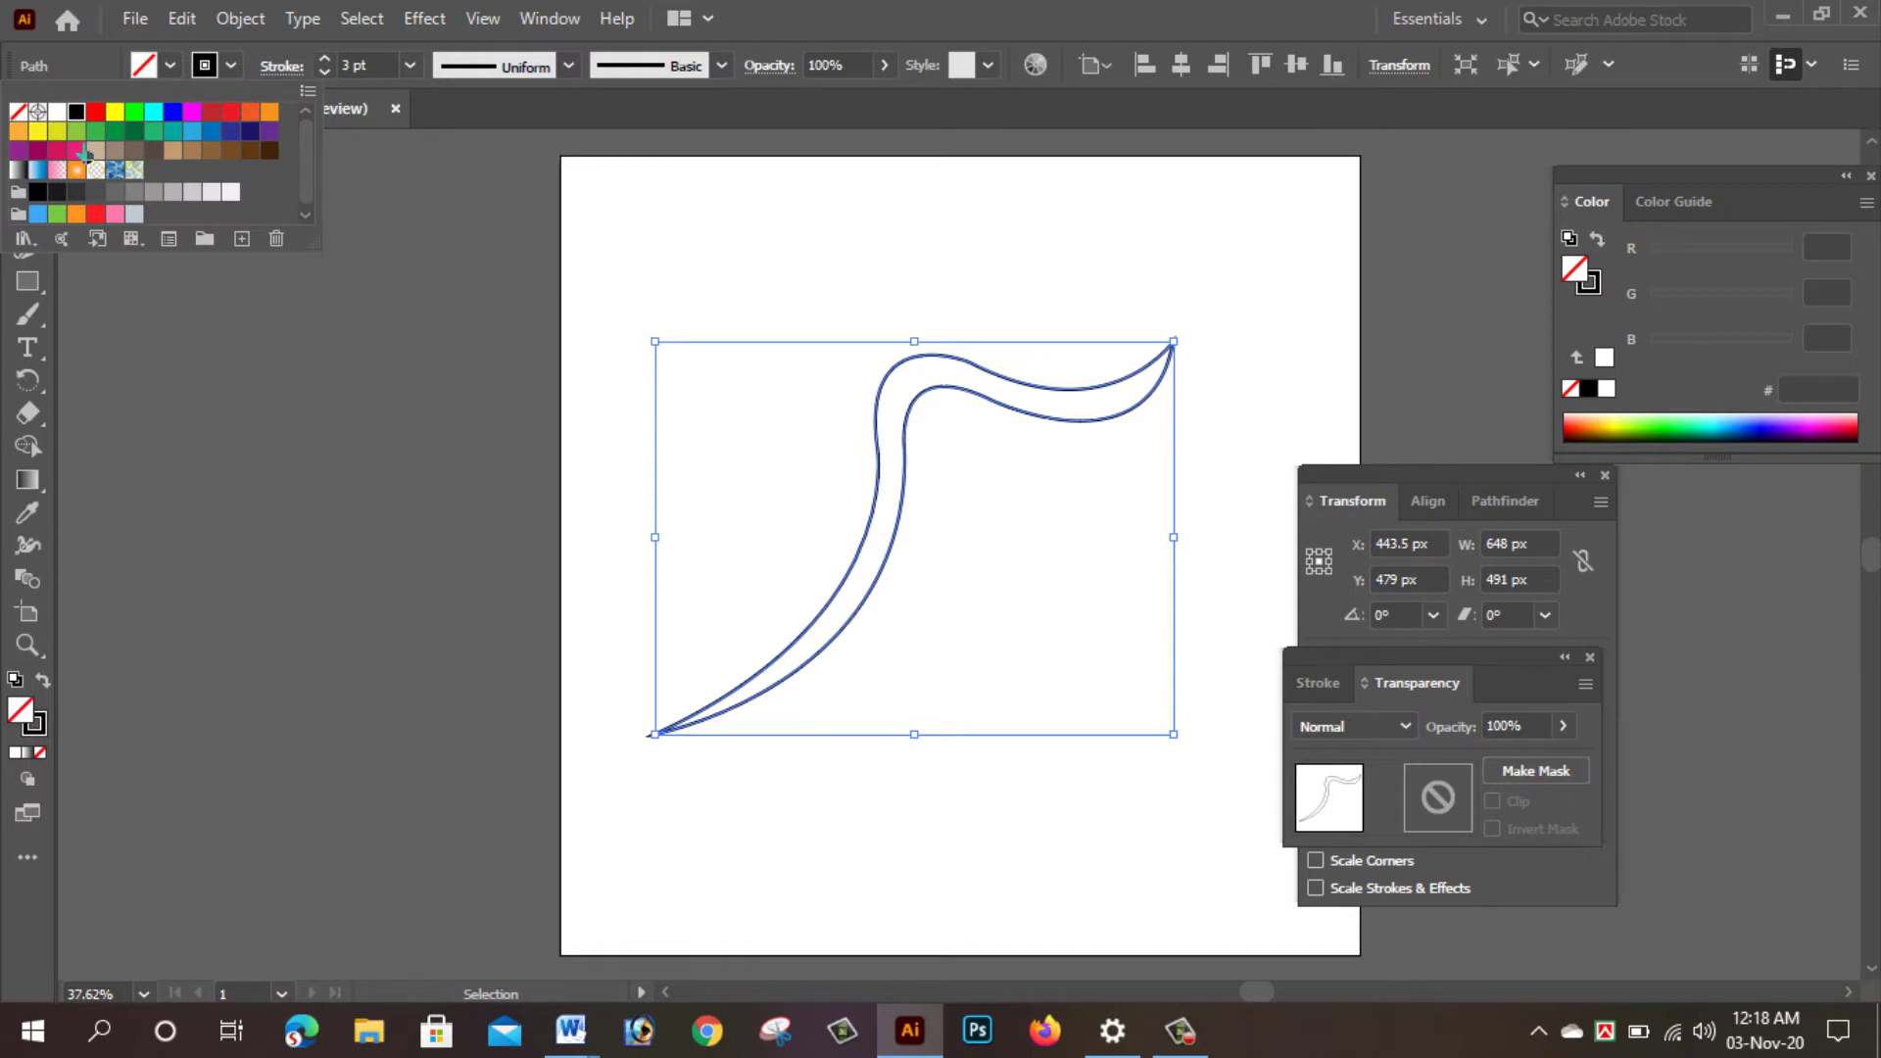
pyautogui.click(17, 112)
pyautogui.click(157, 79)
pyautogui.click(161, 68)
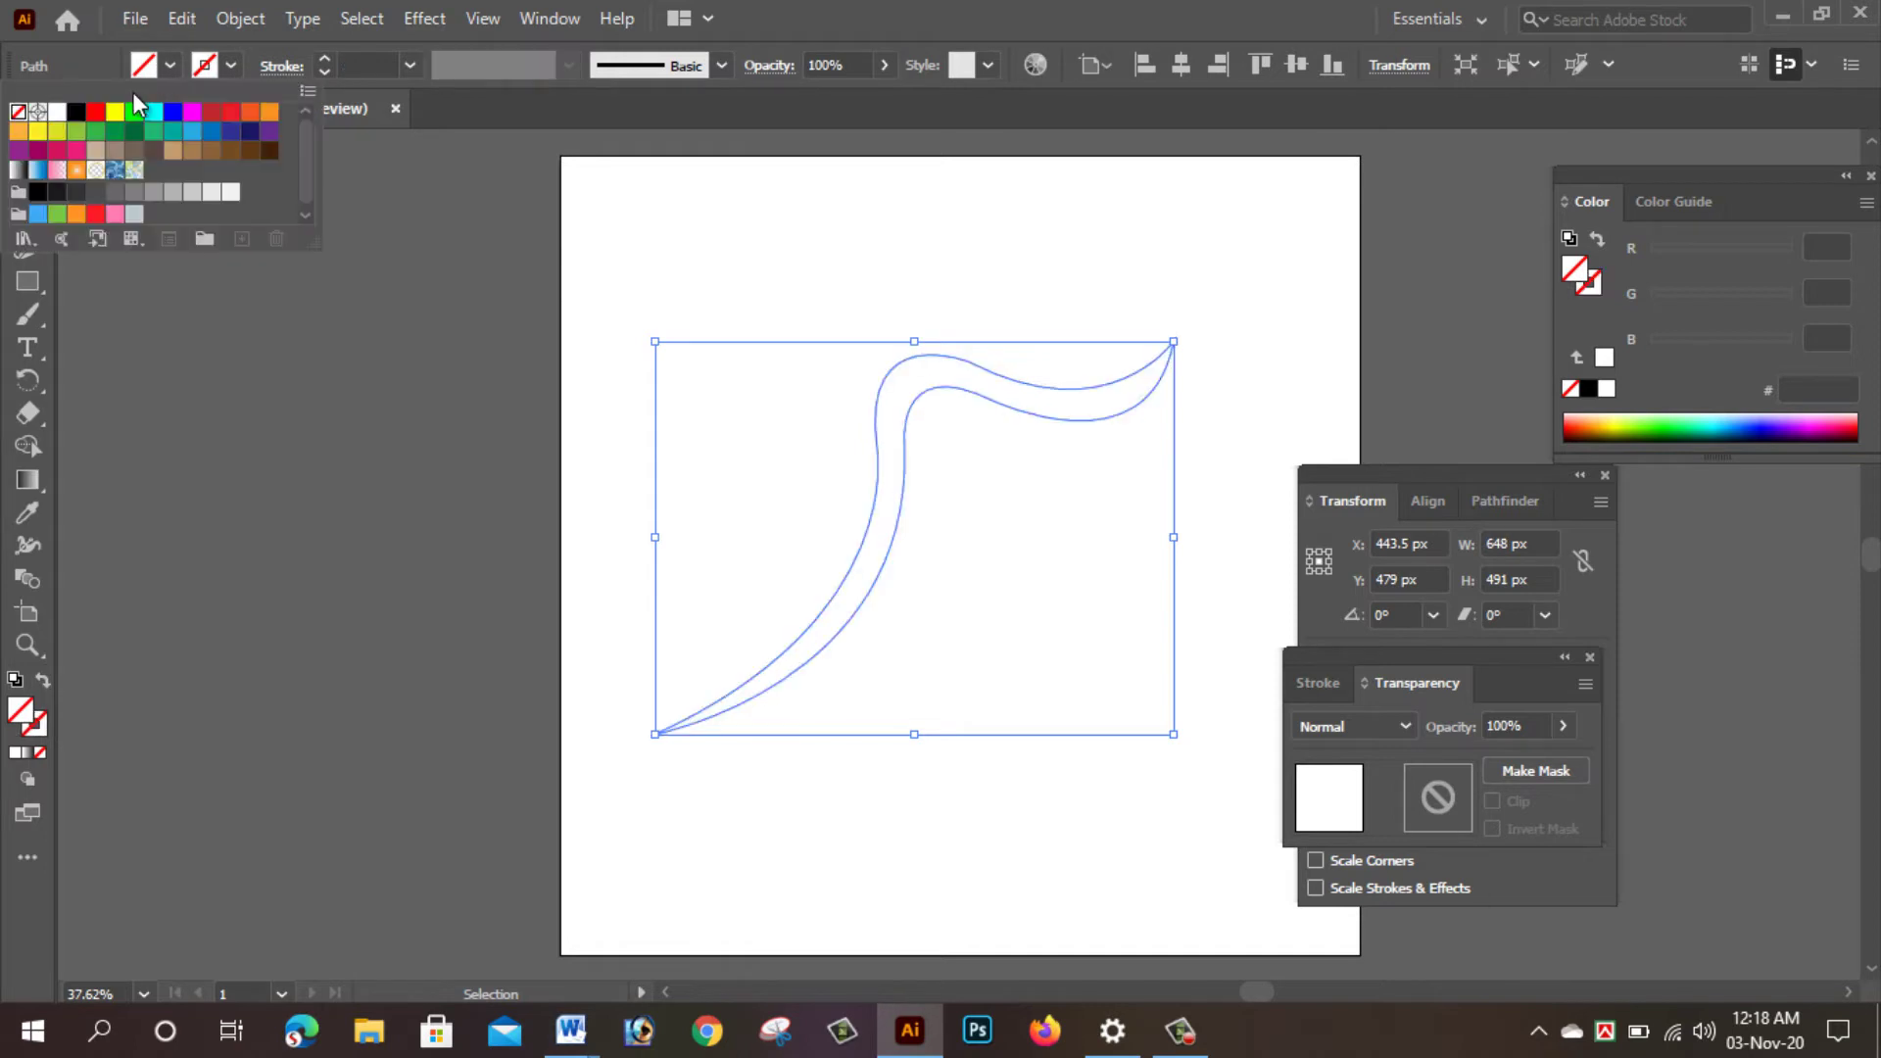
pyautogui.click(76, 113)
pyautogui.click(519, 294)
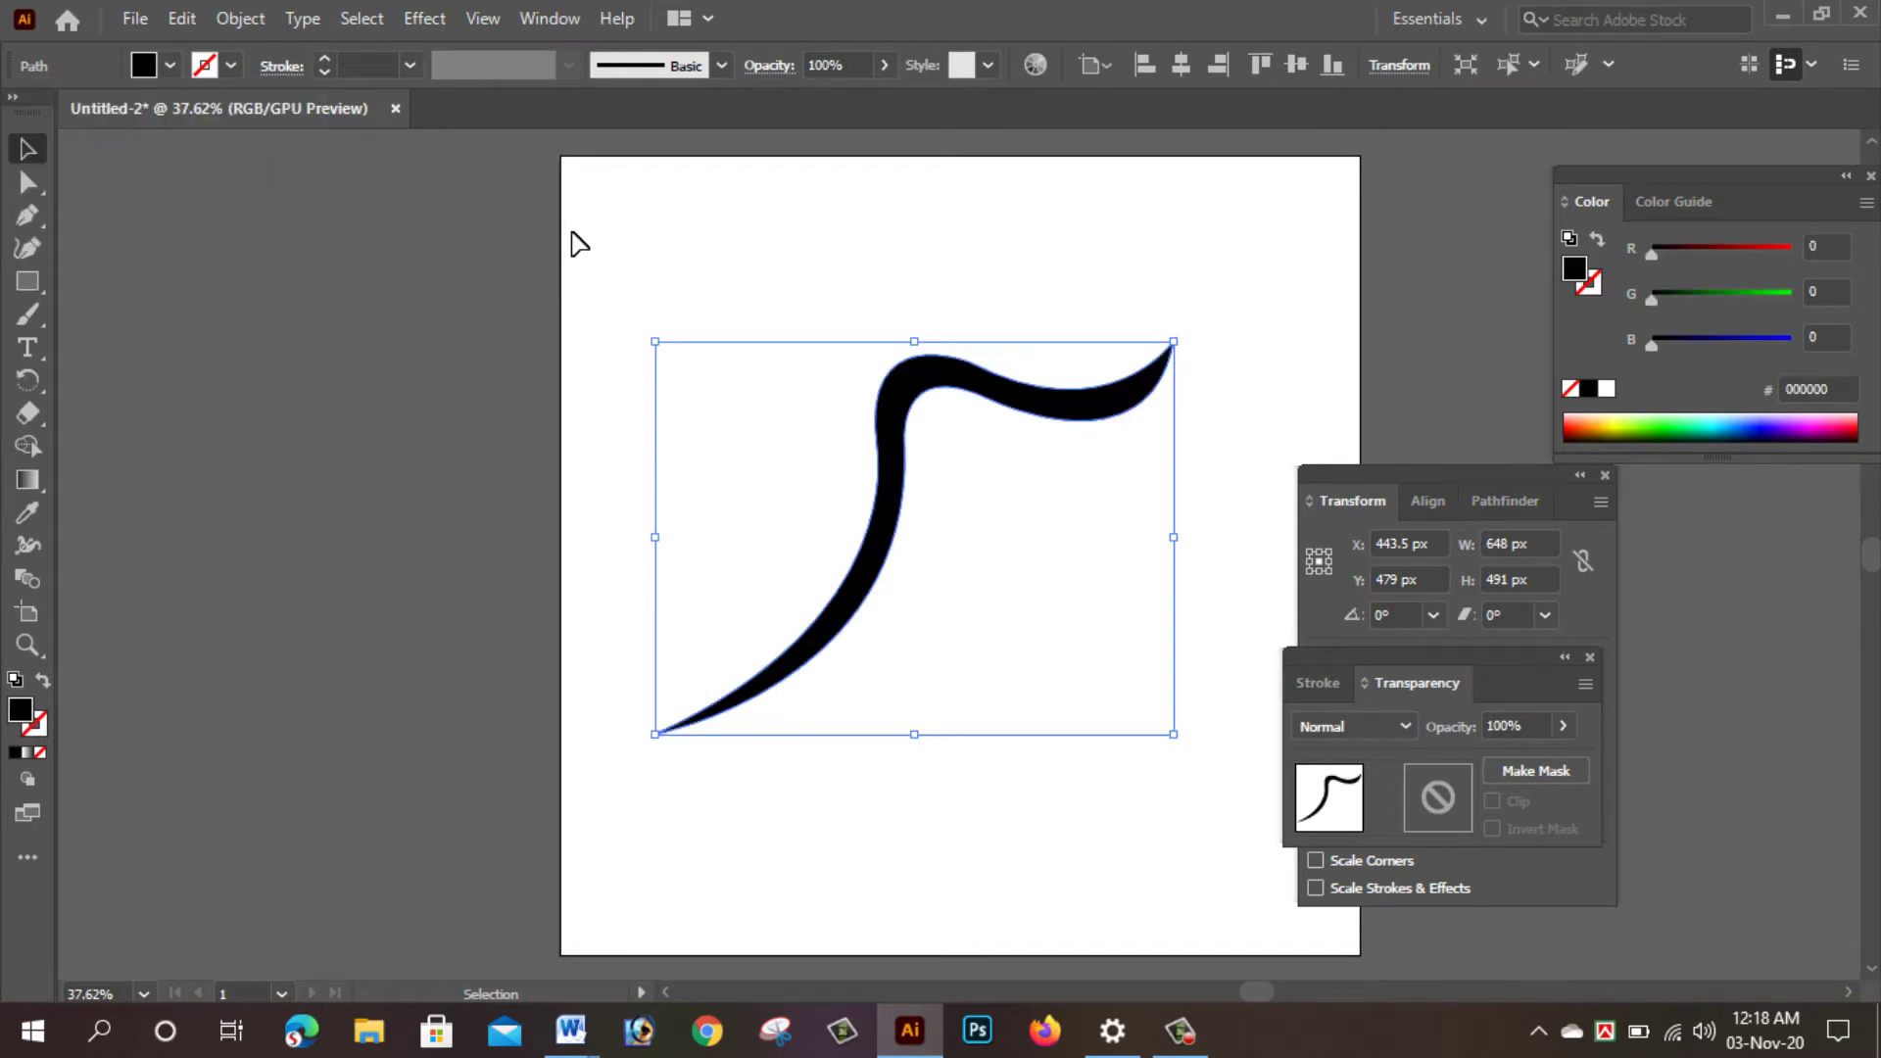
pyautogui.click(726, 231)
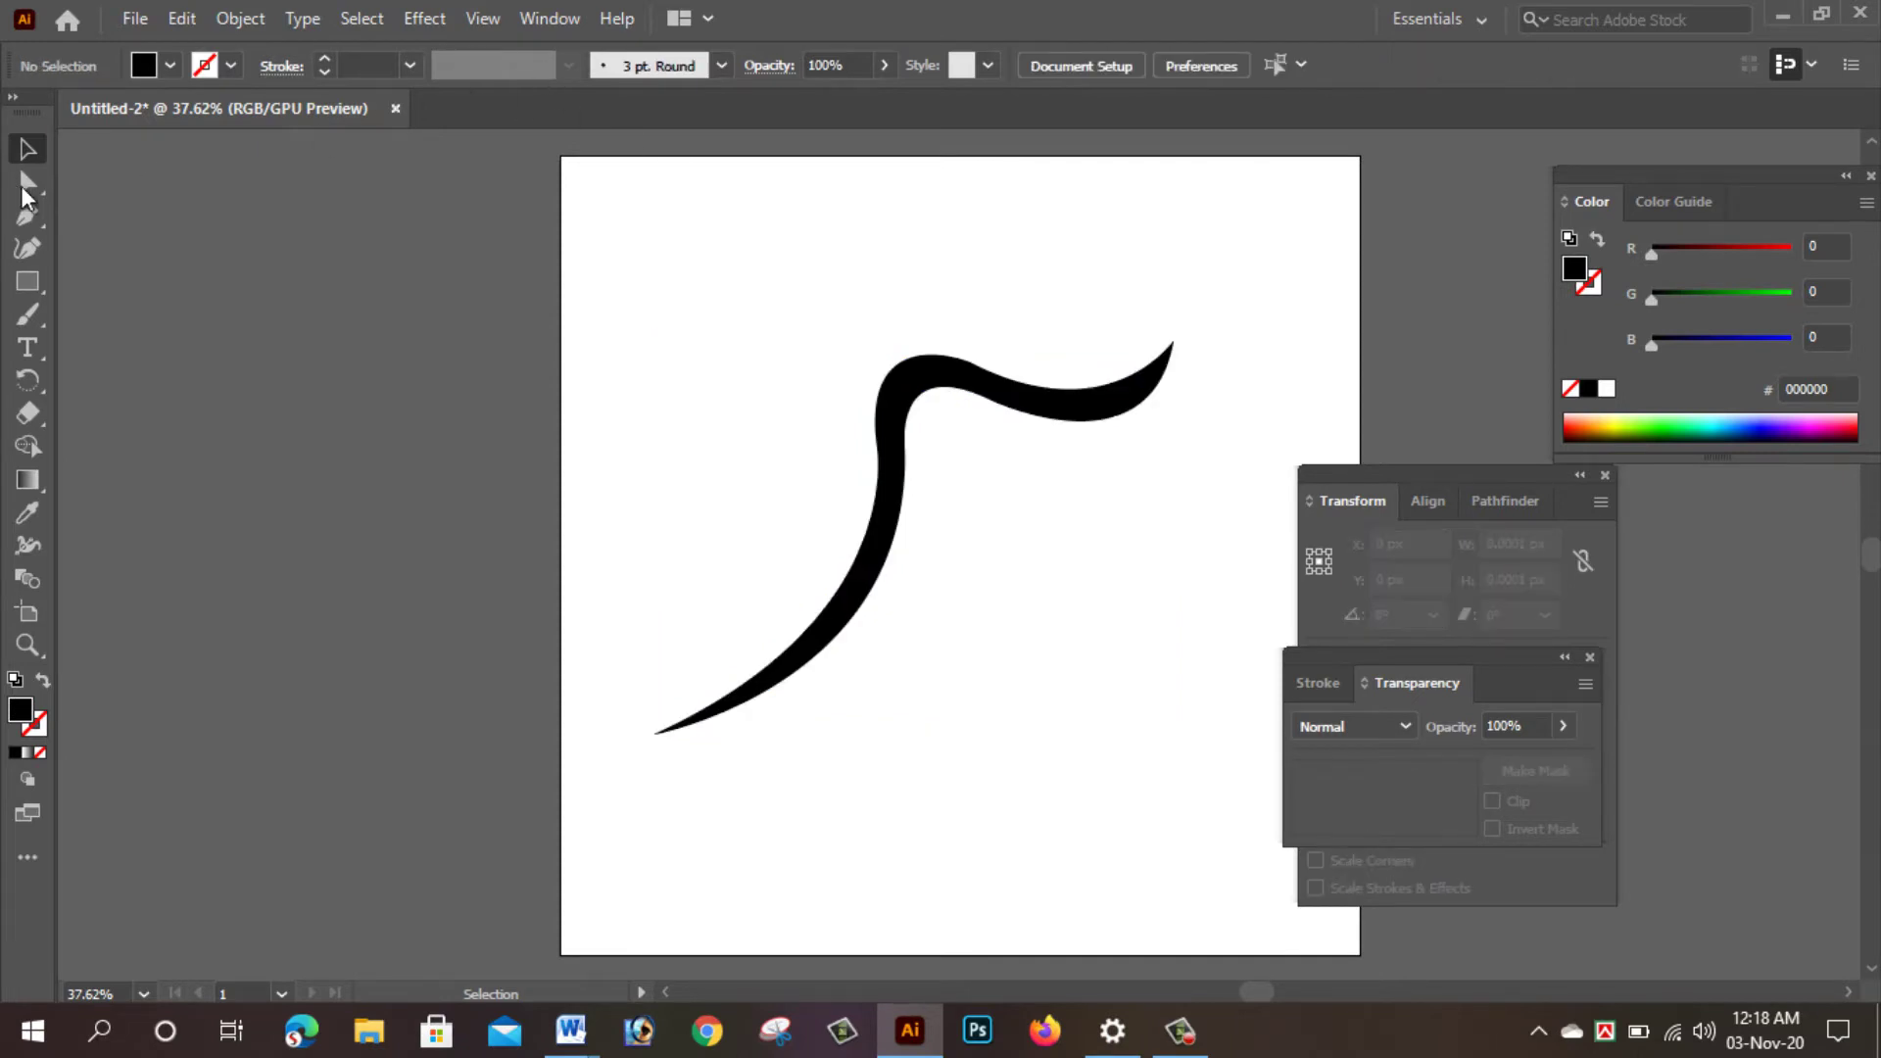
pyautogui.click(27, 216)
# Pen a closed, curved leg outline hanging below the swoosh's crest, then deselect it.
pyautogui.click(913, 492)
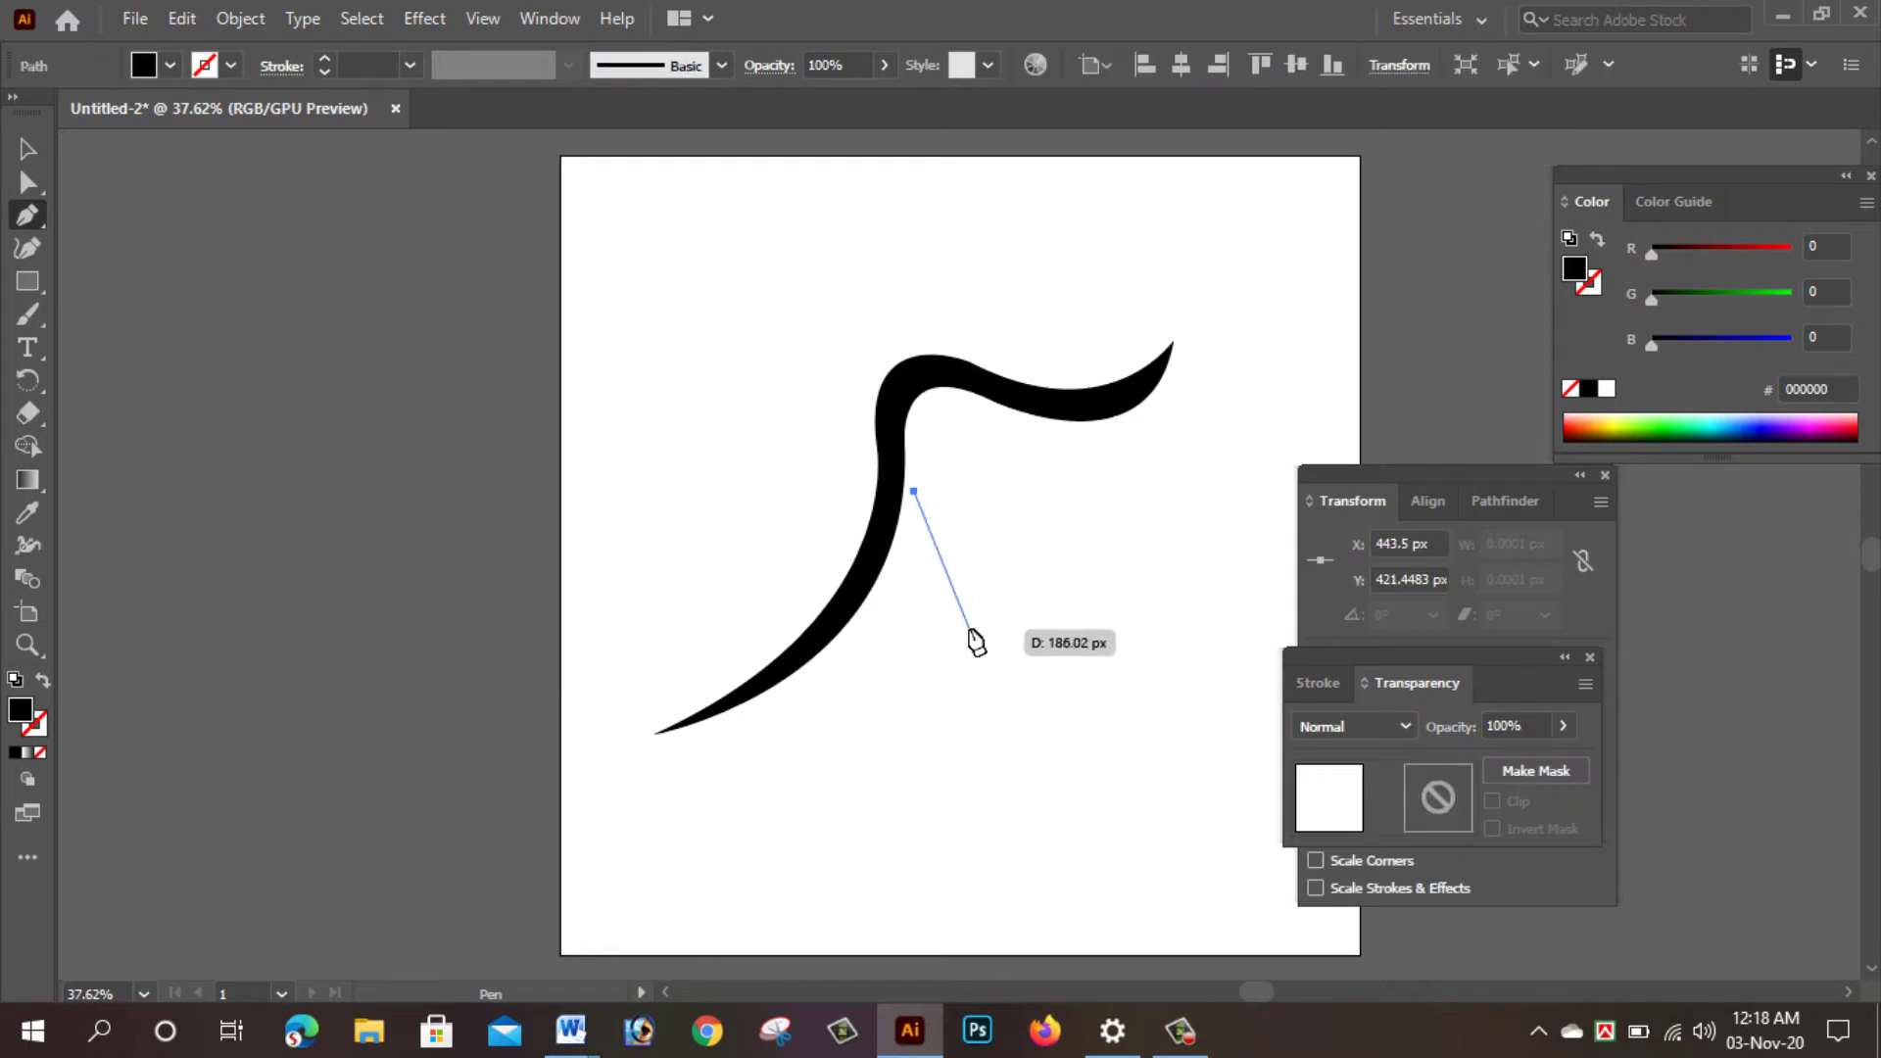
pyautogui.moveTo(960, 579)
pyautogui.mouseDown()
pyautogui.moveTo(1025, 593)
pyautogui.moveTo(958, 579)
pyautogui.mouseUp()
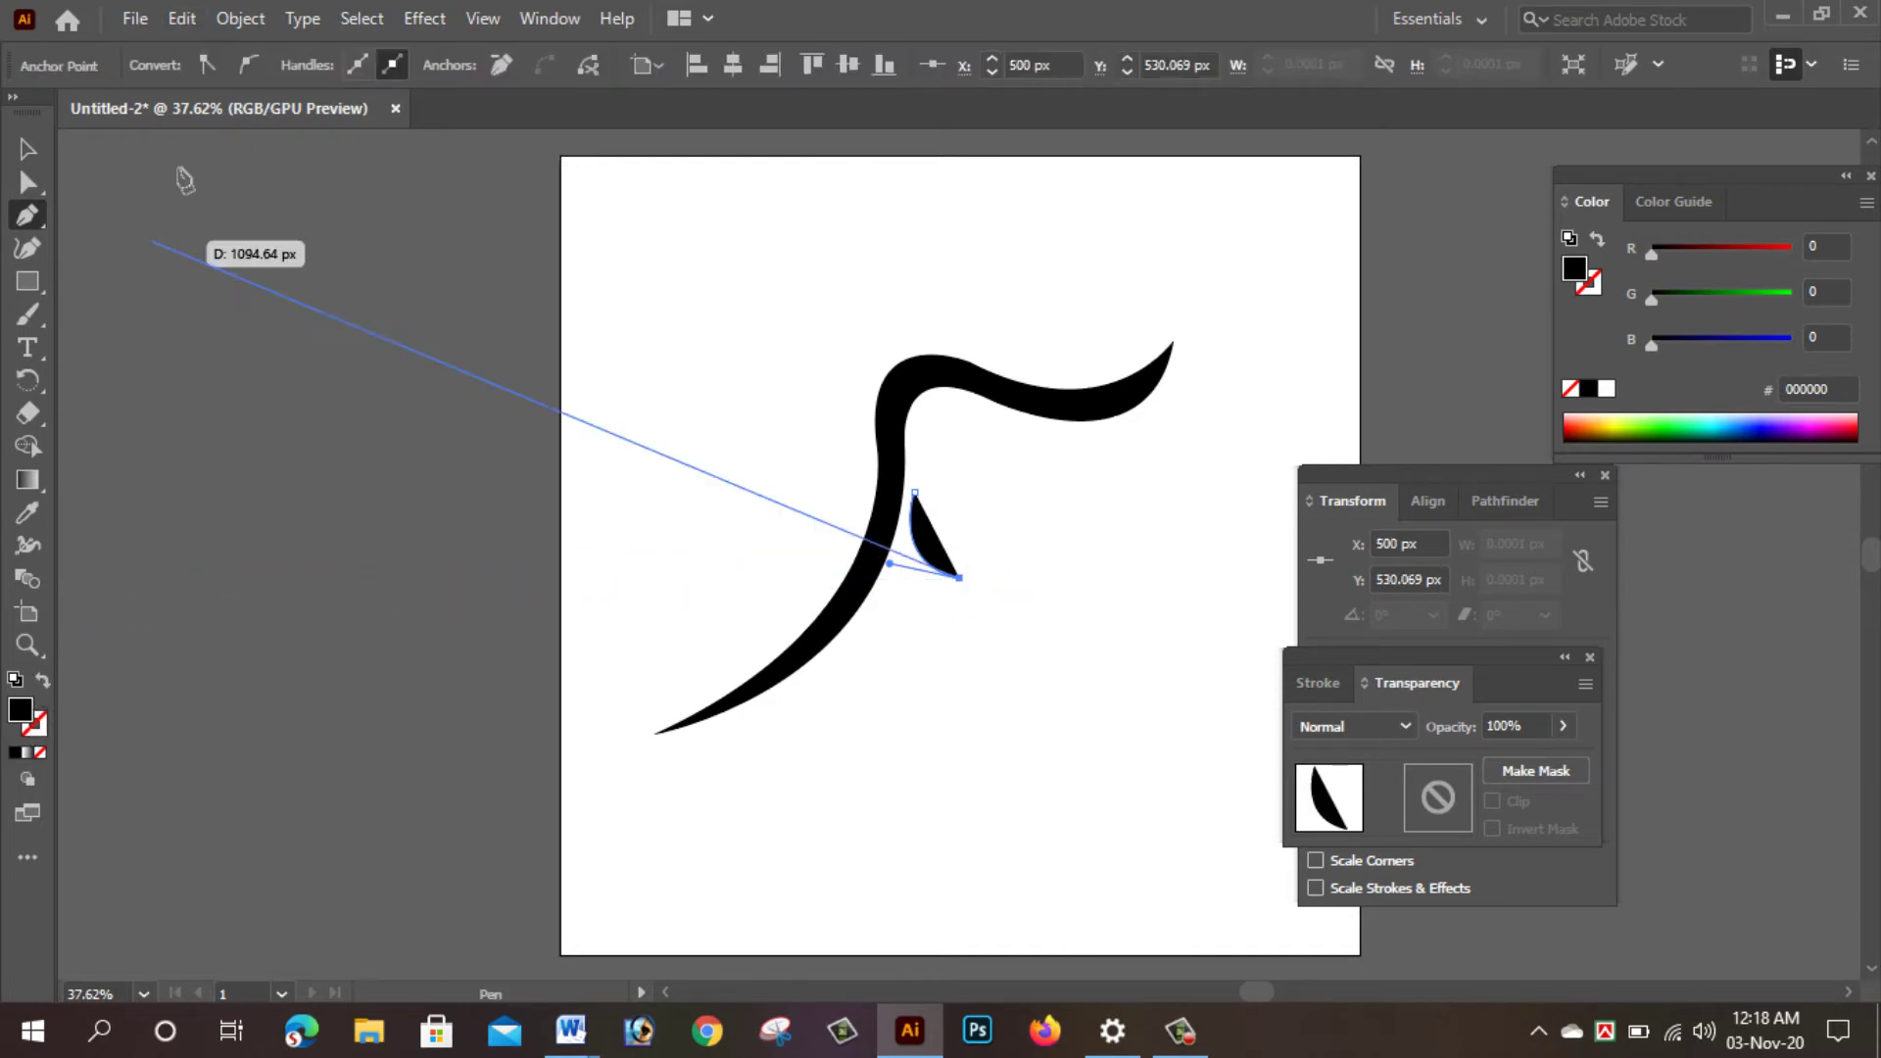
pyautogui.click(43, 681)
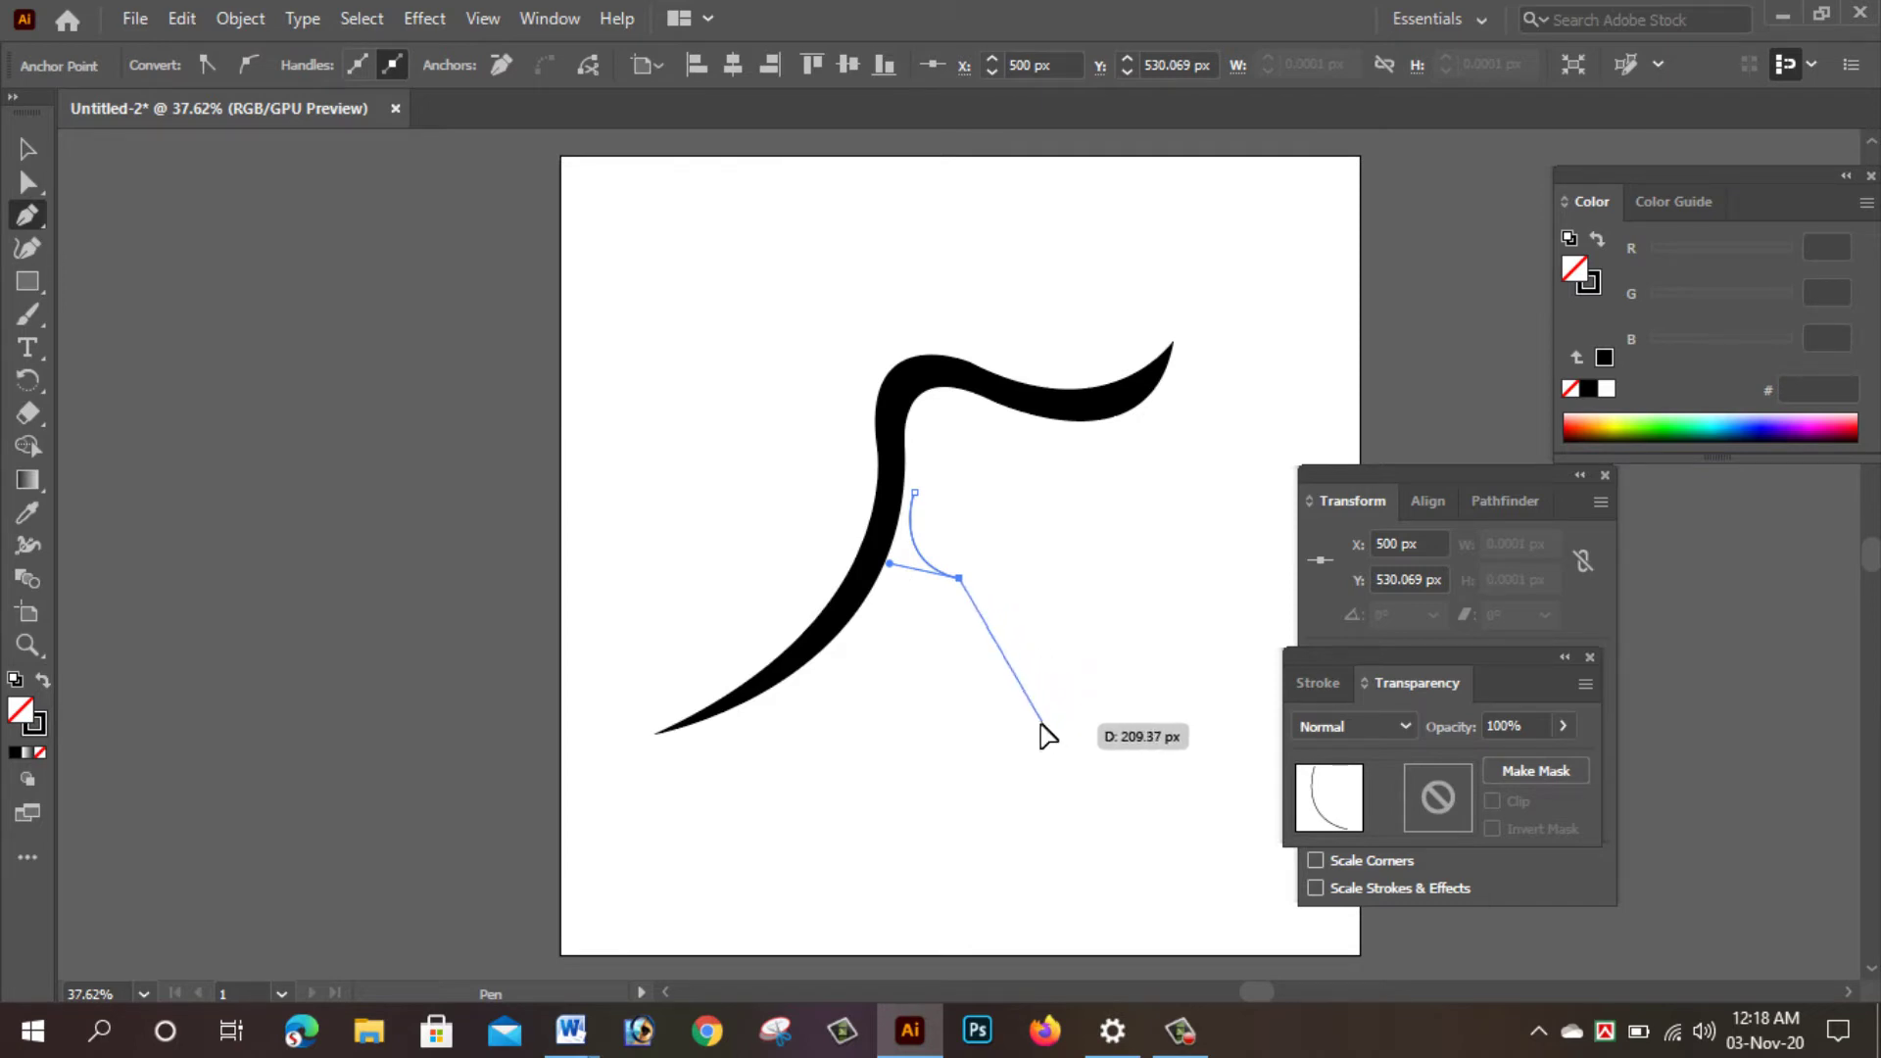
pyautogui.moveTo(1043, 724); pyautogui.dragTo(970, 851)
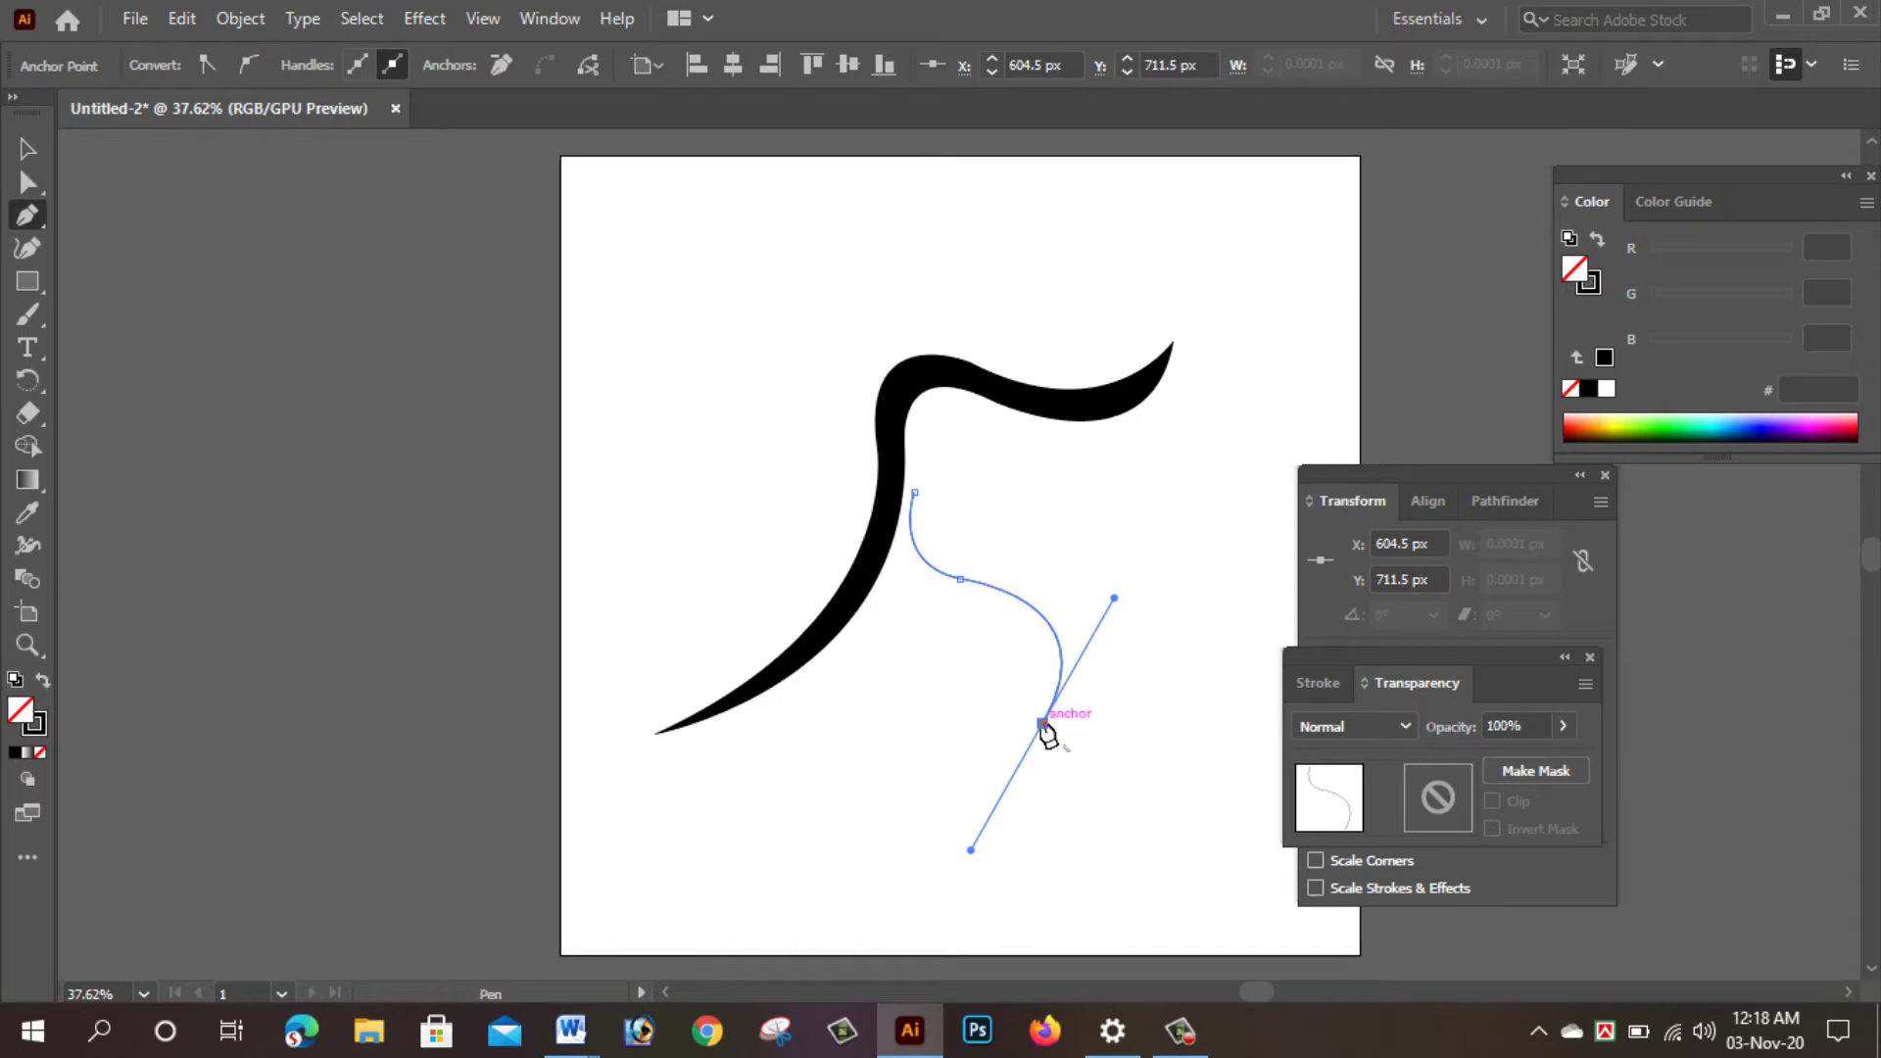
pyautogui.click(1042, 724)
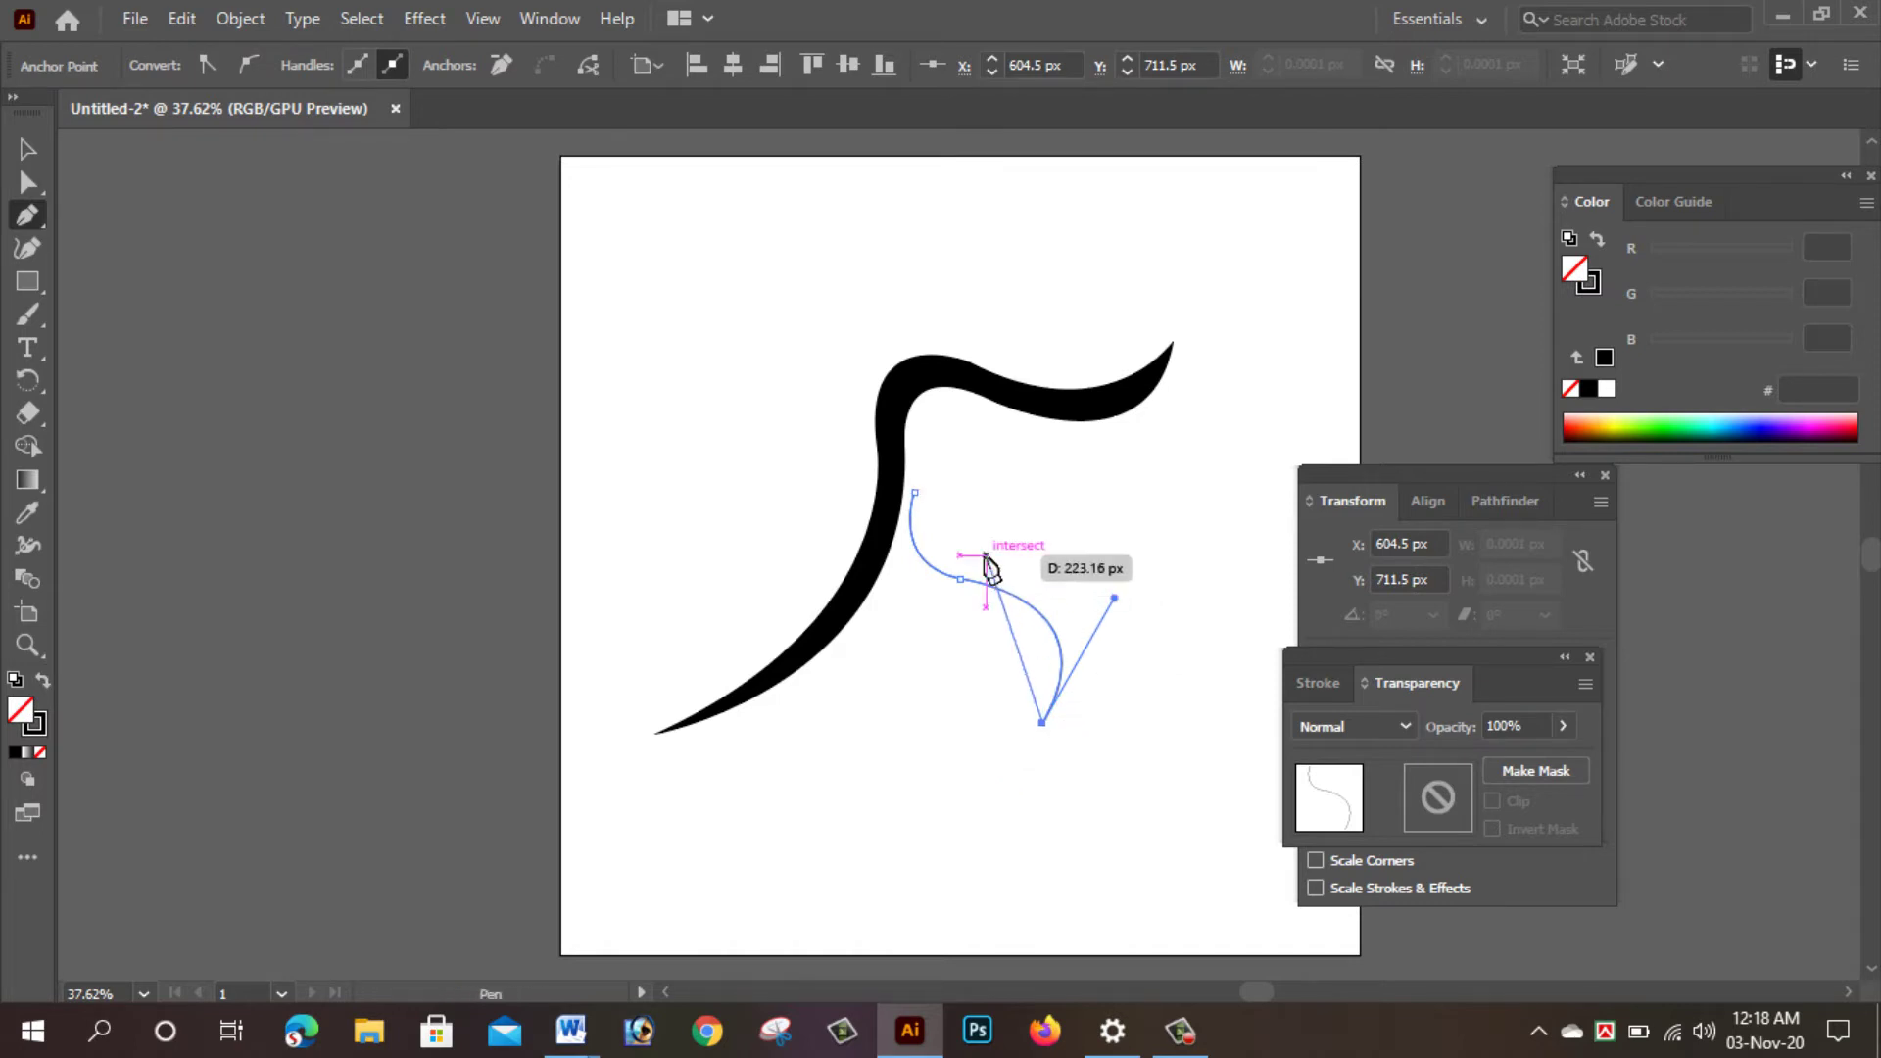
pyautogui.moveTo(960, 556)
pyautogui.mouseDown()
pyautogui.moveTo(769, 524)
pyautogui.moveTo(756, 503)
pyautogui.mouseUp()
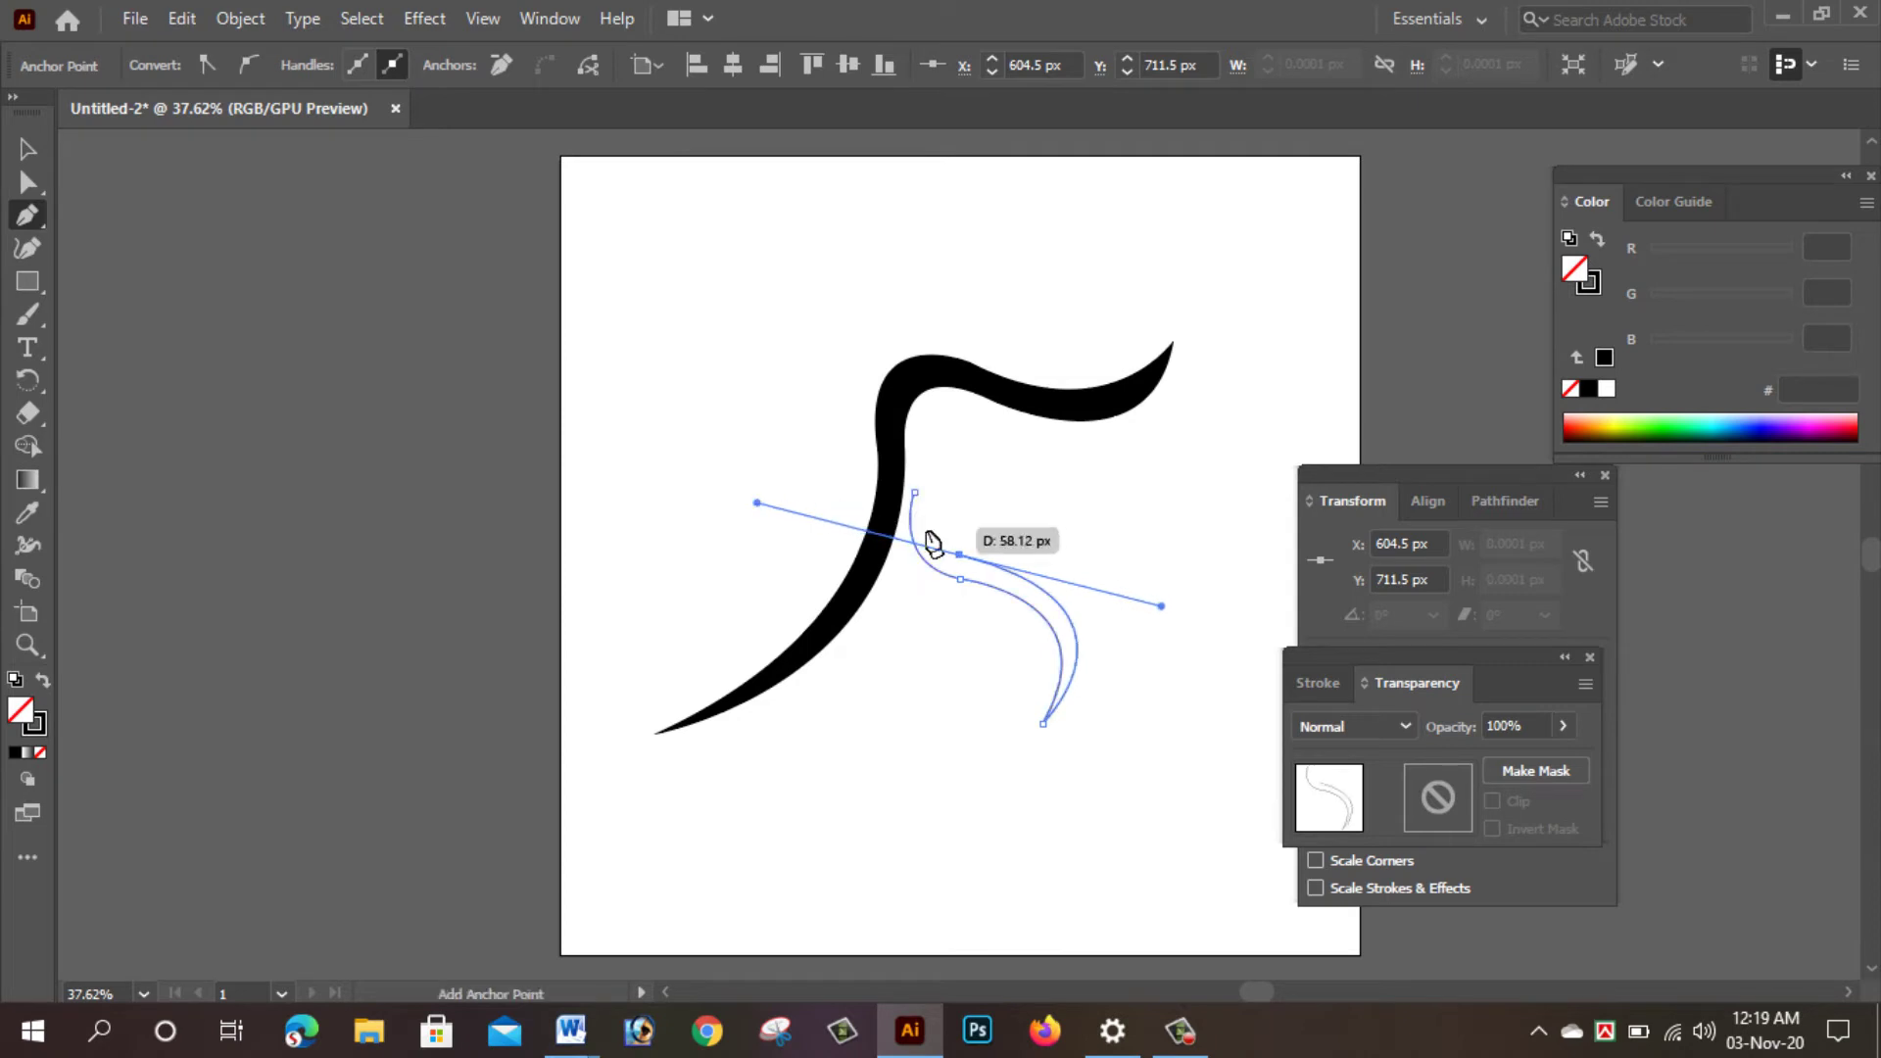
pyautogui.click(960, 557)
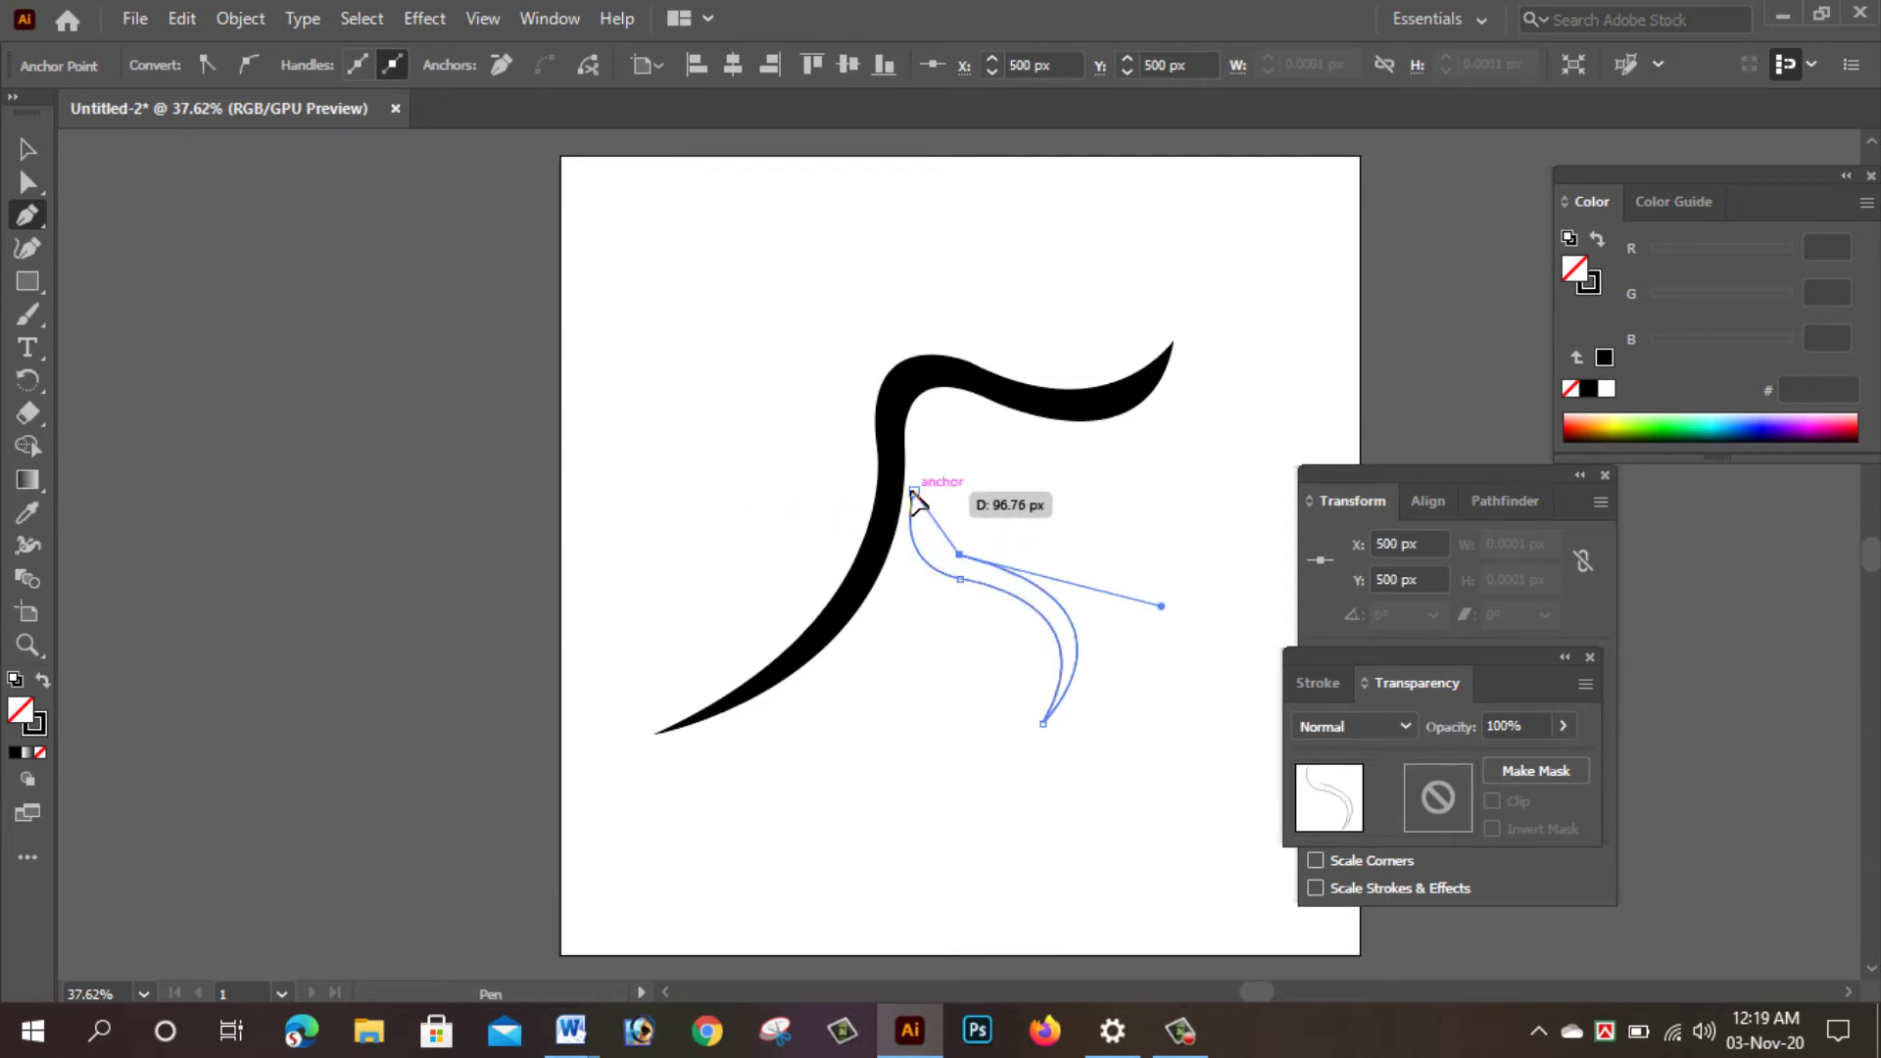
pyautogui.click(914, 491)
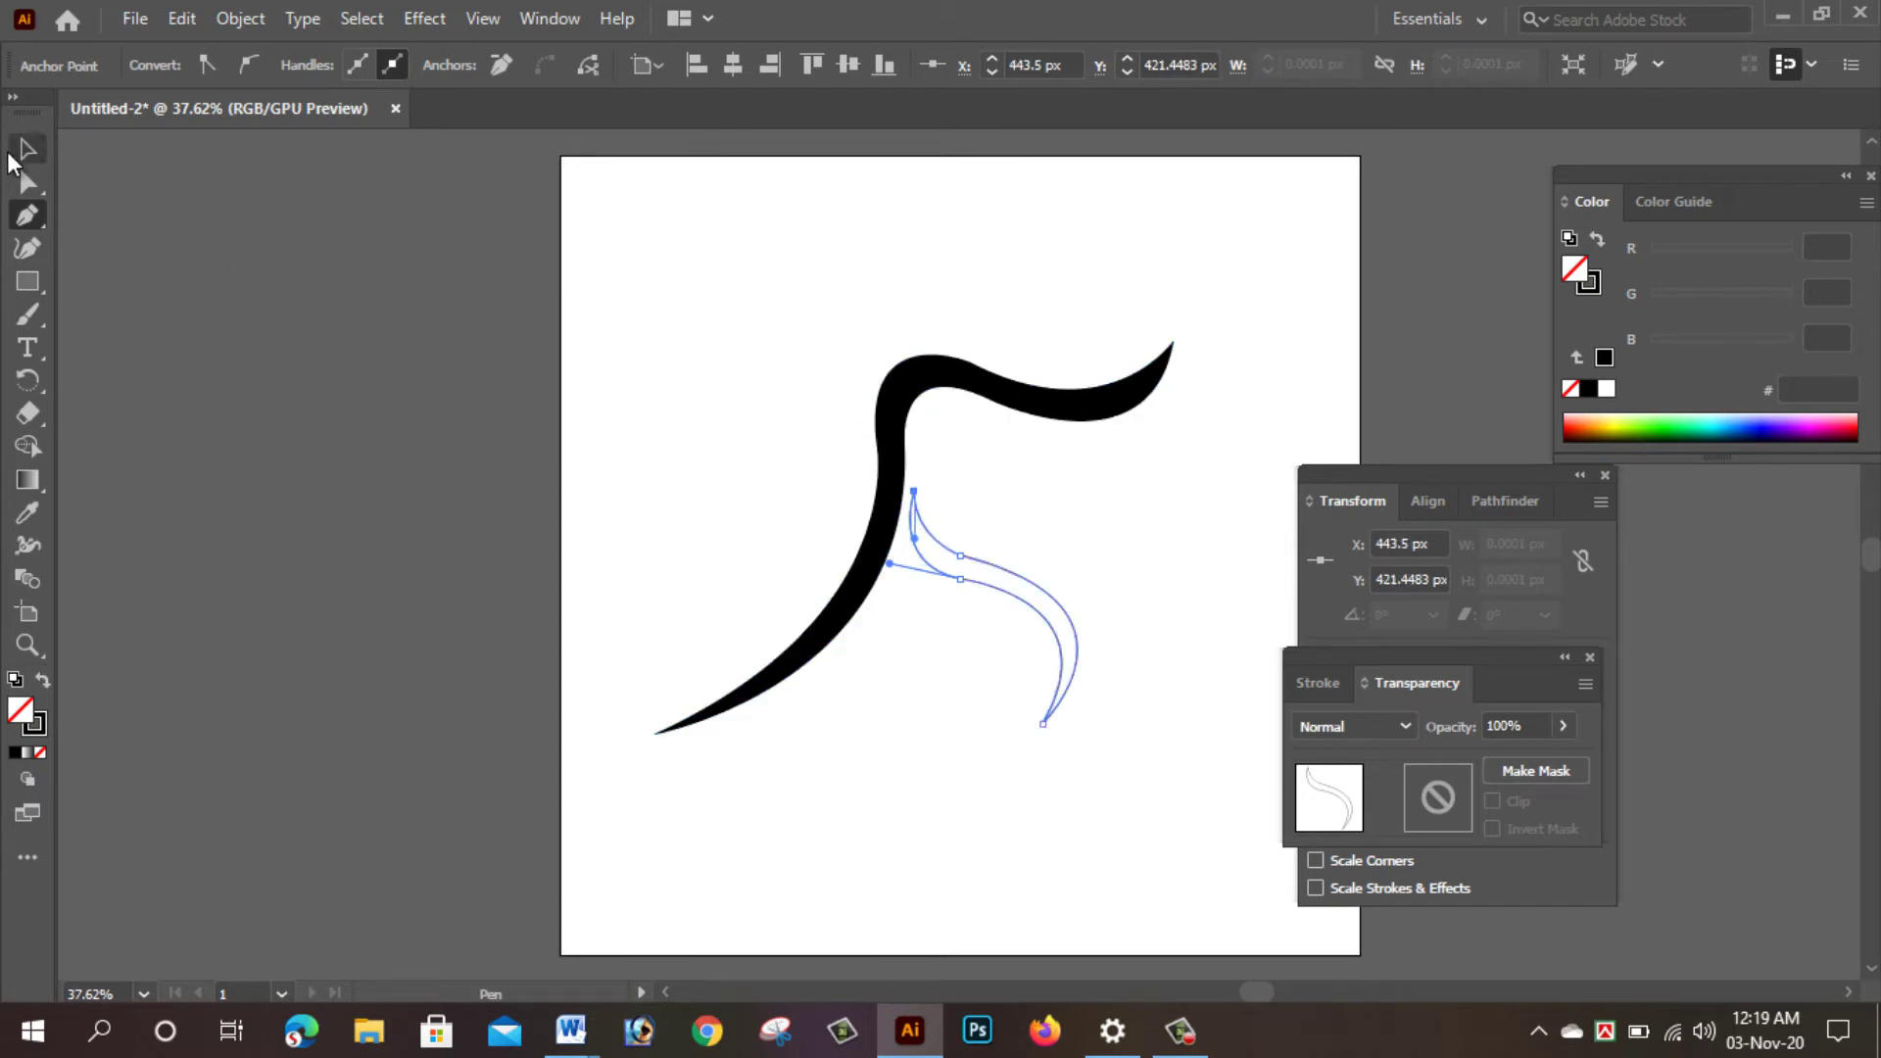
pyautogui.click(27, 149)
pyautogui.click(1117, 569)
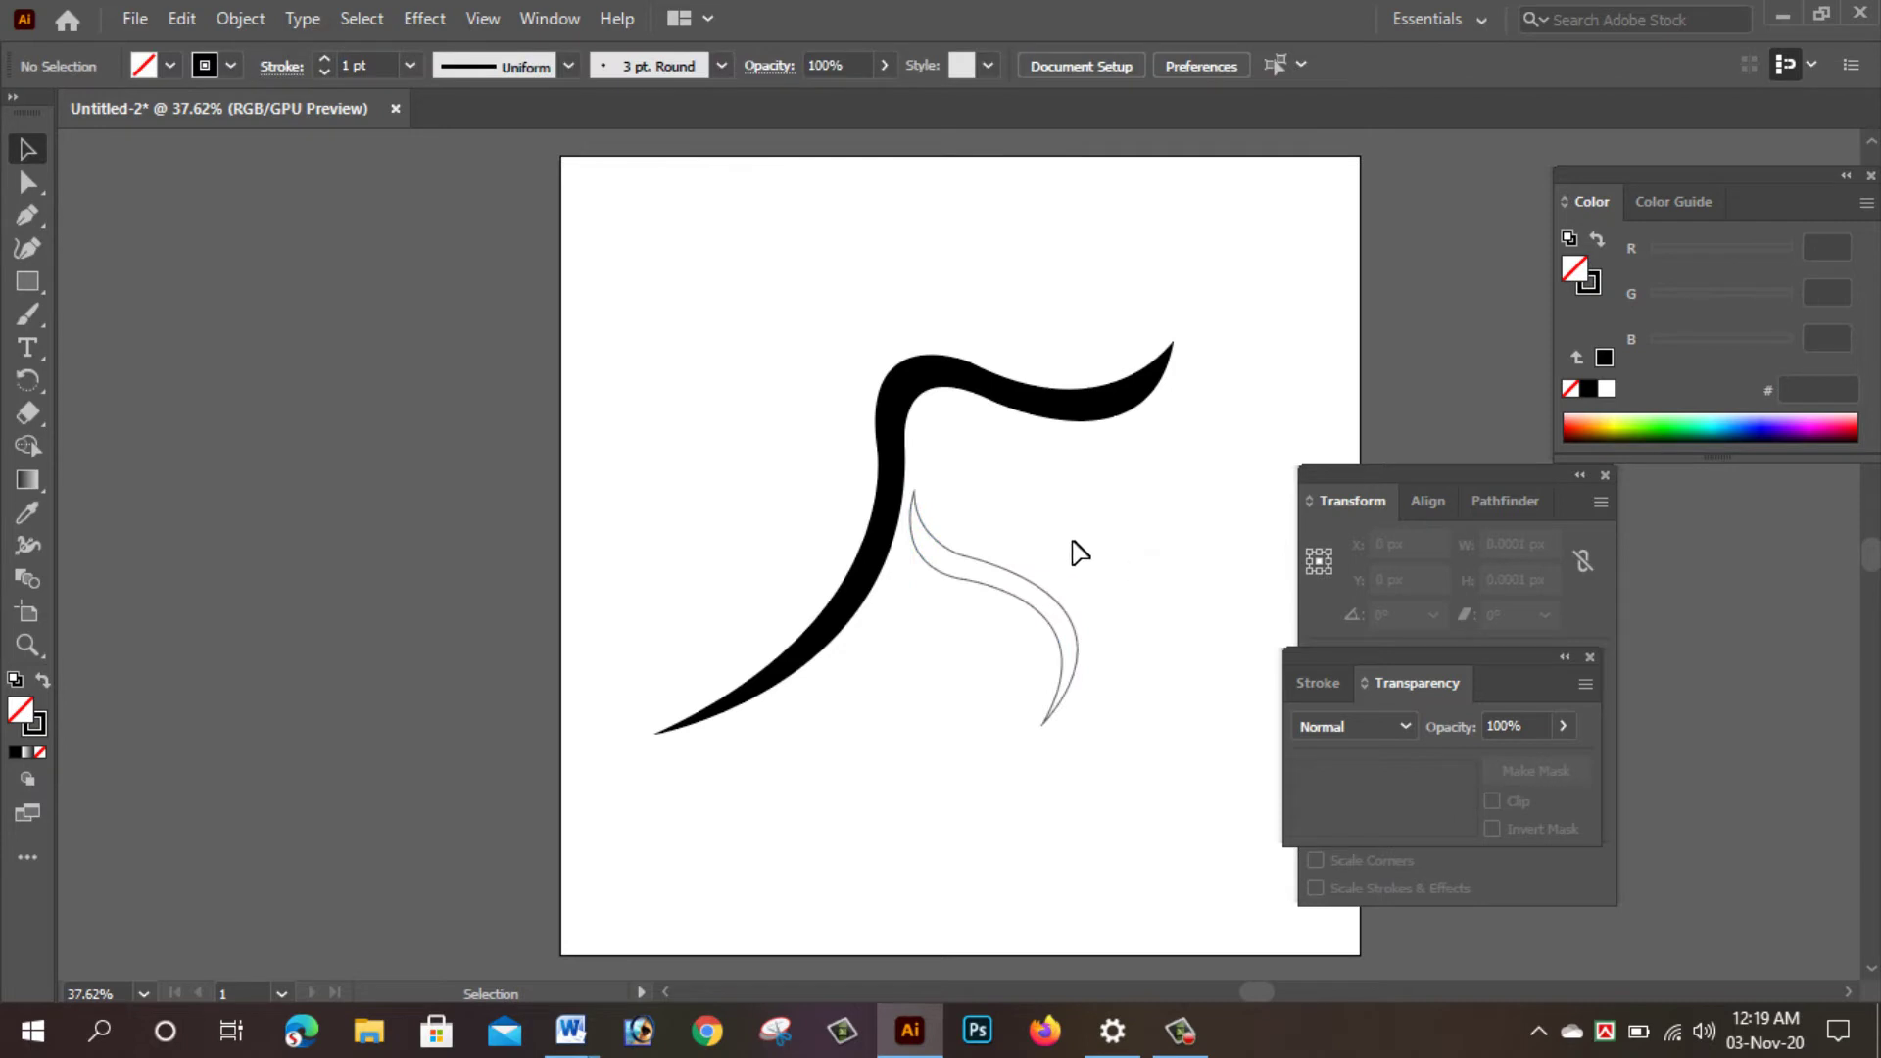
# Give the leg shape a stroke of None and an RGB Blue fill.
pyautogui.moveTo(1073, 539); pyautogui.dragTo(1001, 637)
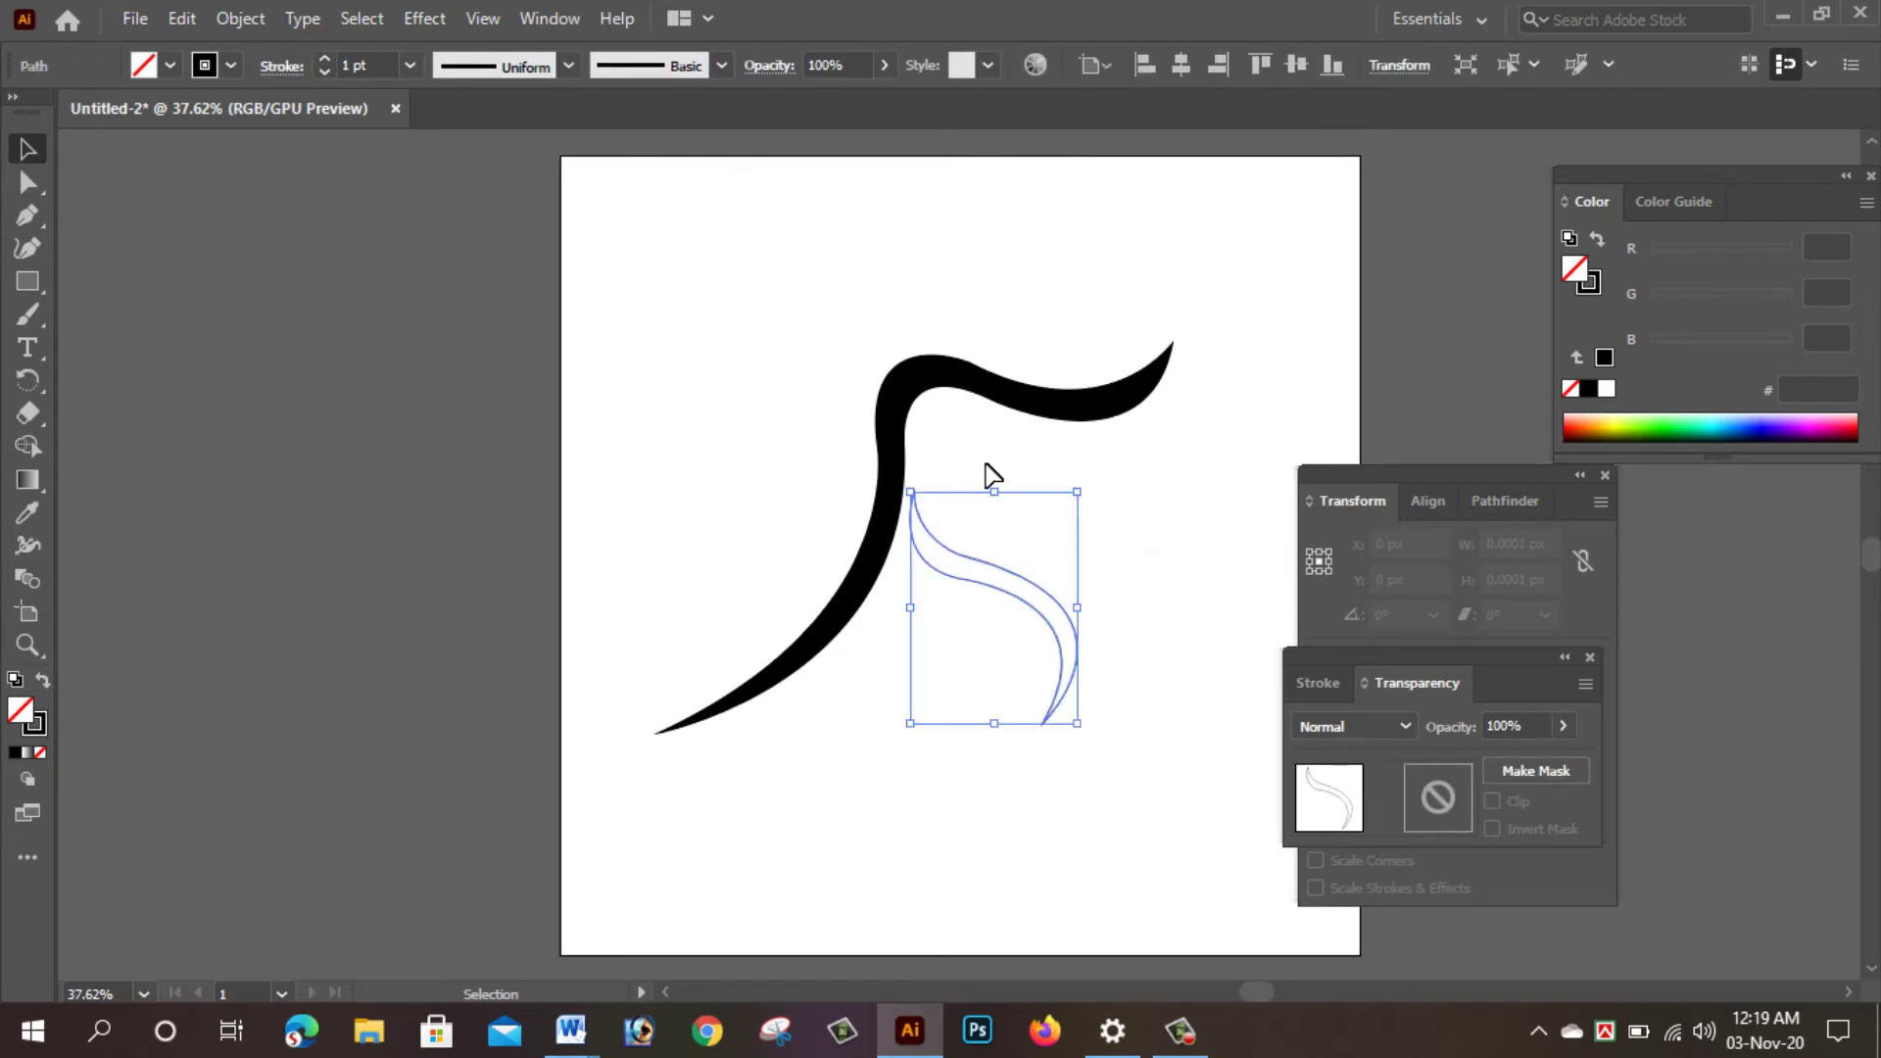
pyautogui.click(228, 69)
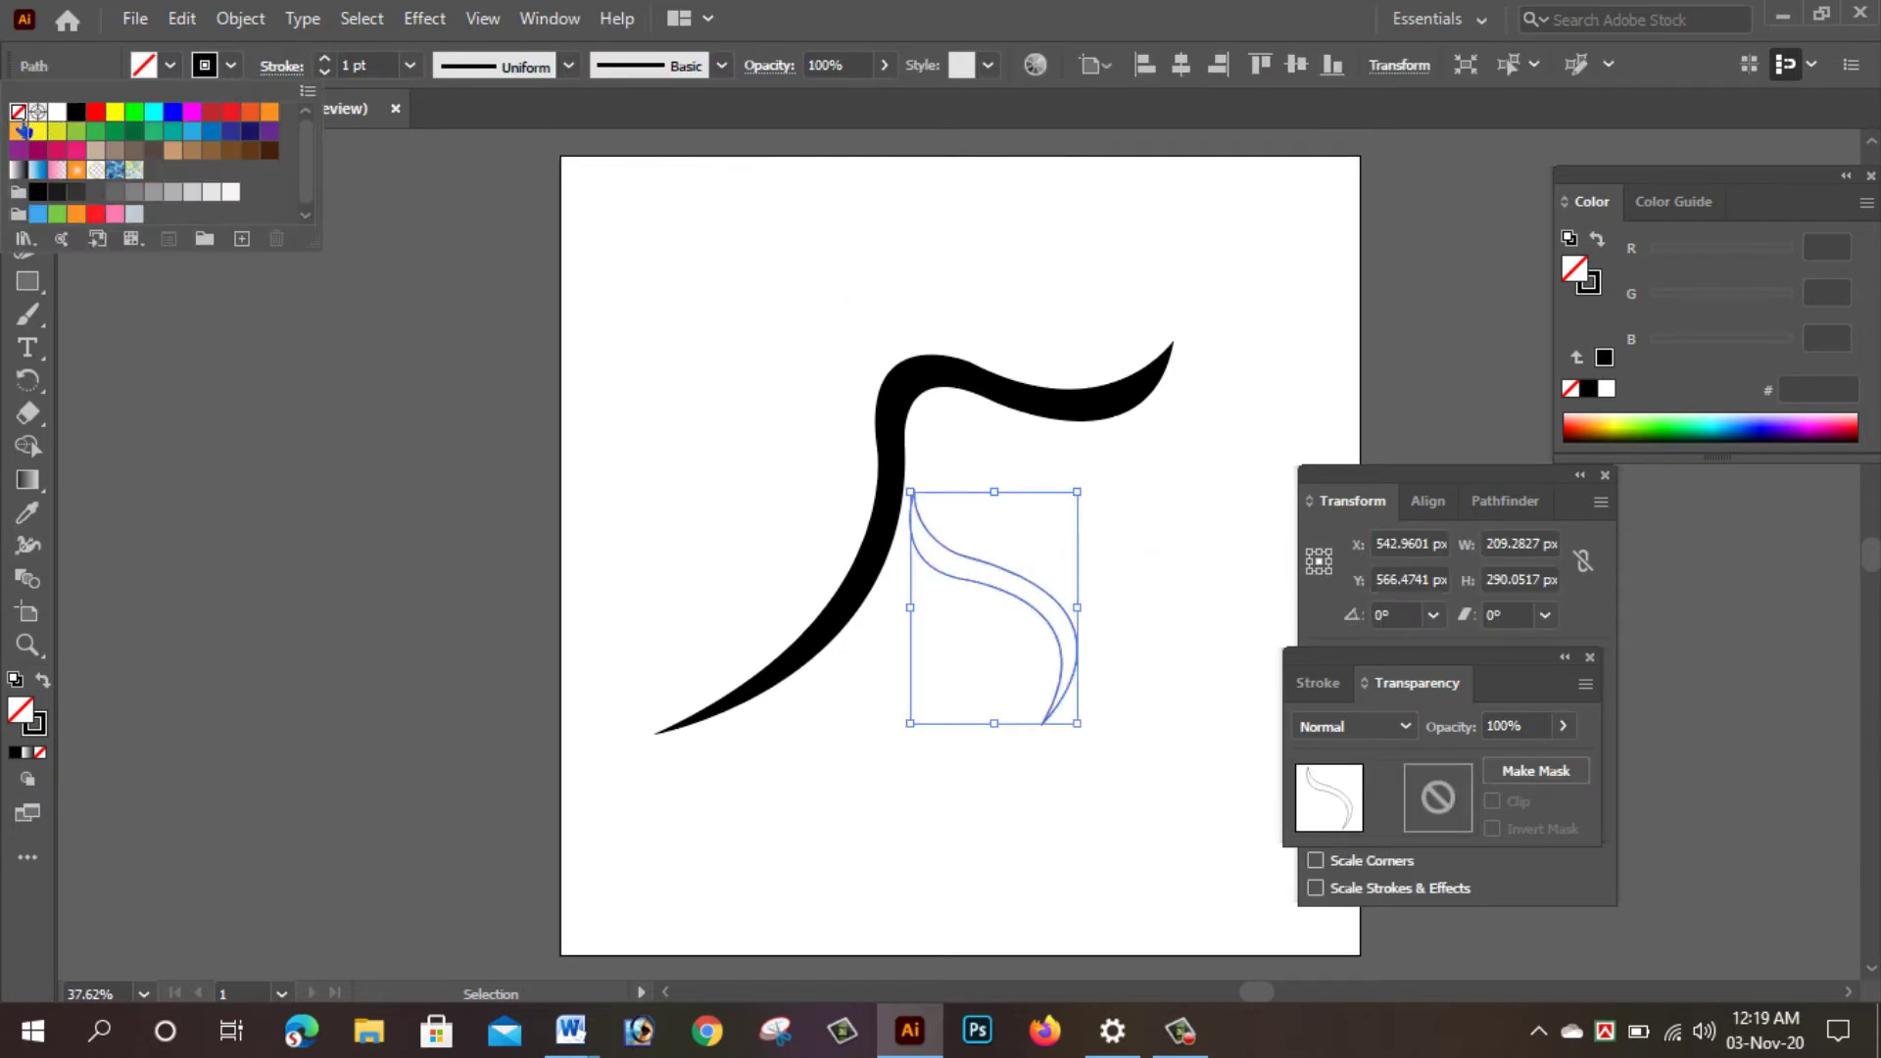
pyautogui.click(18, 110)
pyautogui.click(155, 68)
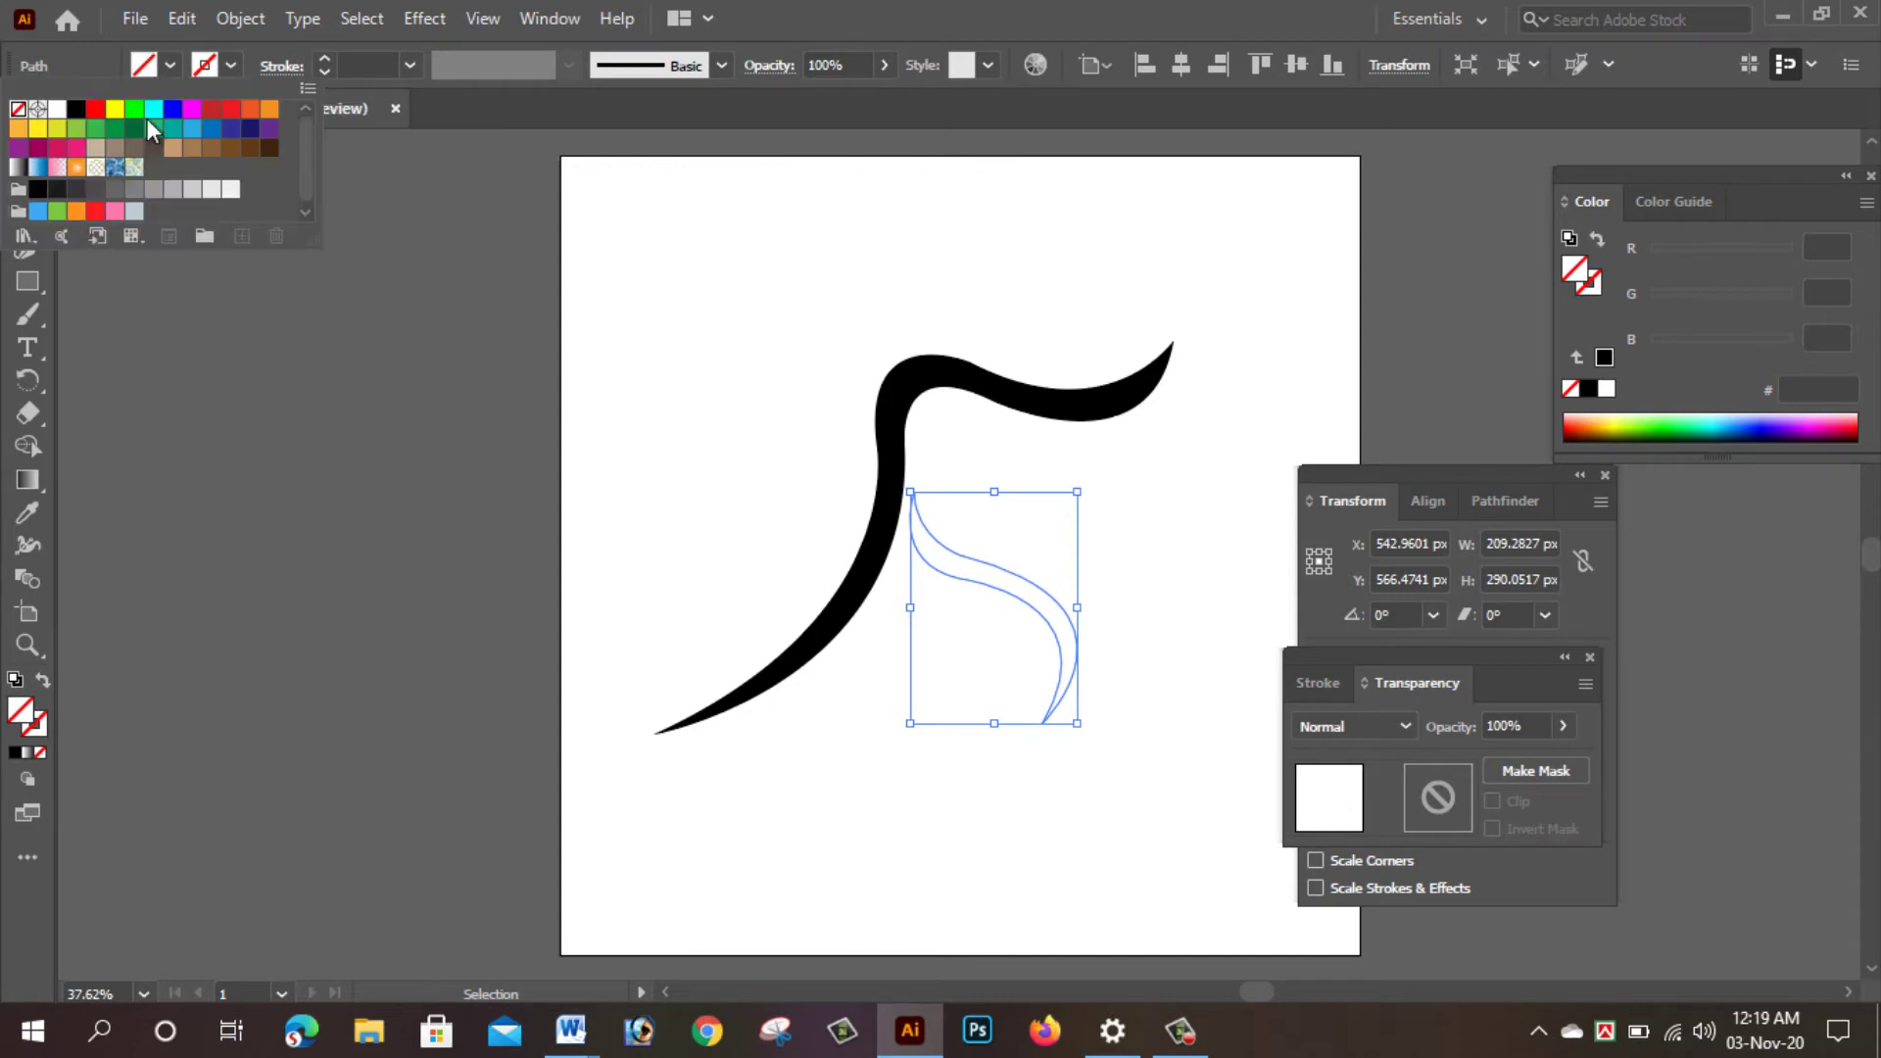
pyautogui.click(172, 109)
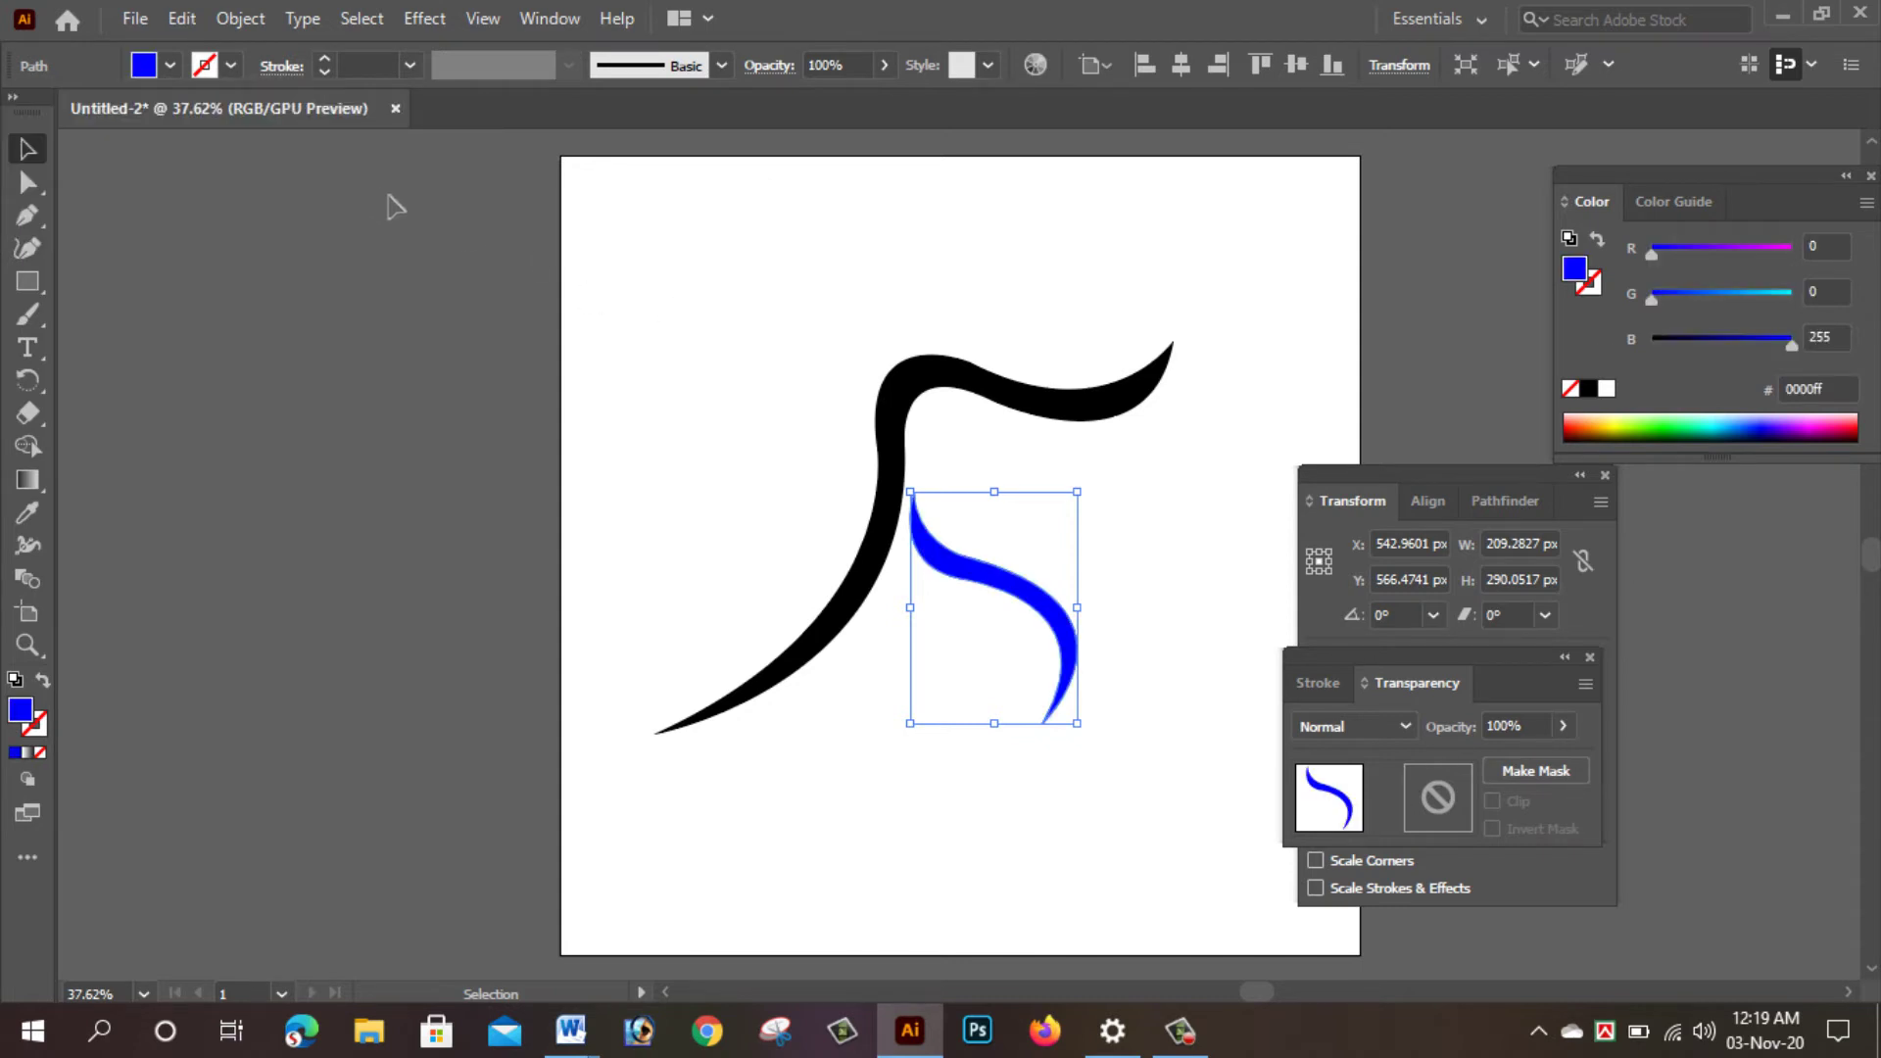
pyautogui.click(568, 245)
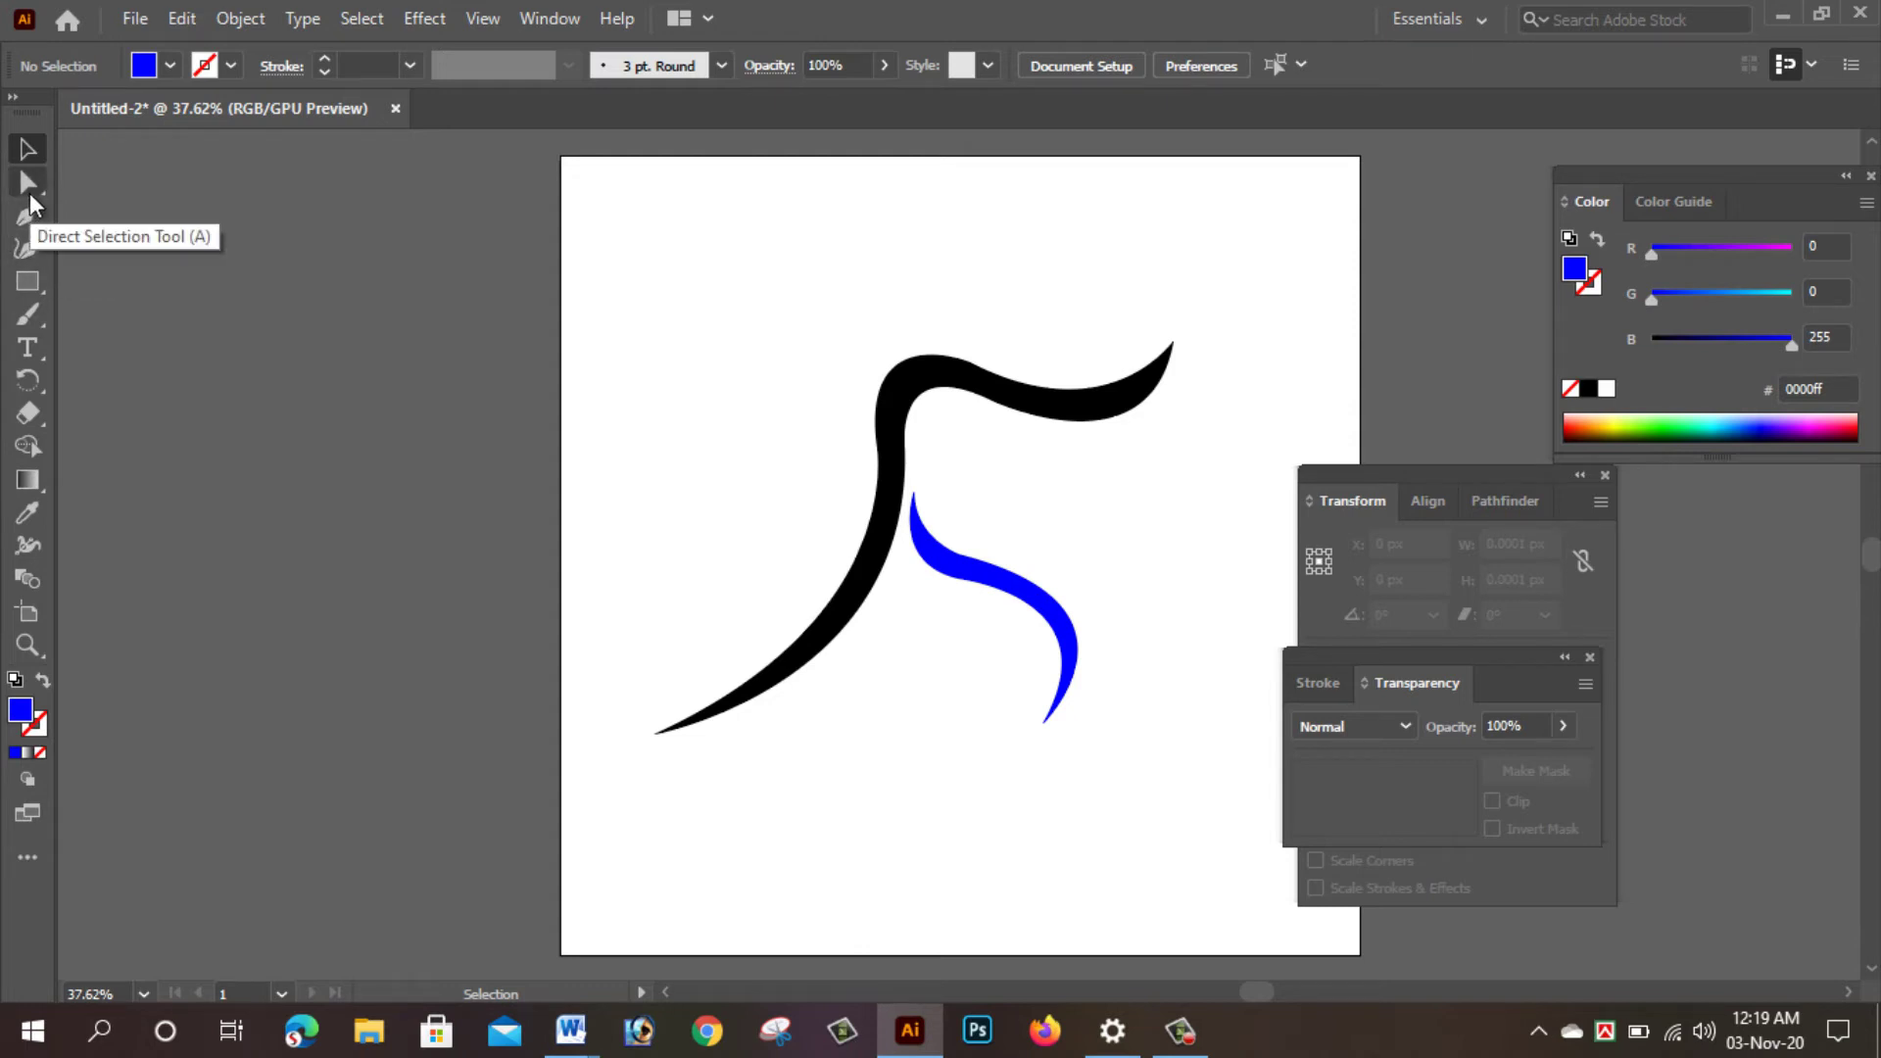
pyautogui.click(33, 221)
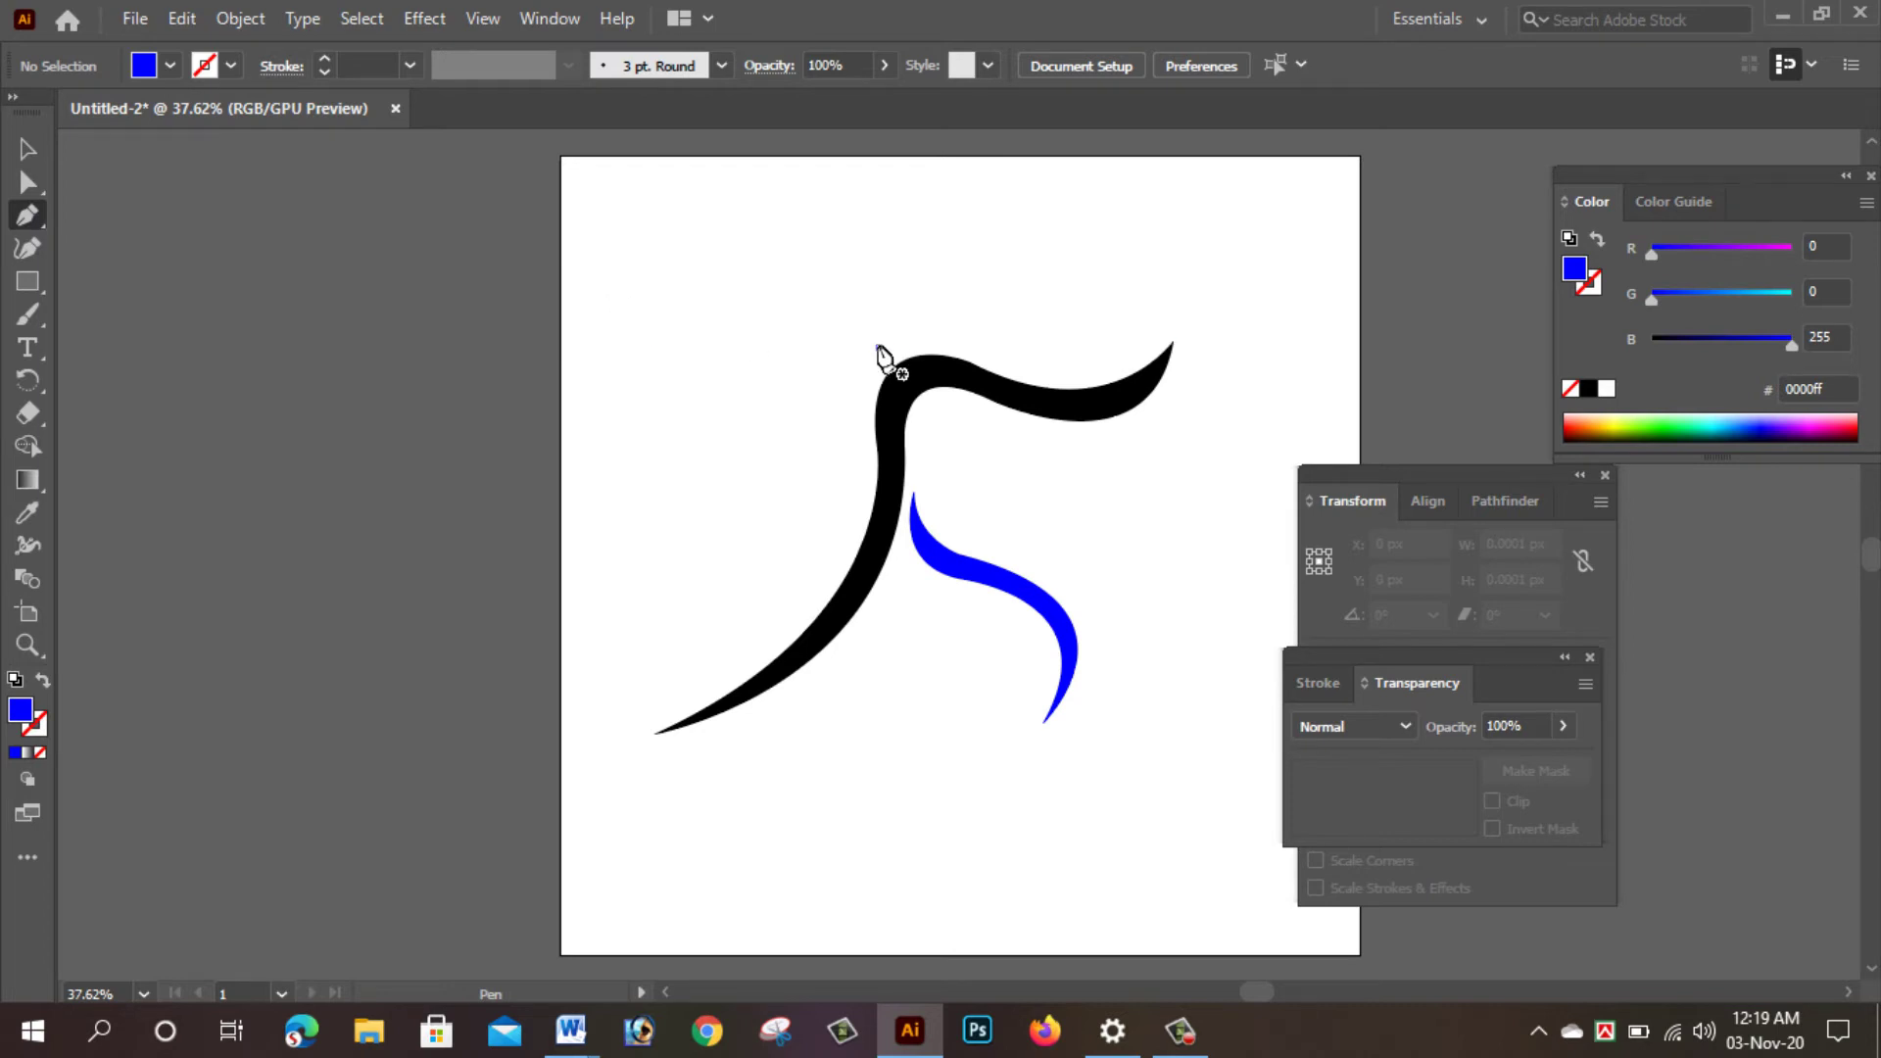
# Pen a closed curved arm reaching left from the body's top and make it solid blue.
pyautogui.click(879, 346)
pyautogui.moveTo(742, 383); pyautogui.dragTo(670, 436)
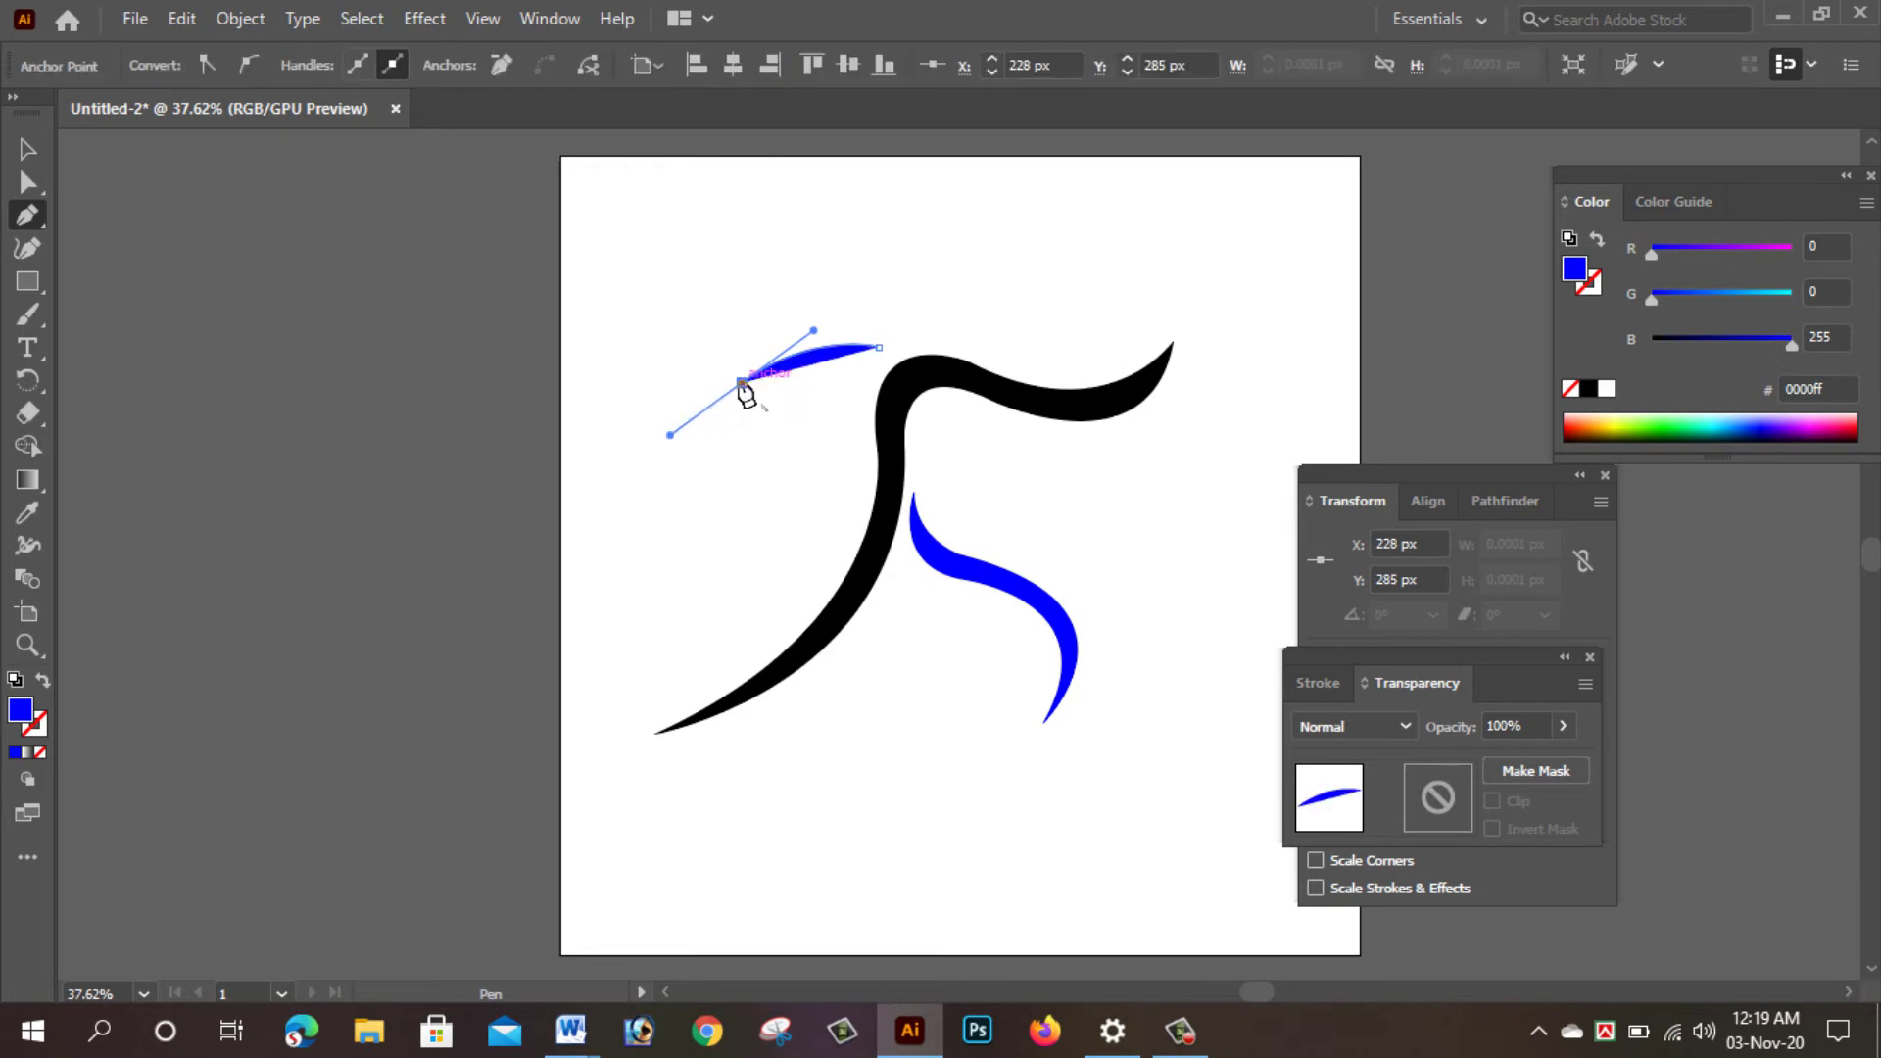
pyautogui.click(742, 384)
pyautogui.click(45, 683)
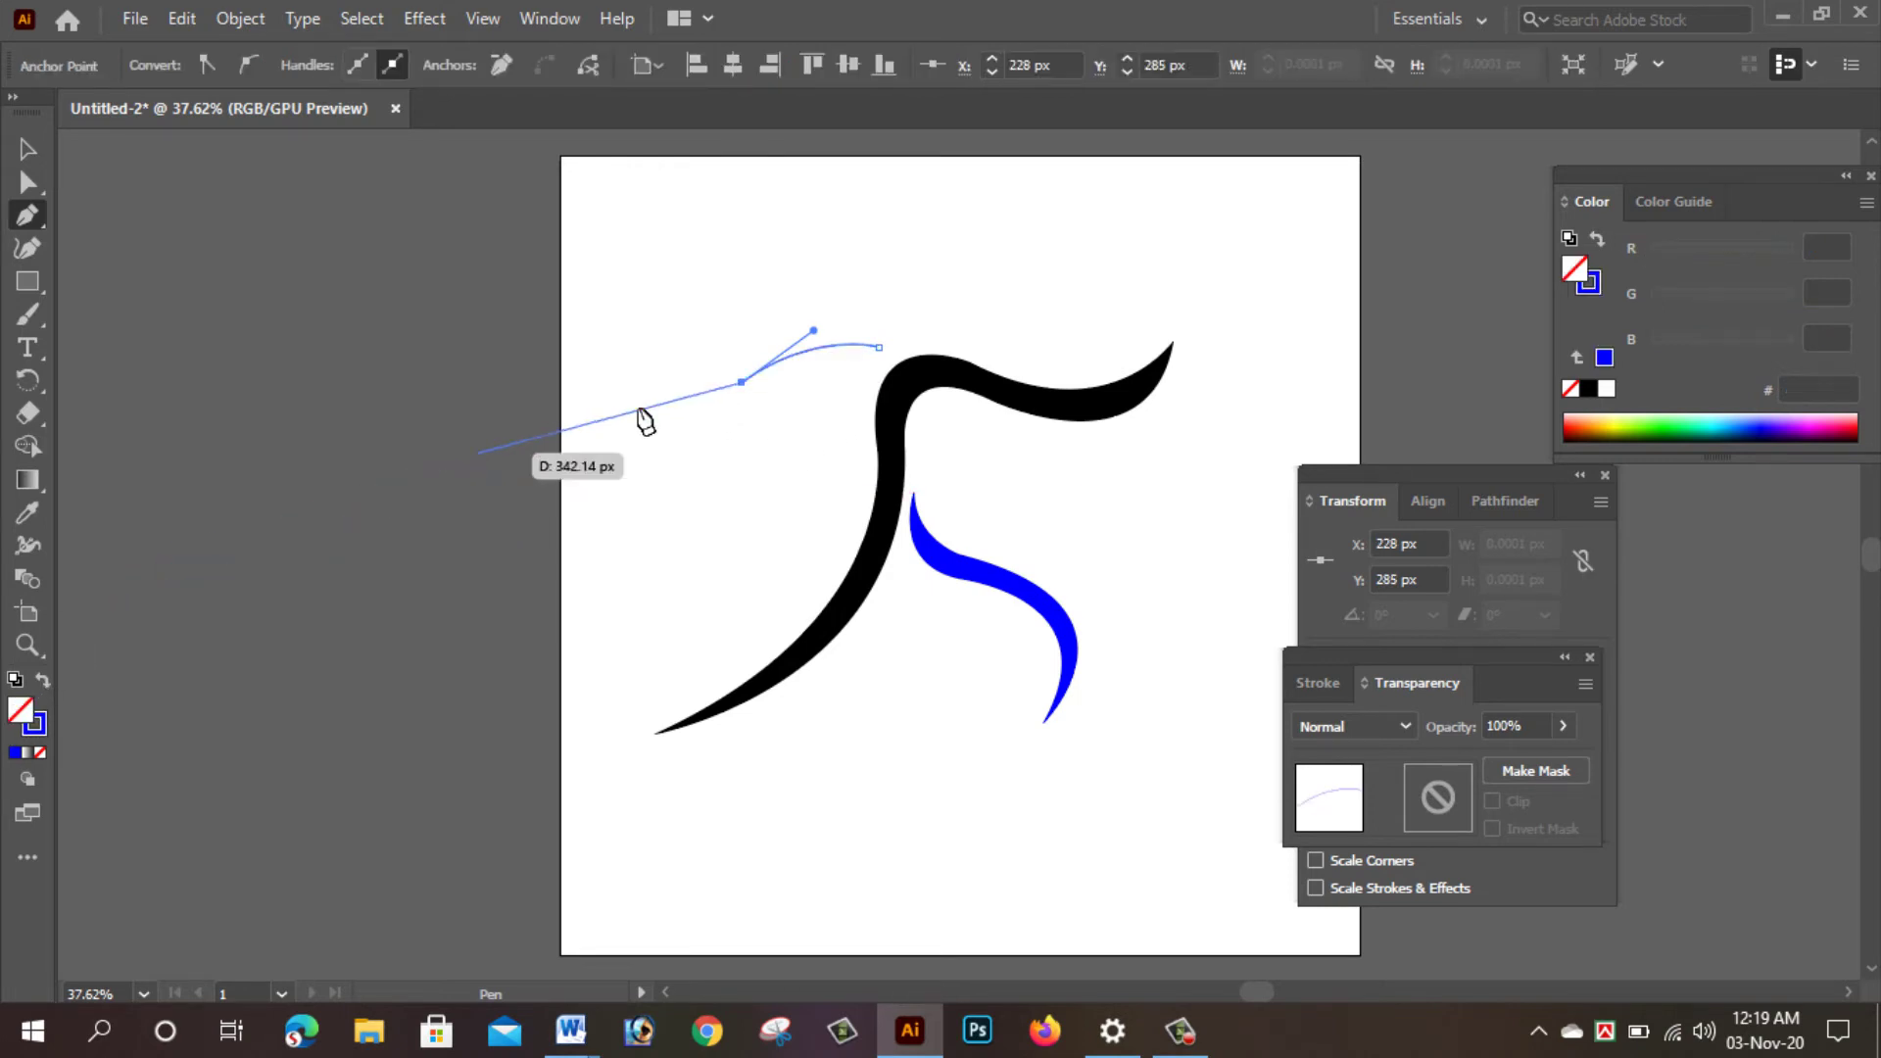
pyautogui.click(598, 392)
pyautogui.moveTo(572, 383)
pyautogui.mouseDown()
pyautogui.moveTo(521, 352)
pyautogui.moveTo(764, 392)
pyautogui.mouseUp()
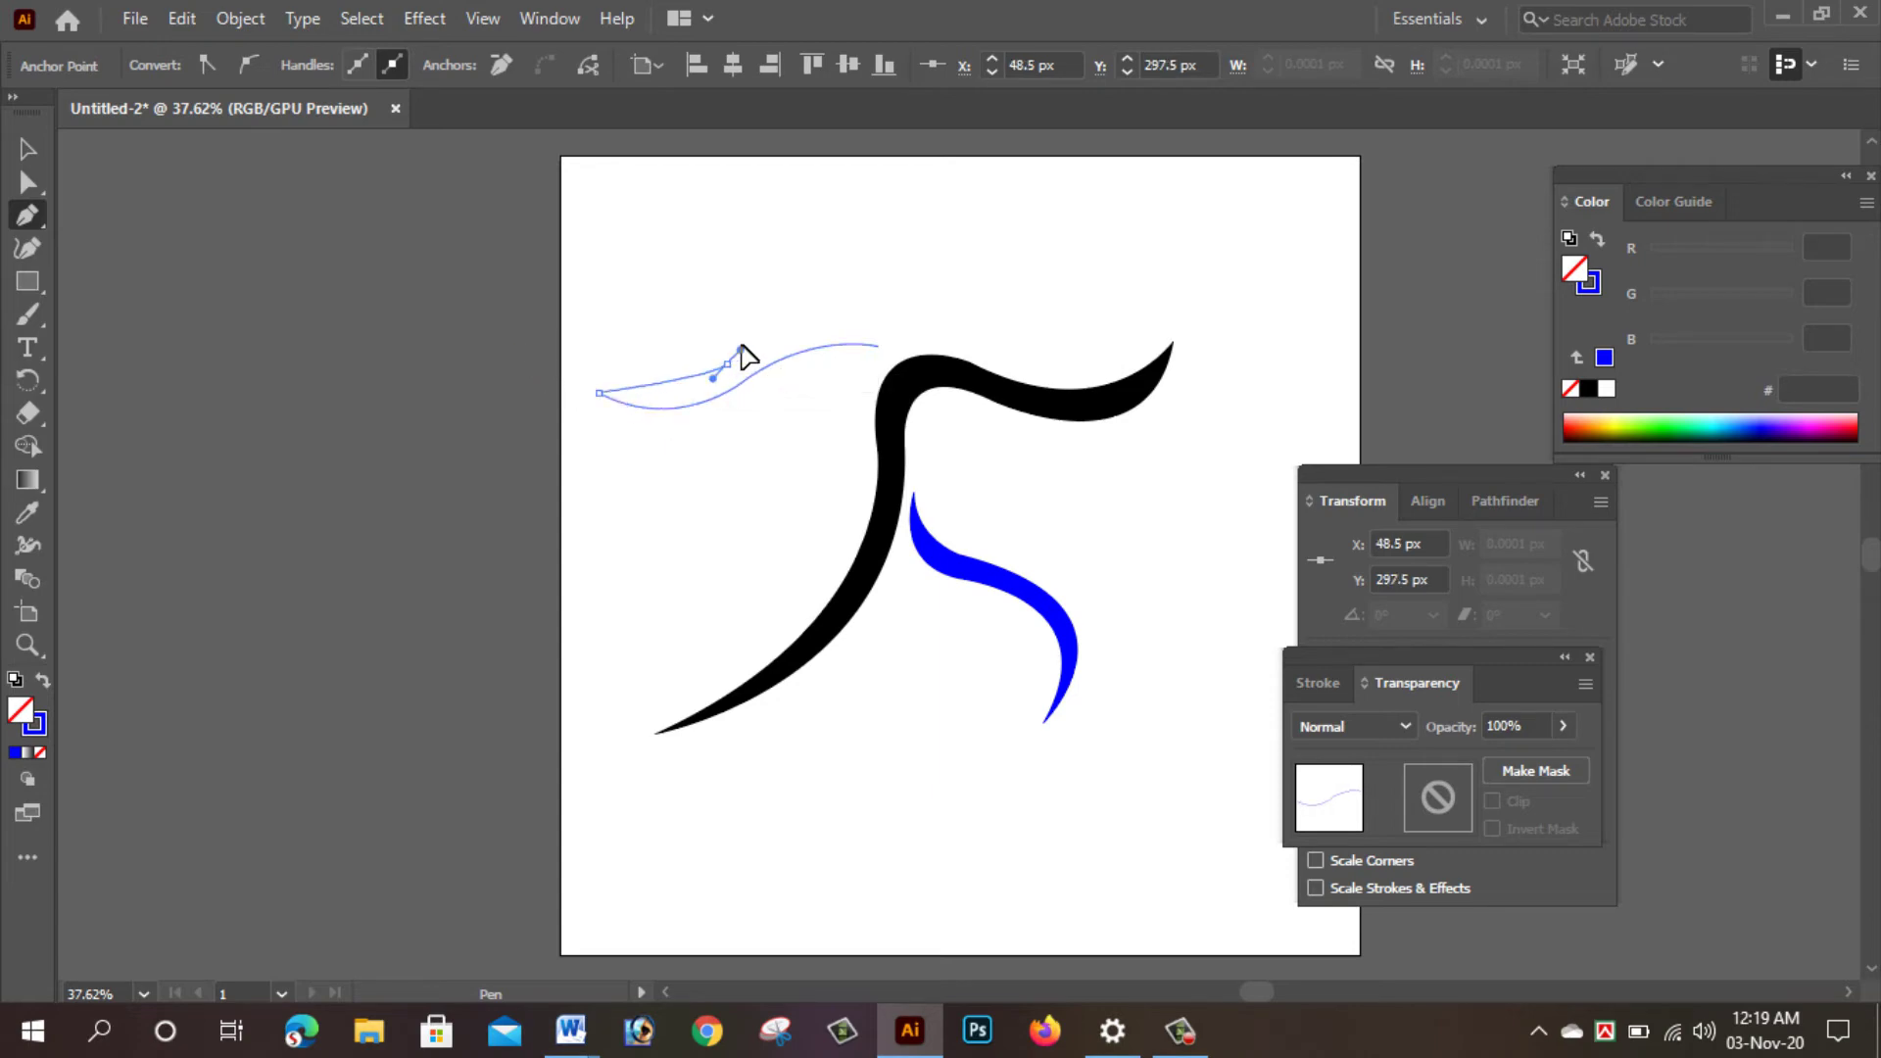
pyautogui.moveTo(727, 363)
pyautogui.mouseDown()
pyautogui.moveTo(774, 329)
pyautogui.moveTo(735, 365)
pyautogui.mouseUp()
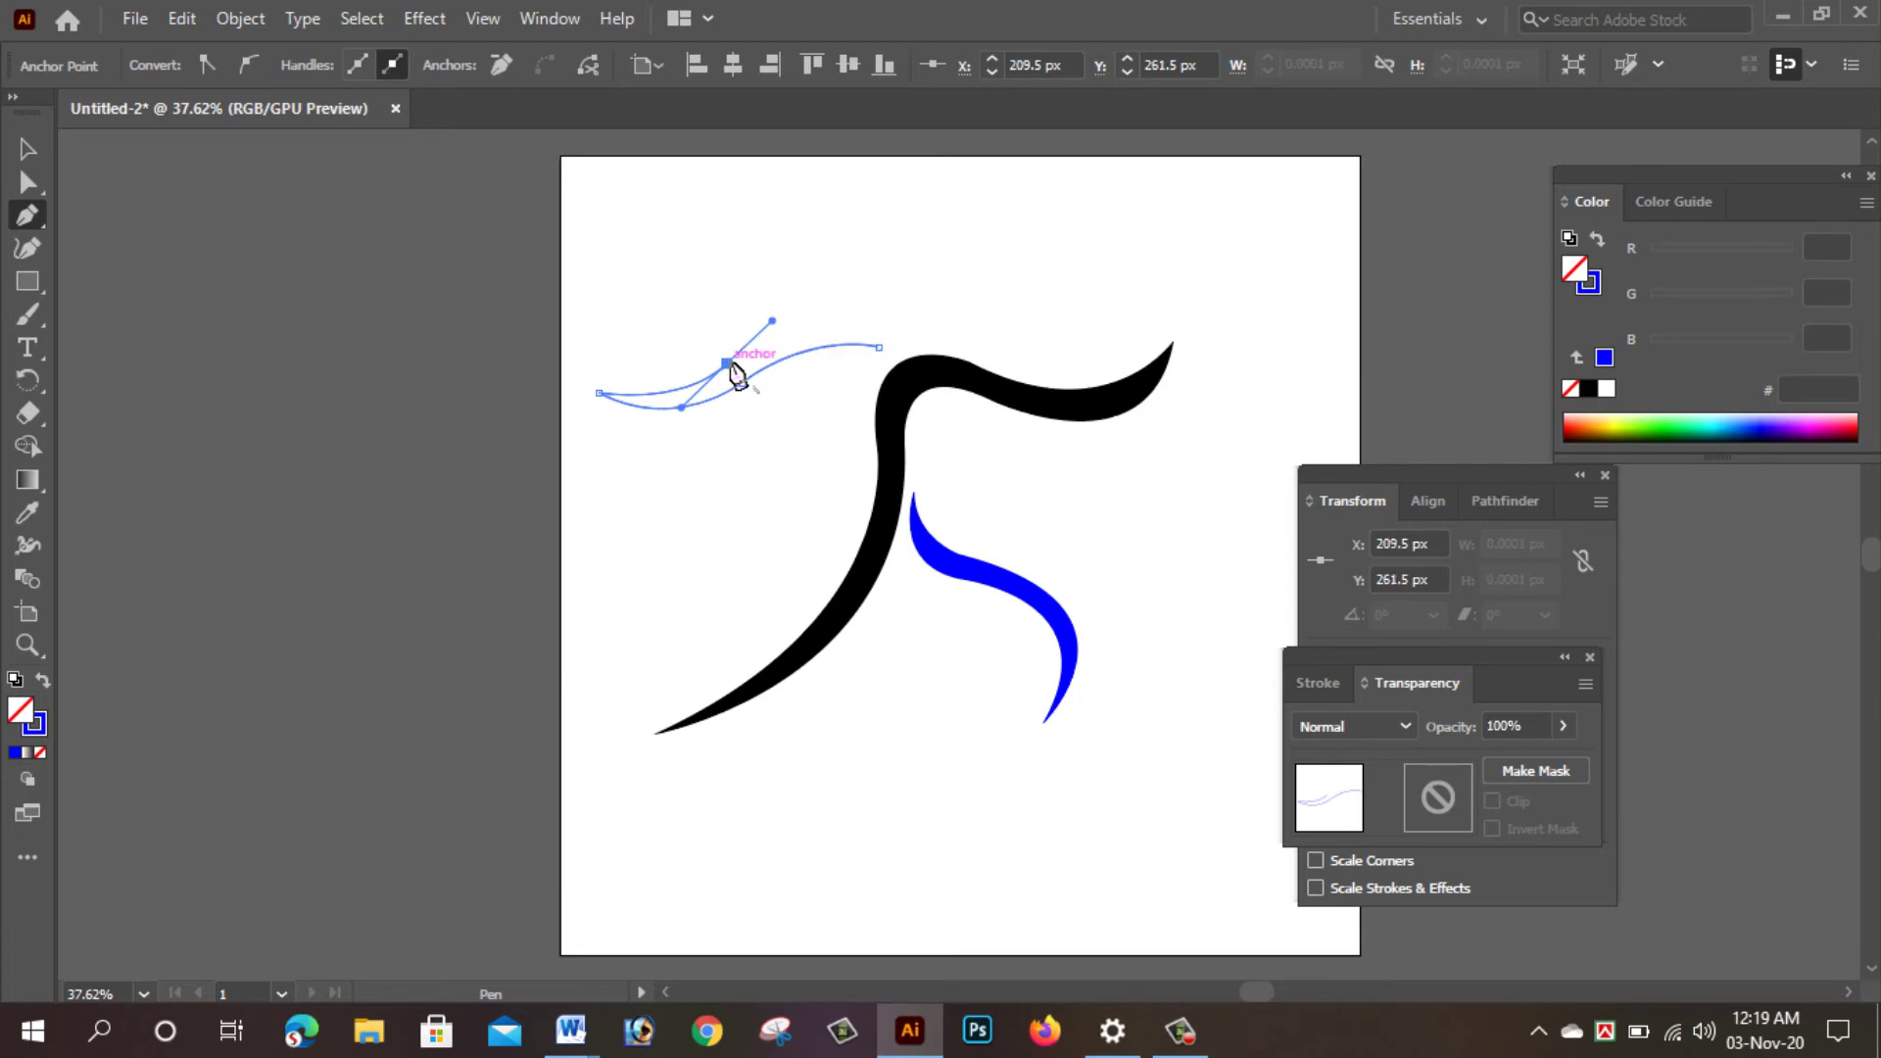
pyautogui.moveTo(879, 349); pyautogui.dragTo(929, 405)
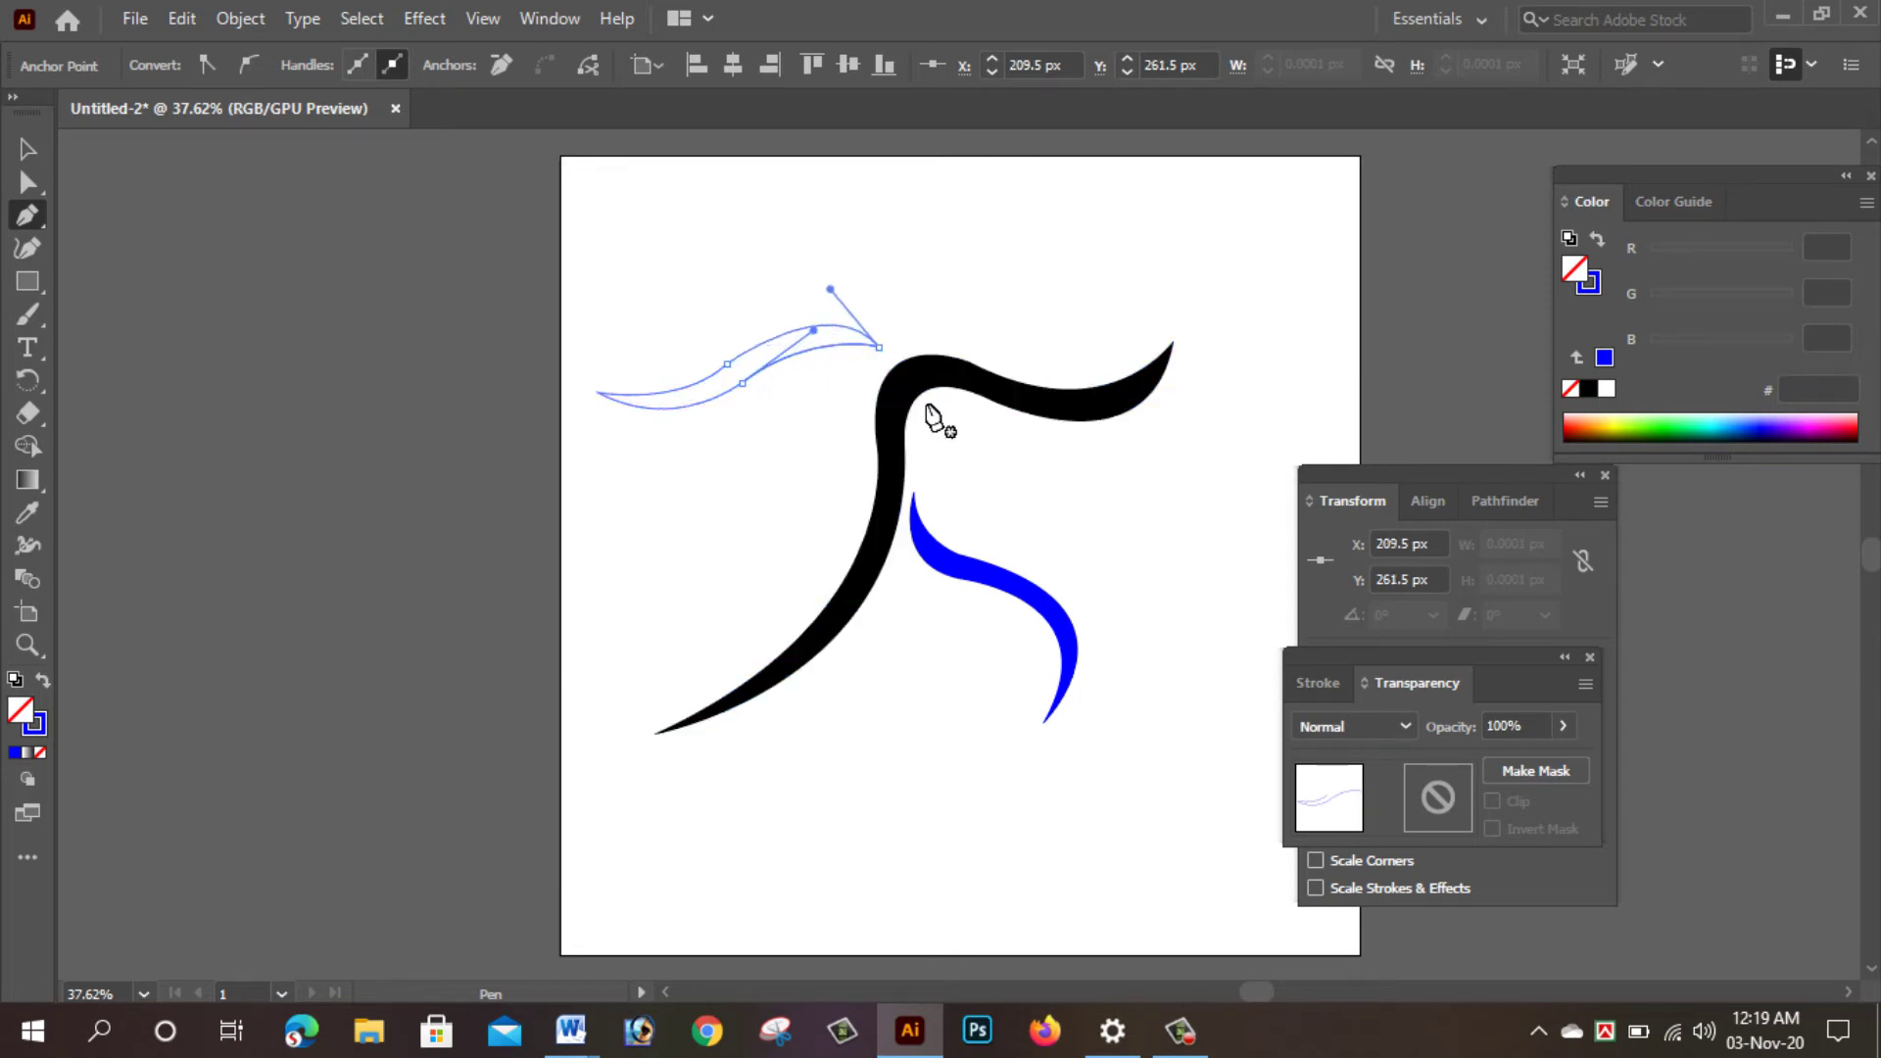
pyautogui.press('v')
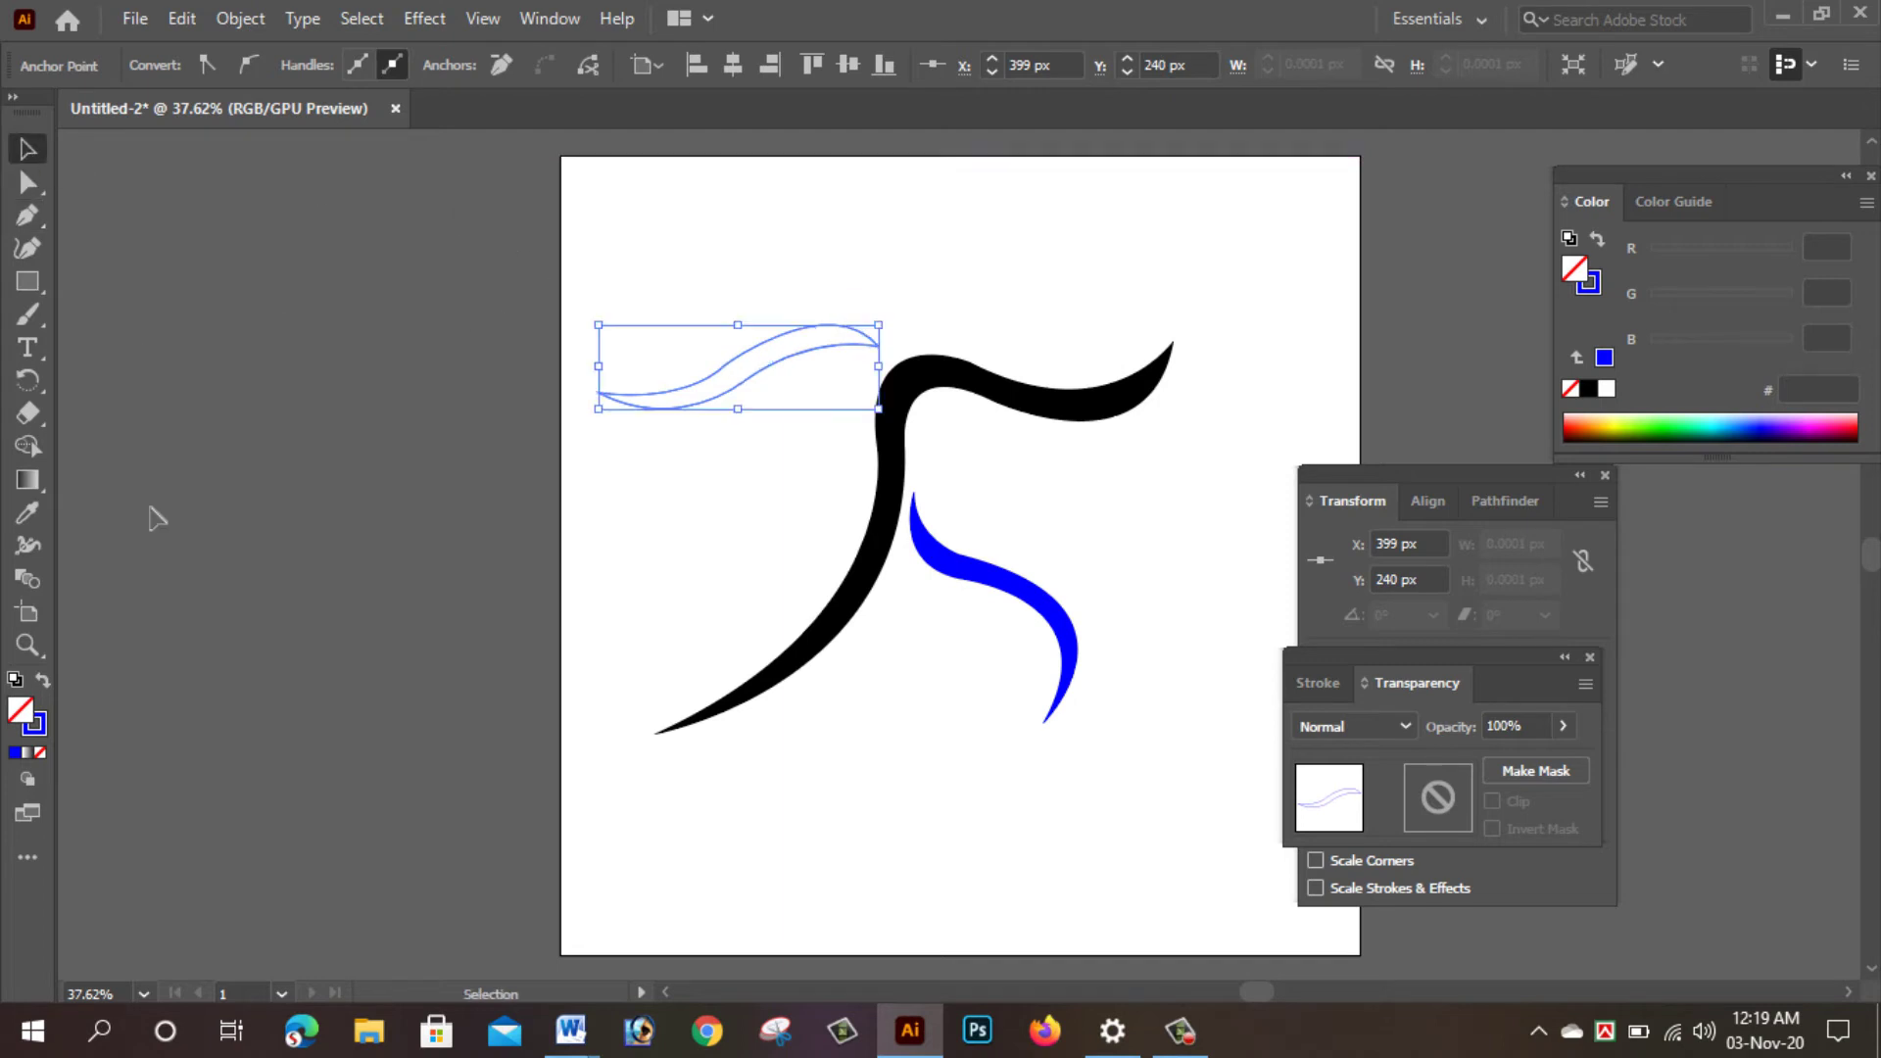
pyautogui.click(43, 683)
pyautogui.click(306, 516)
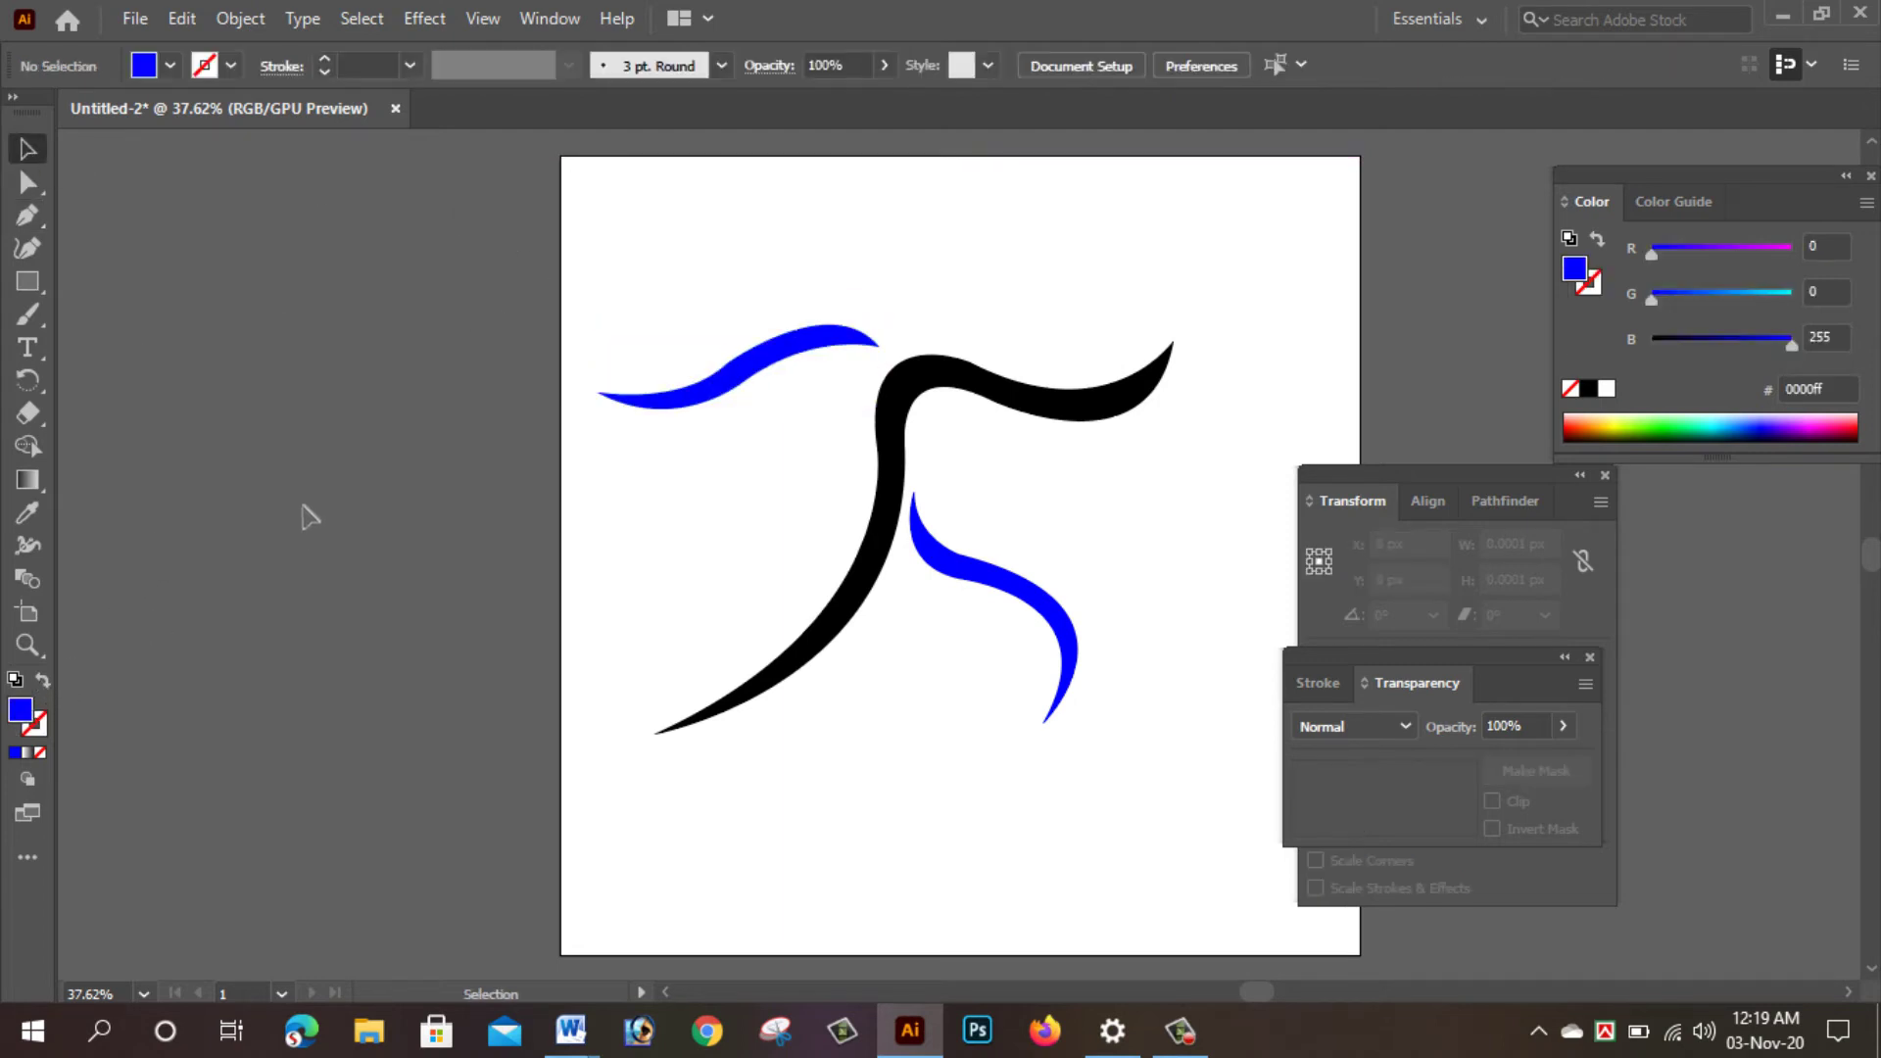
# Draw a blue circle head with the Ellipse tool and move it just above the body.
pyautogui.click(39, 289)
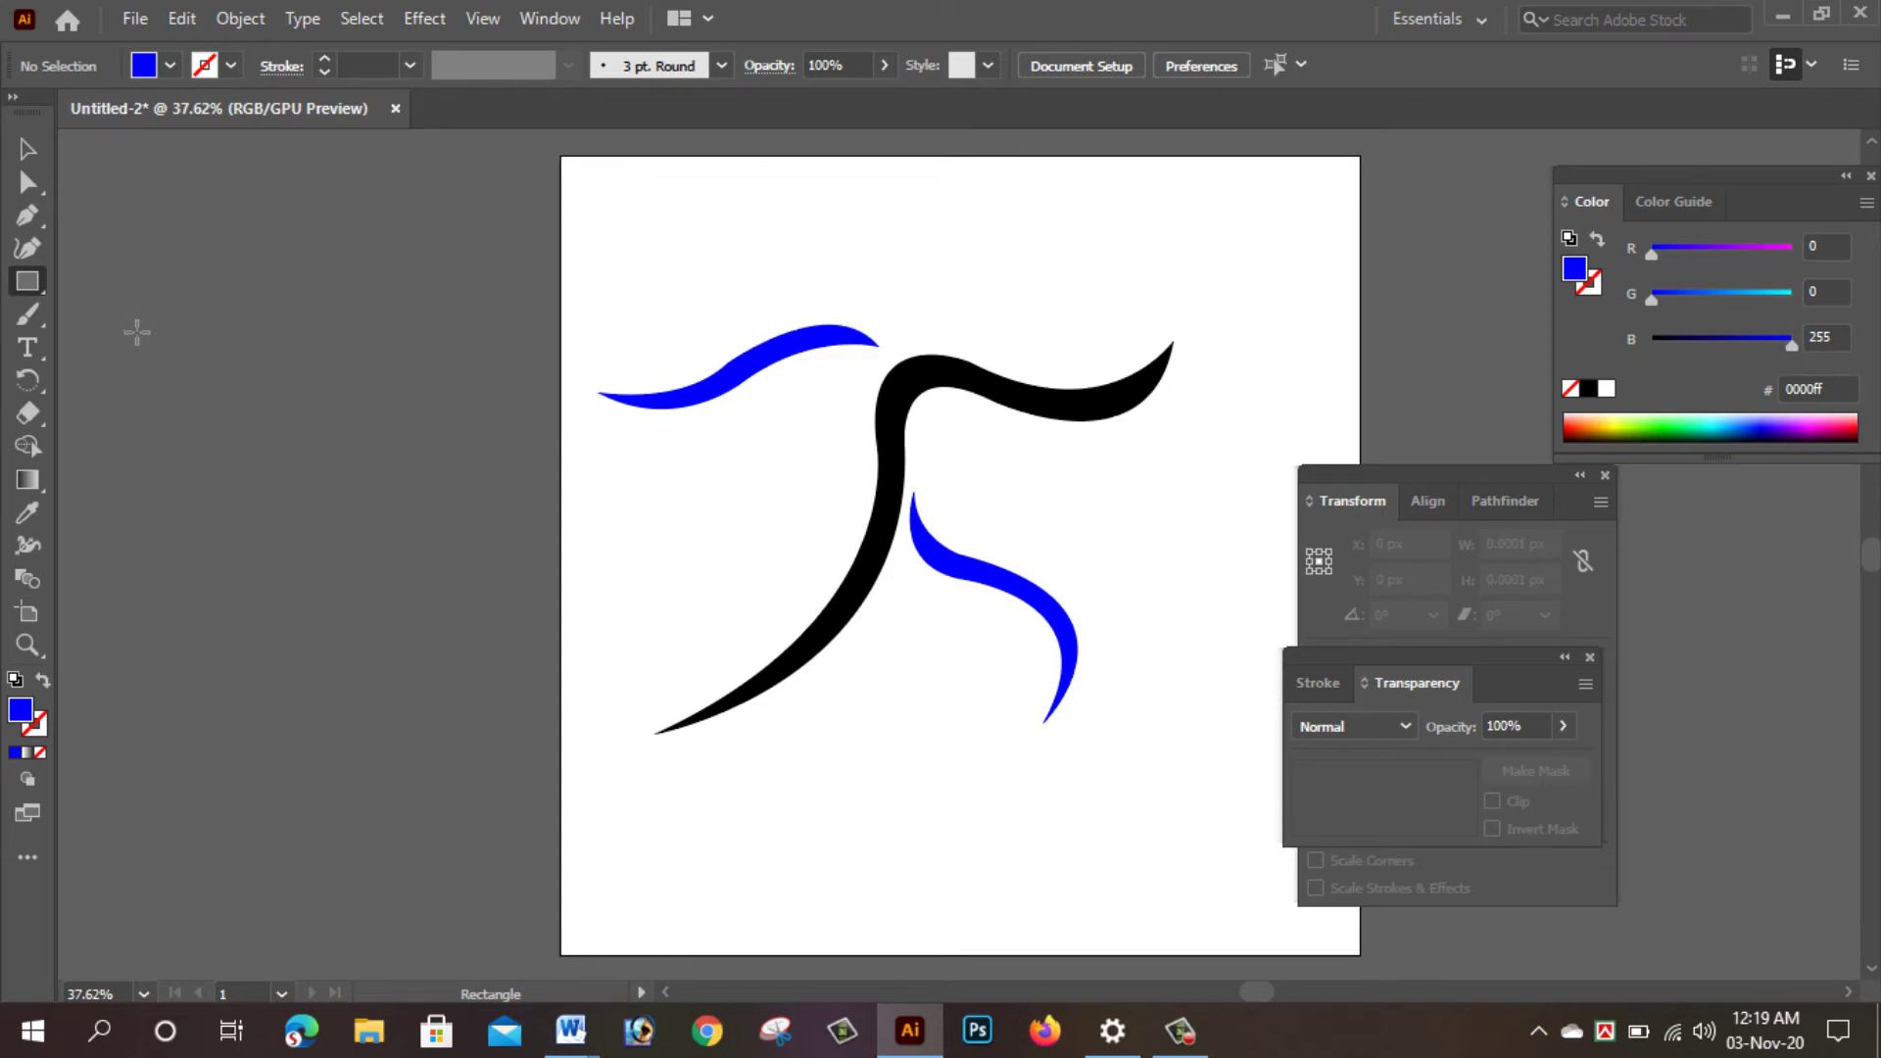
pyautogui.rightClick(28, 283)
pyautogui.click(131, 323)
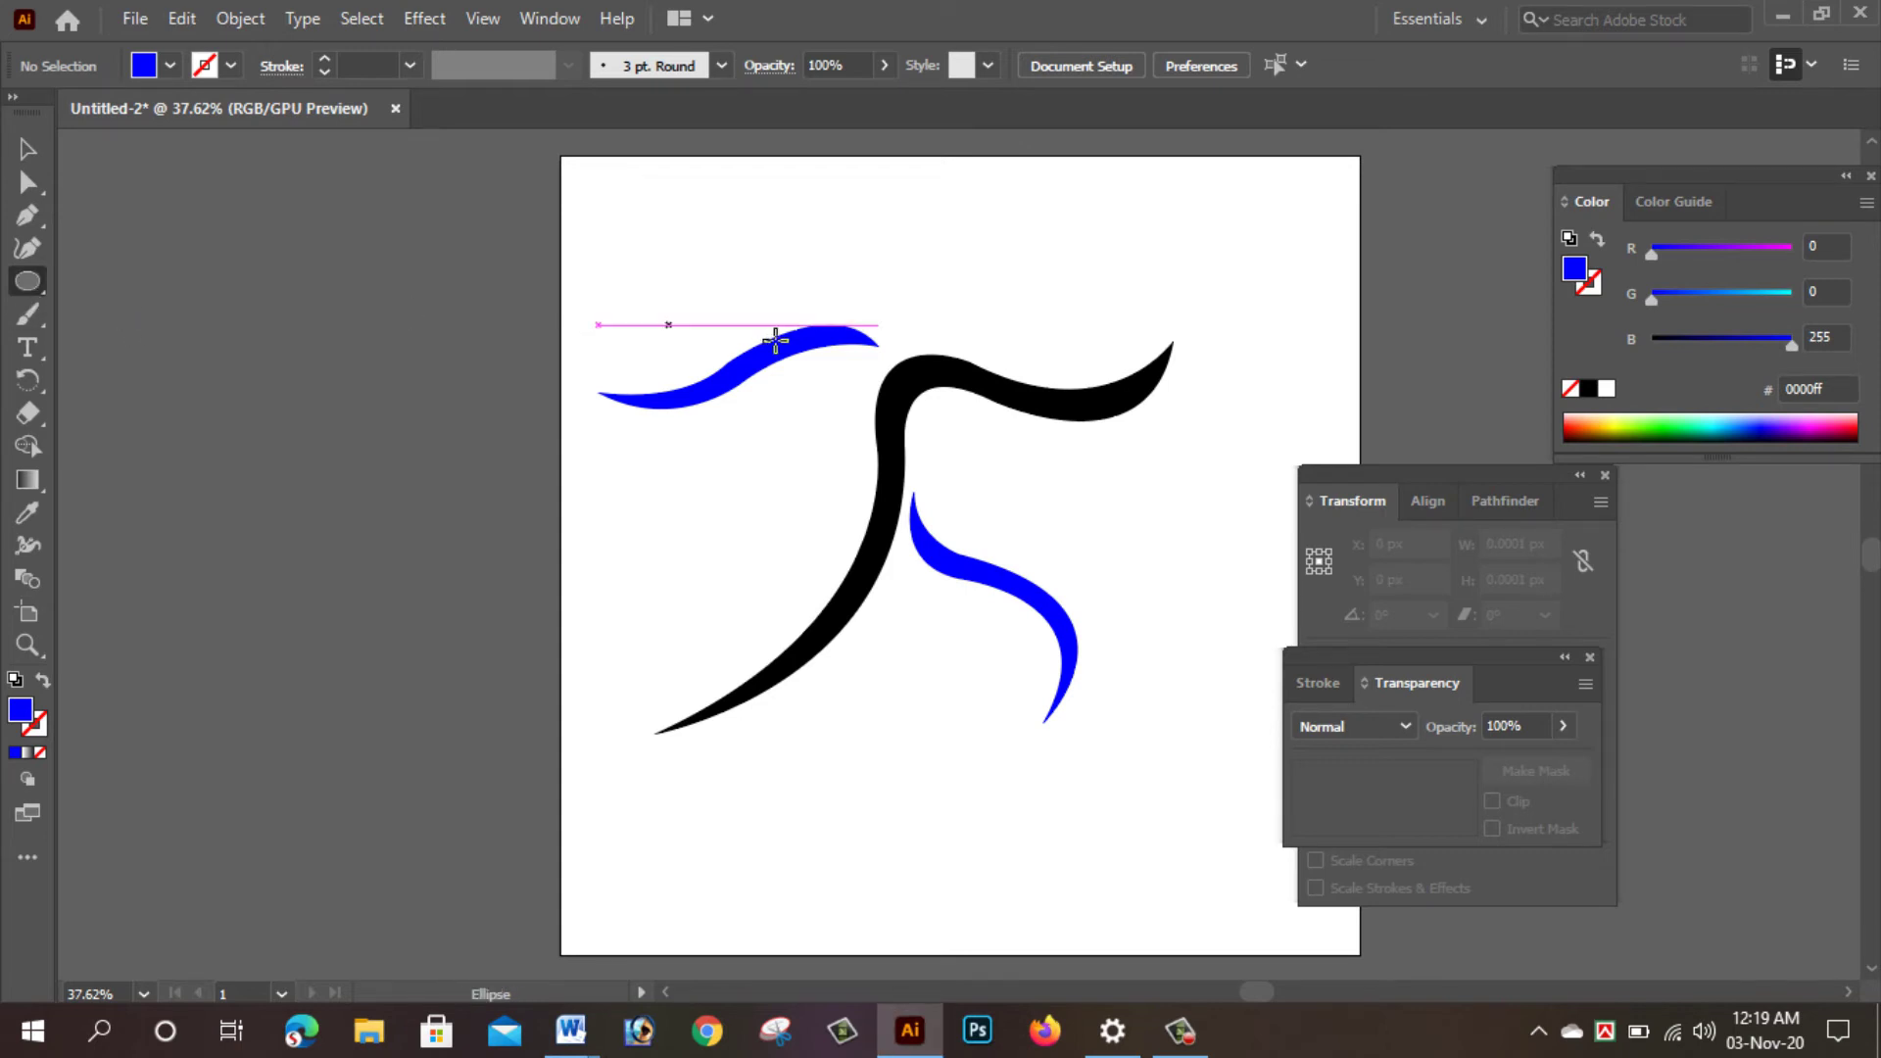
pyautogui.moveTo(944, 286); pyautogui.dragTo(978, 345)
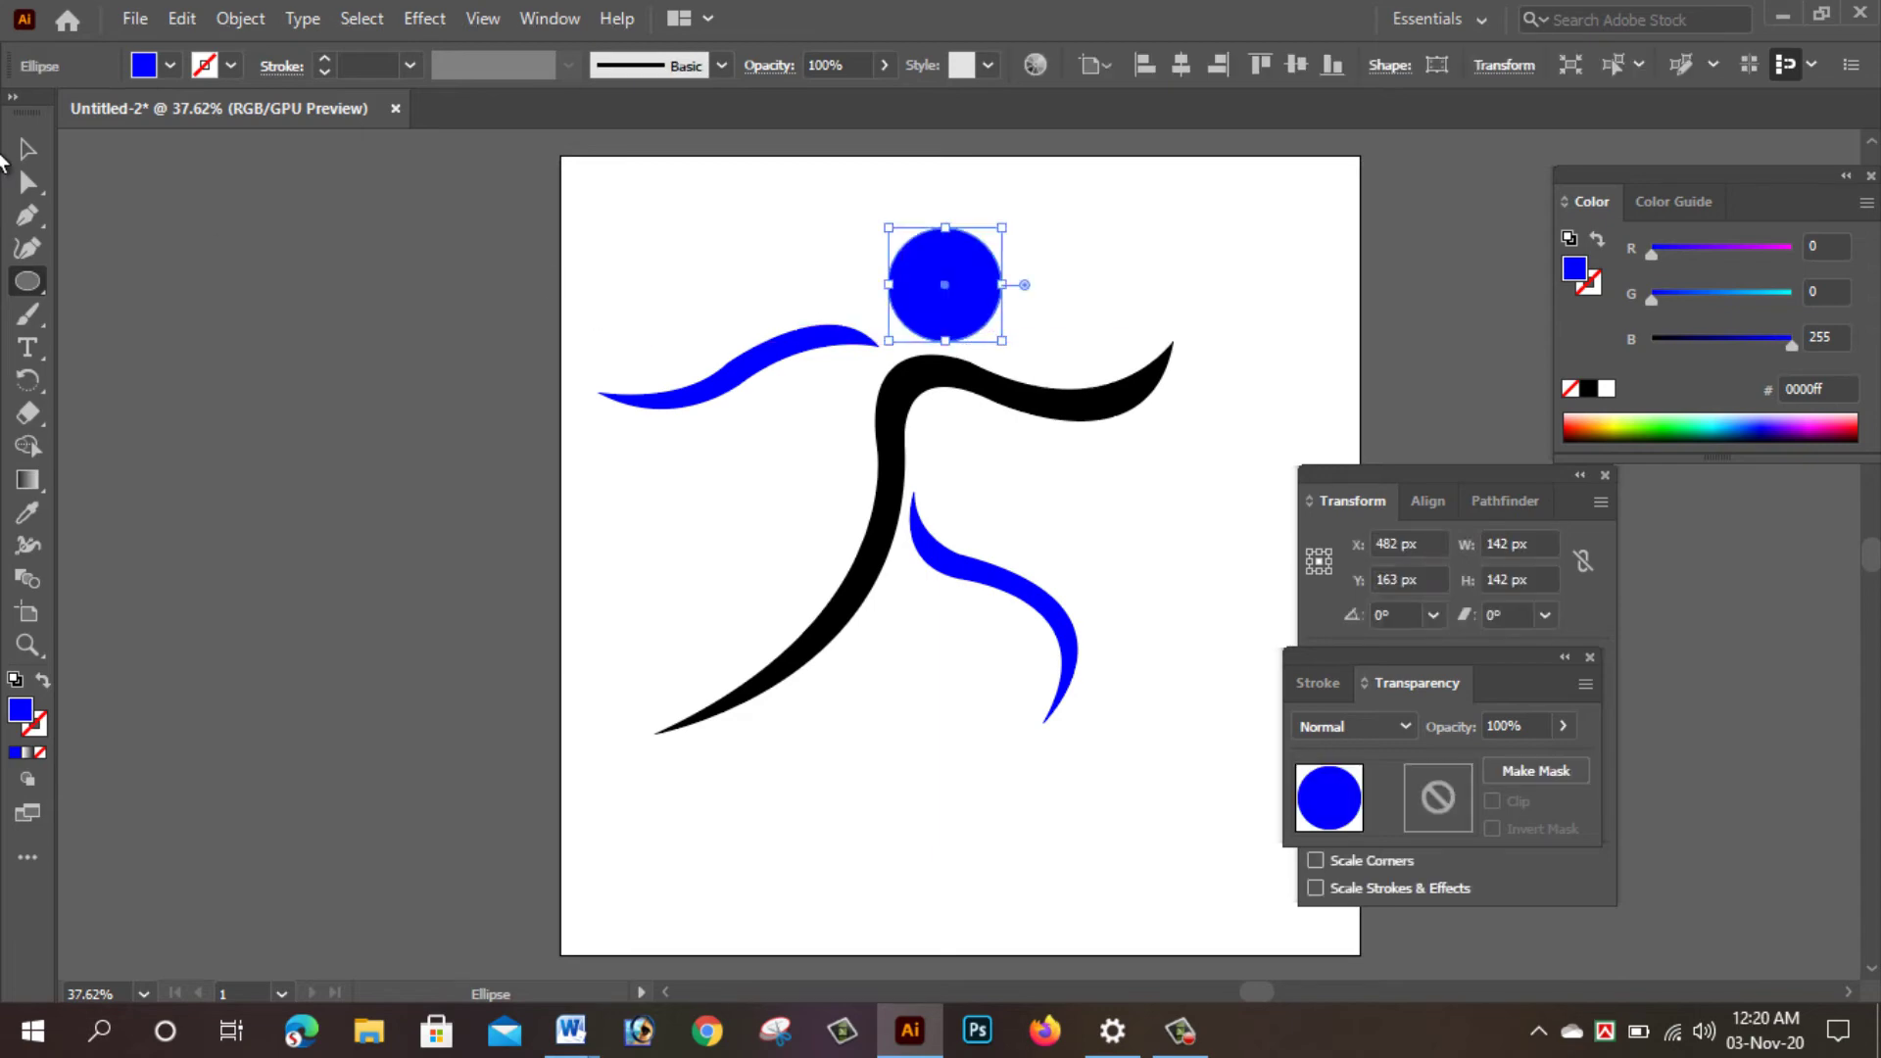
pyautogui.click(29, 149)
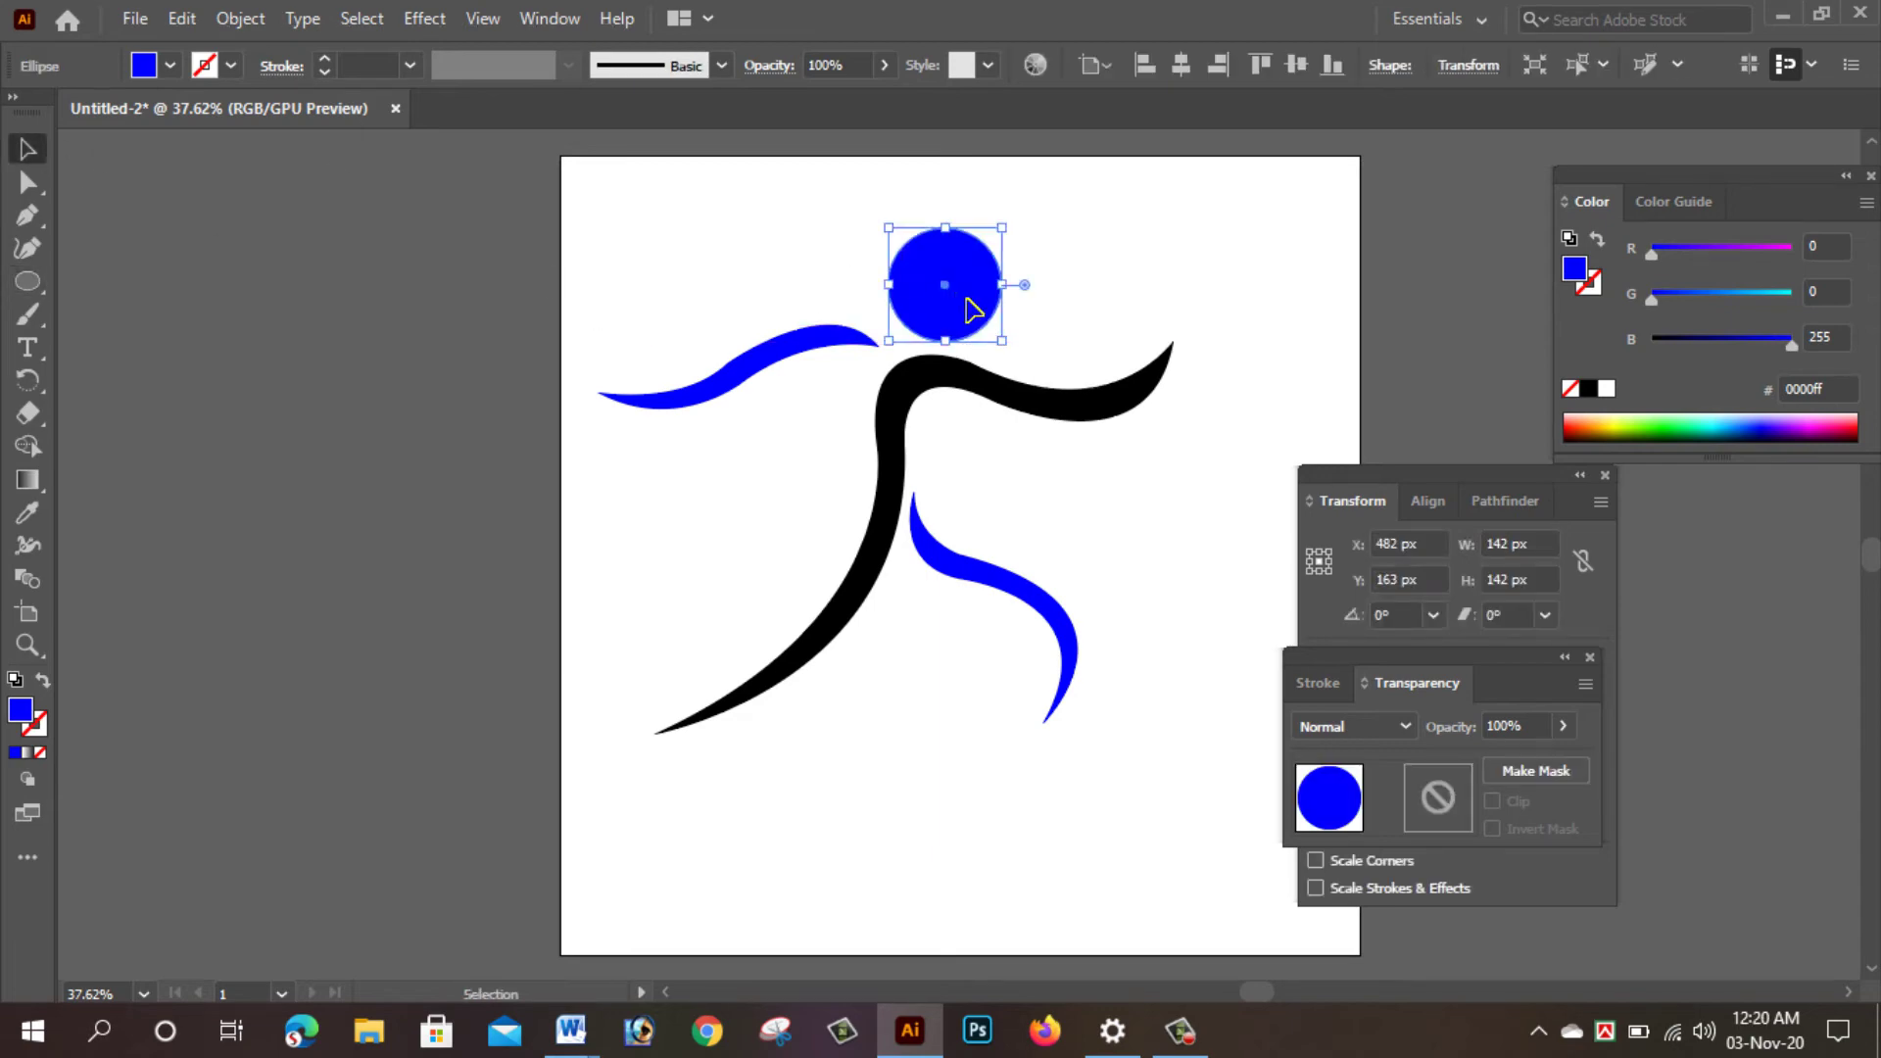
pyautogui.moveTo(977, 309); pyautogui.dragTo(1001, 316)
pyautogui.click(1152, 271)
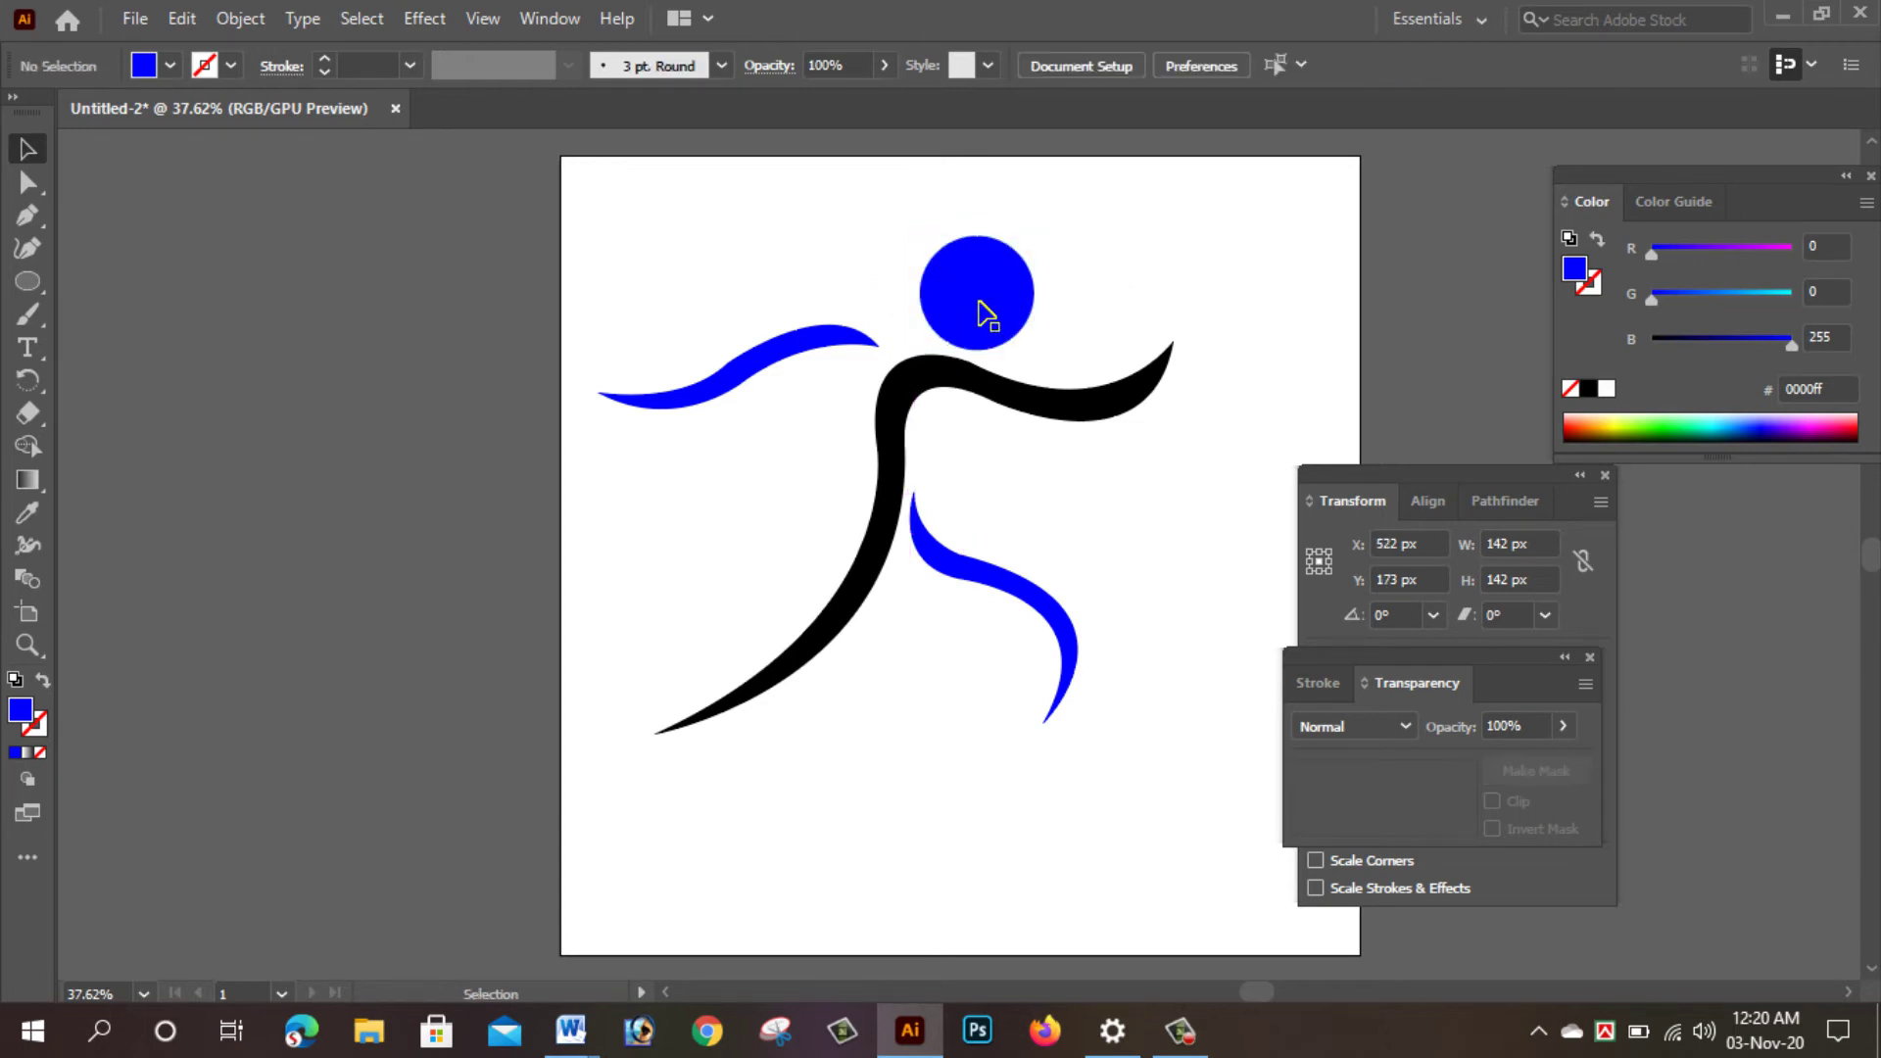
# Nudge the blue left arm slightly right toward the body.
pyautogui.click(818, 343)
pyautogui.moveTo(818, 343); pyautogui.dragTo(848, 336)
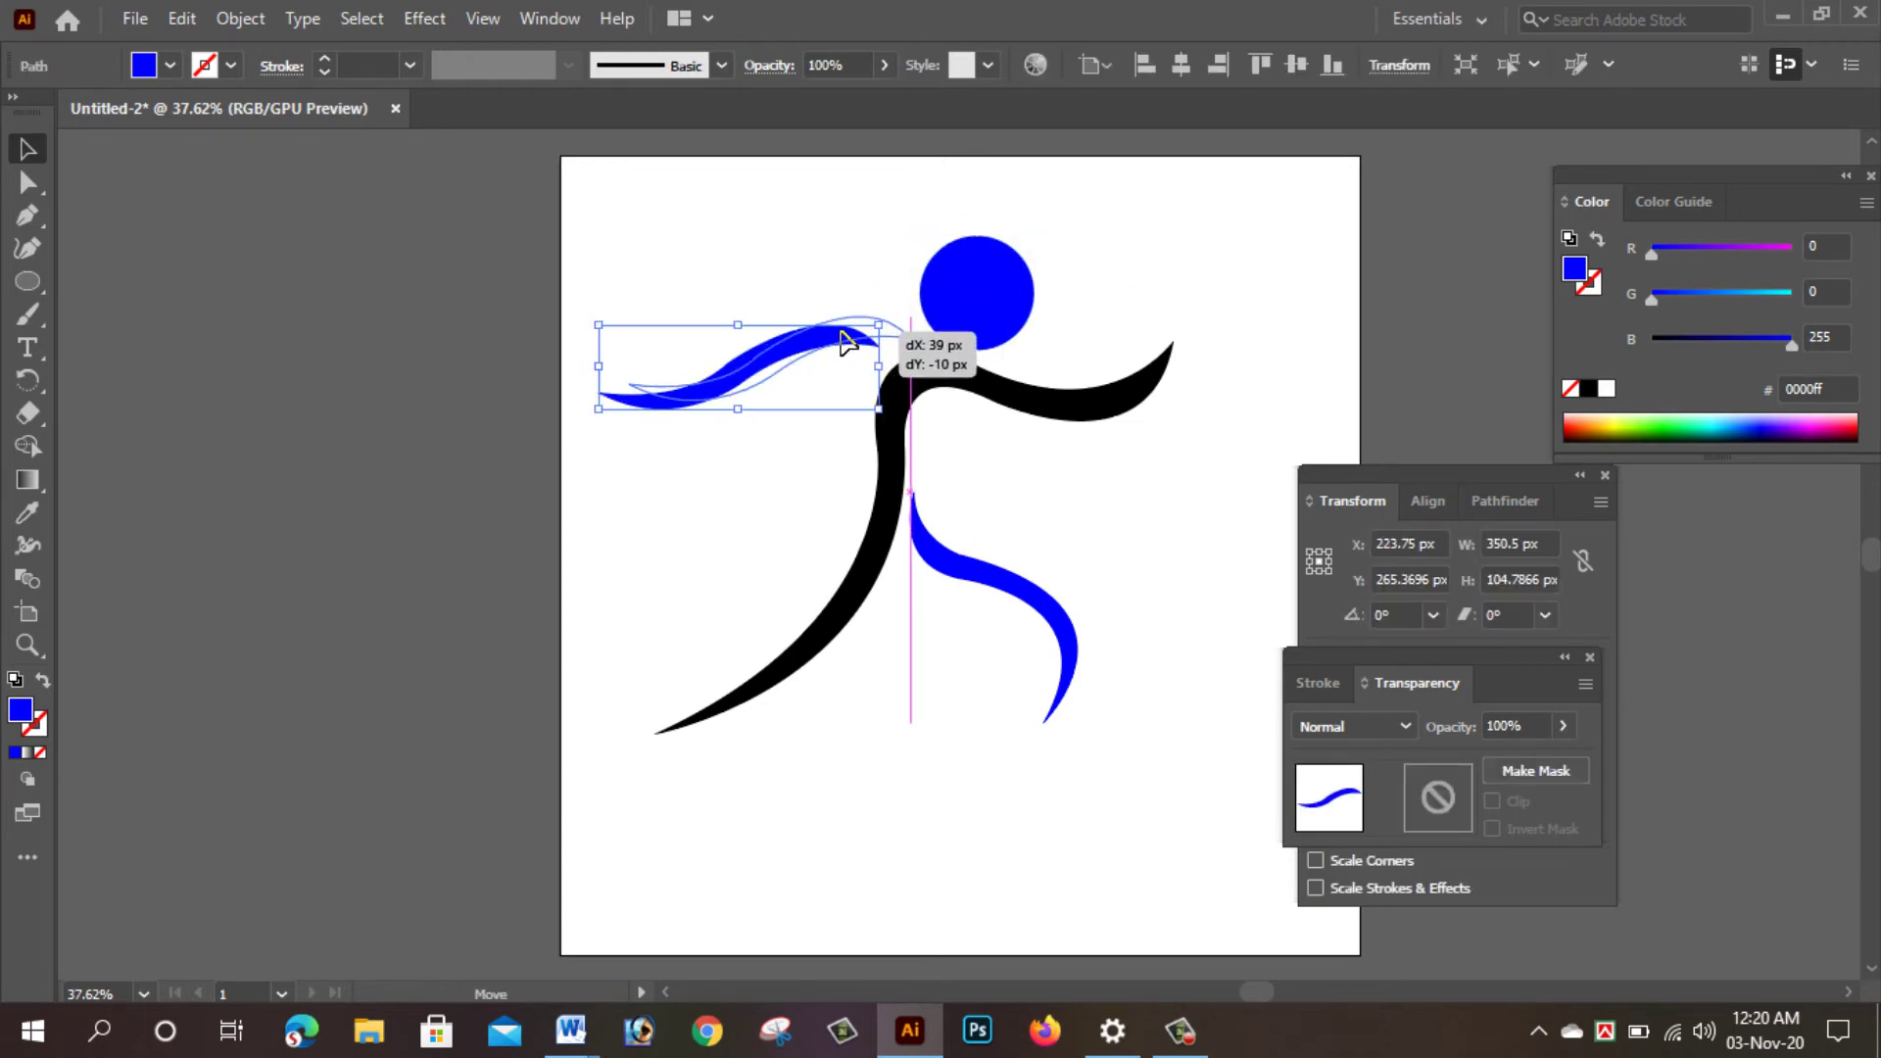
pyautogui.click(1215, 251)
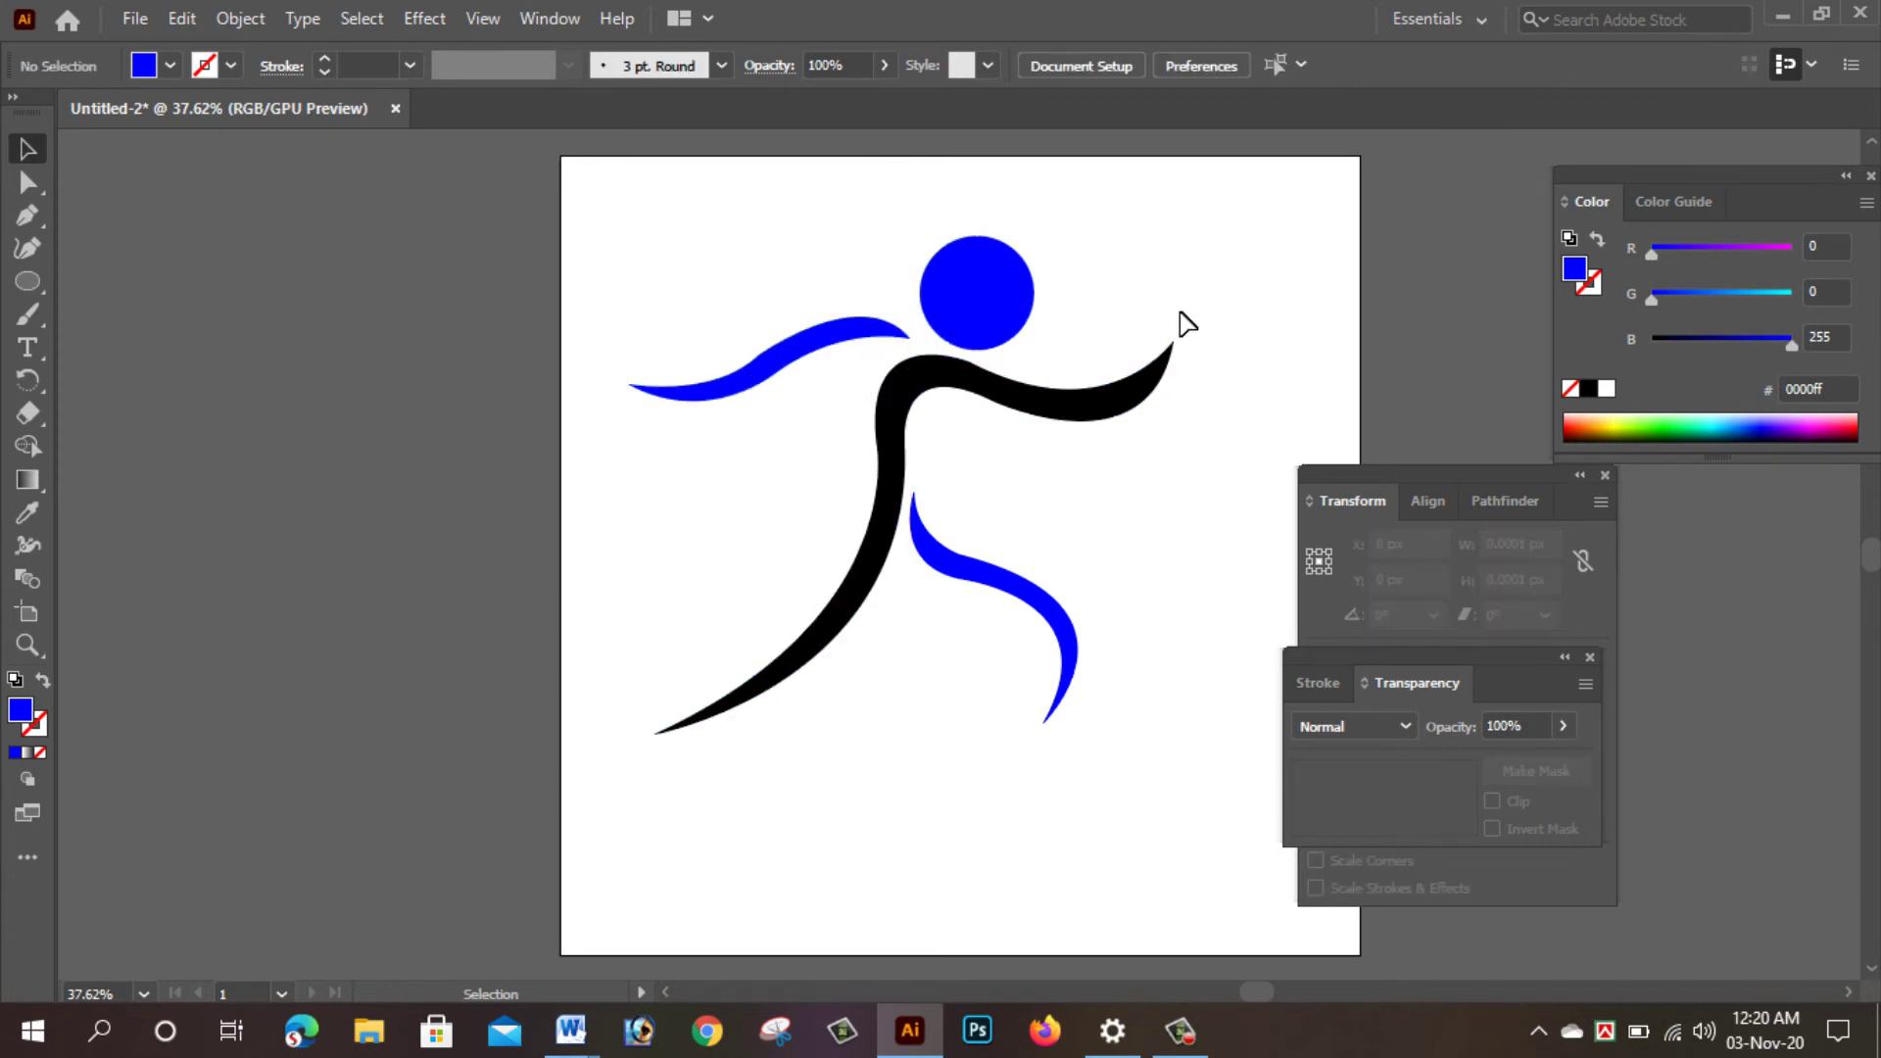
pyautogui.click(1060, 418)
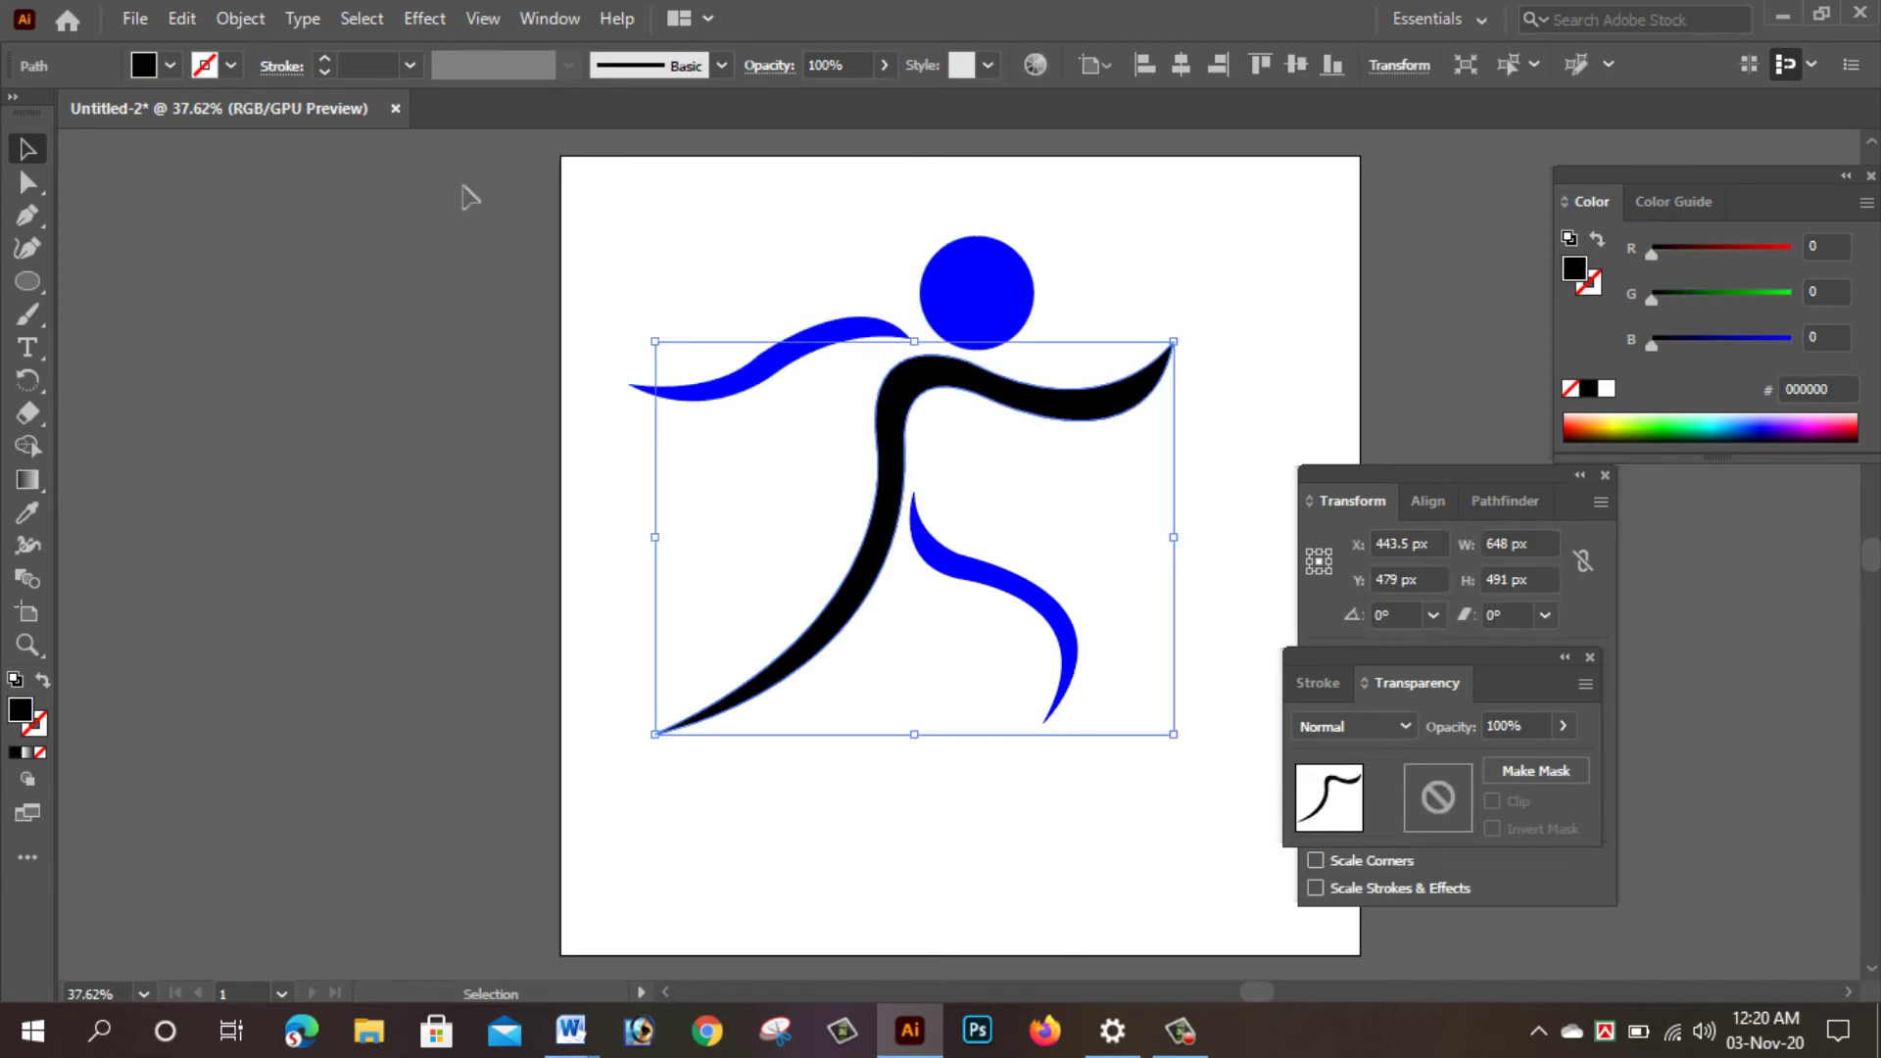
# Fill the body with blue and the head circle with orange.
pyautogui.click(168, 66)
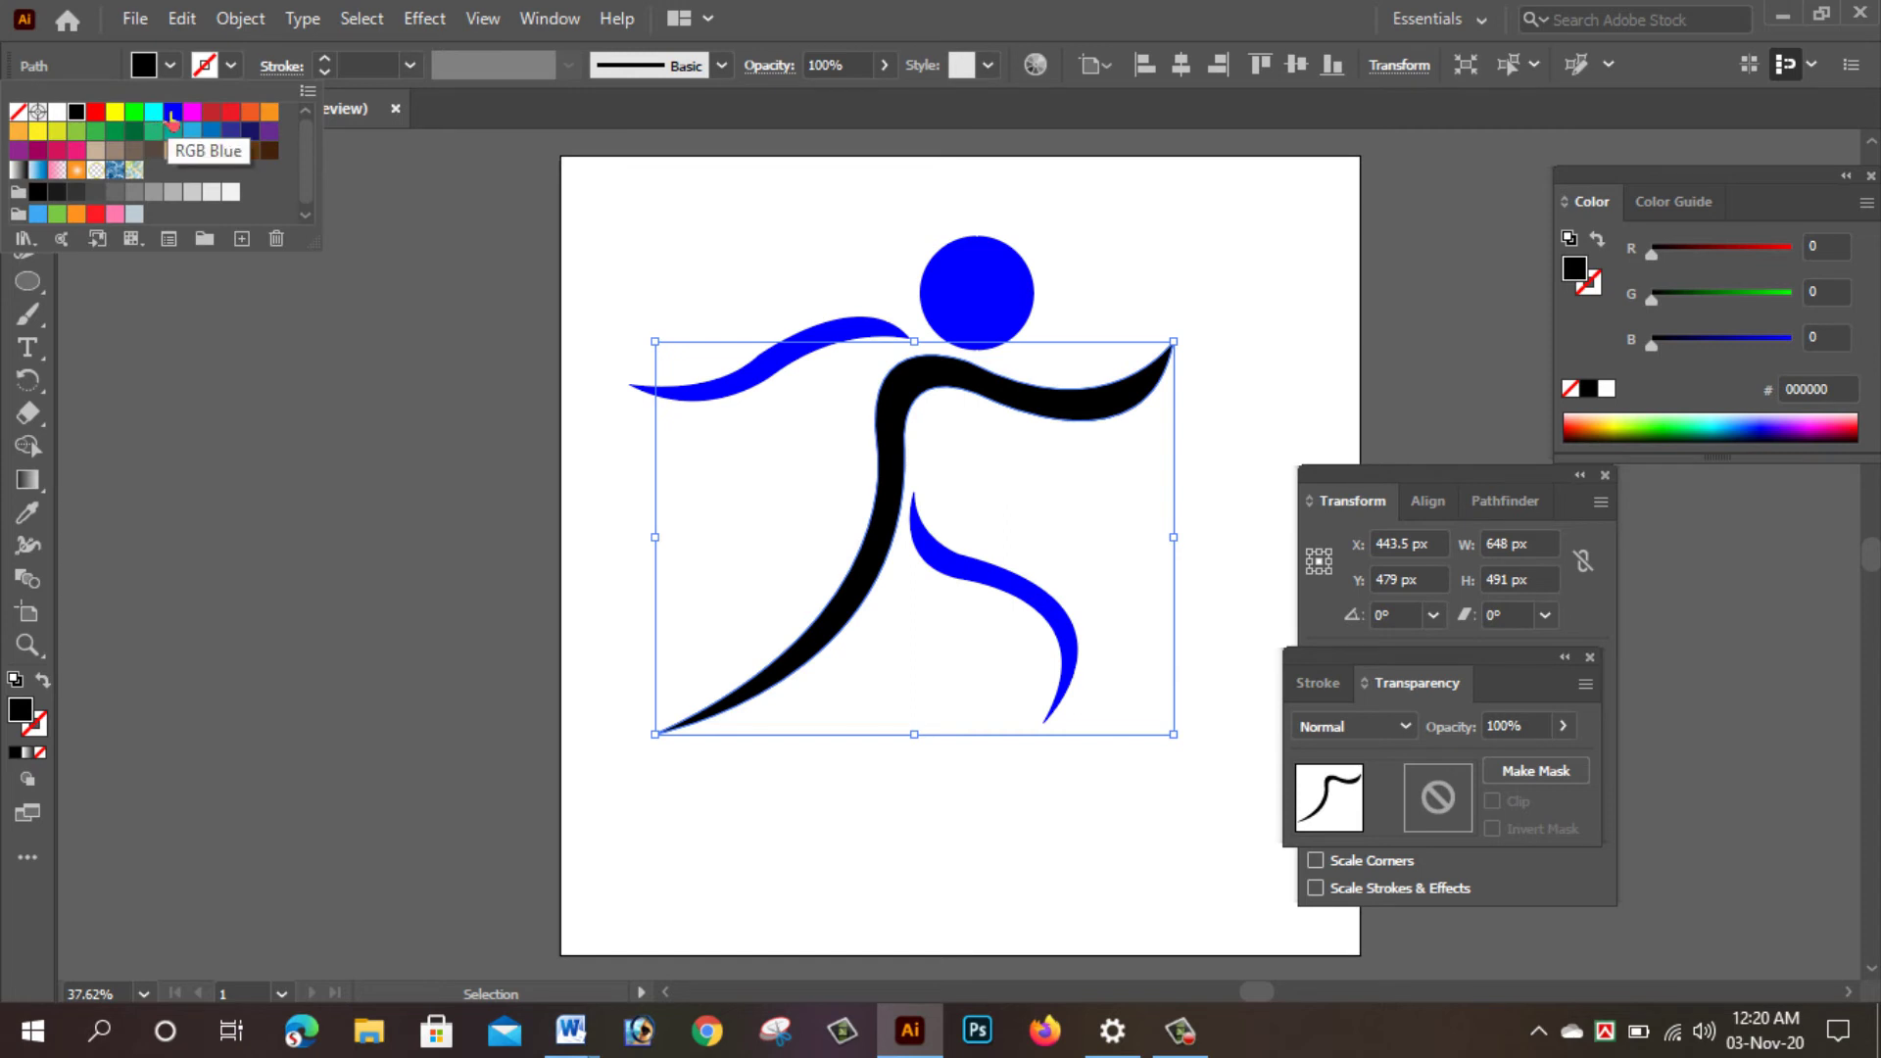
pyautogui.click(172, 111)
pyautogui.click(761, 214)
pyautogui.click(978, 294)
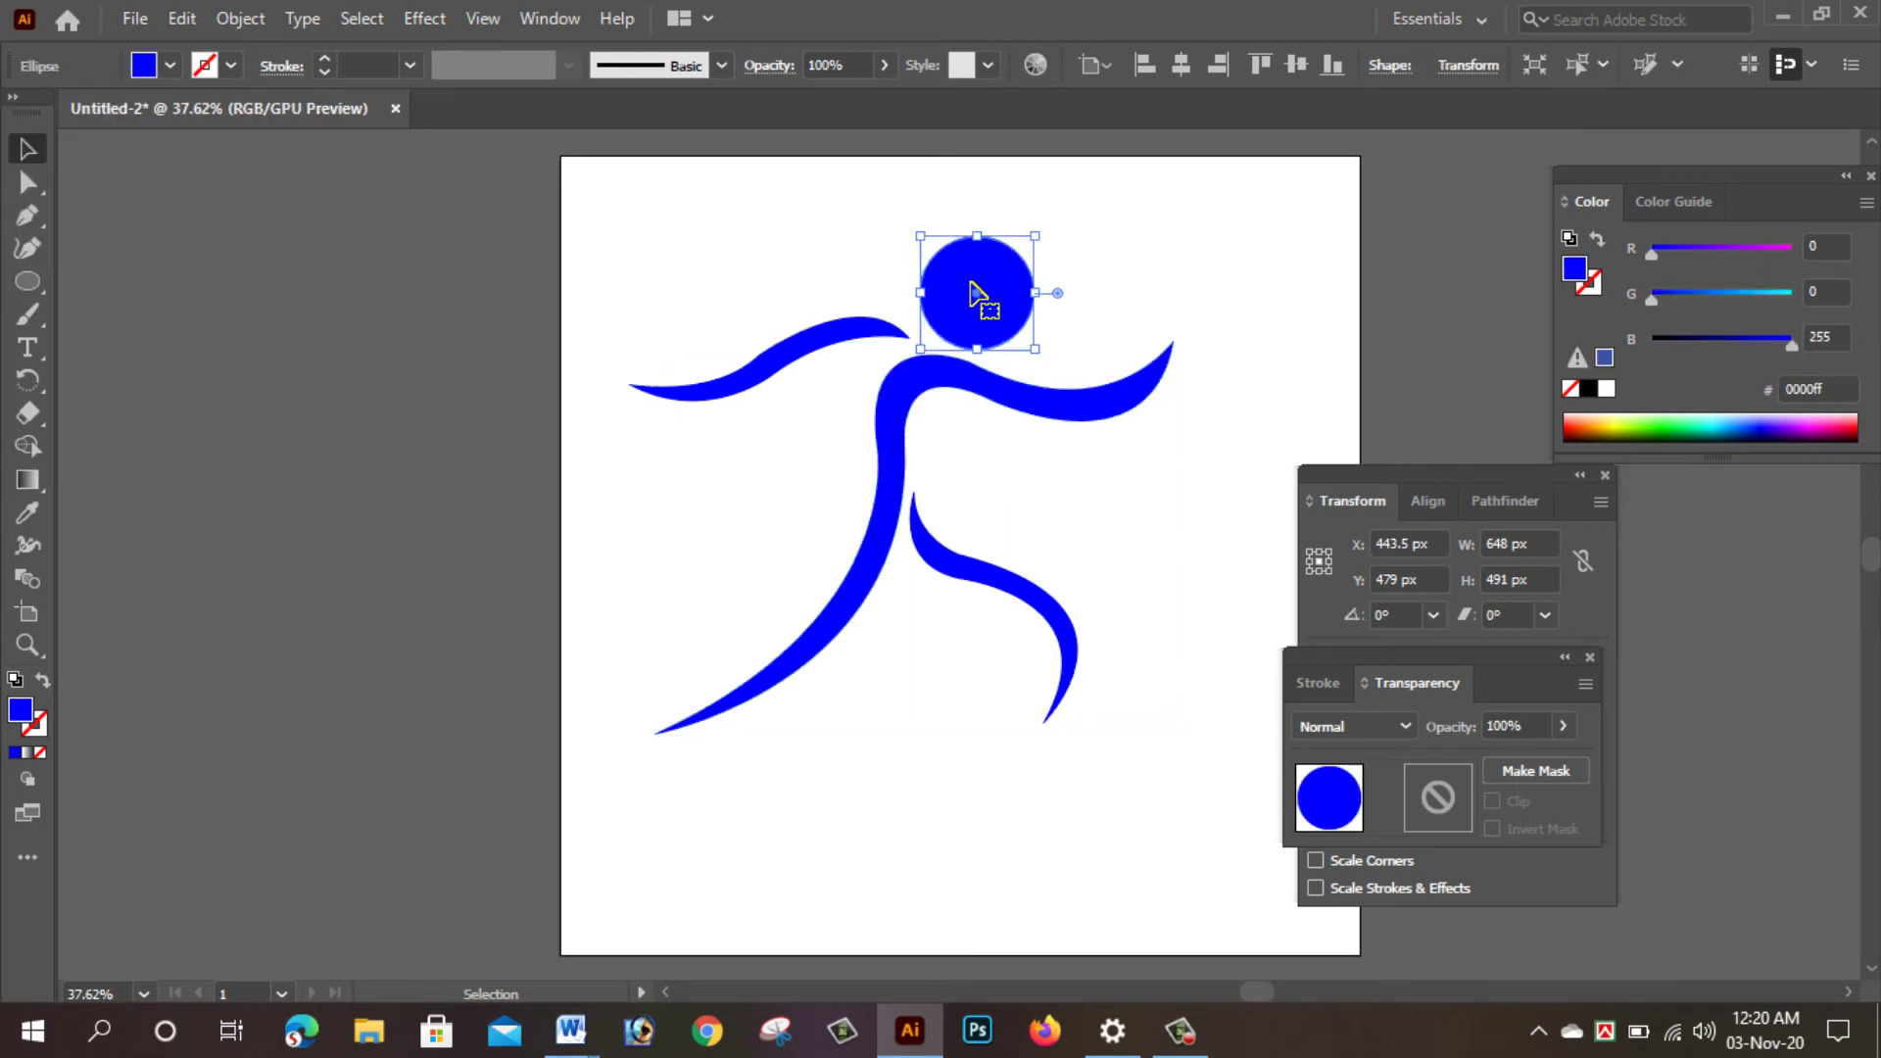
pyautogui.click(169, 66)
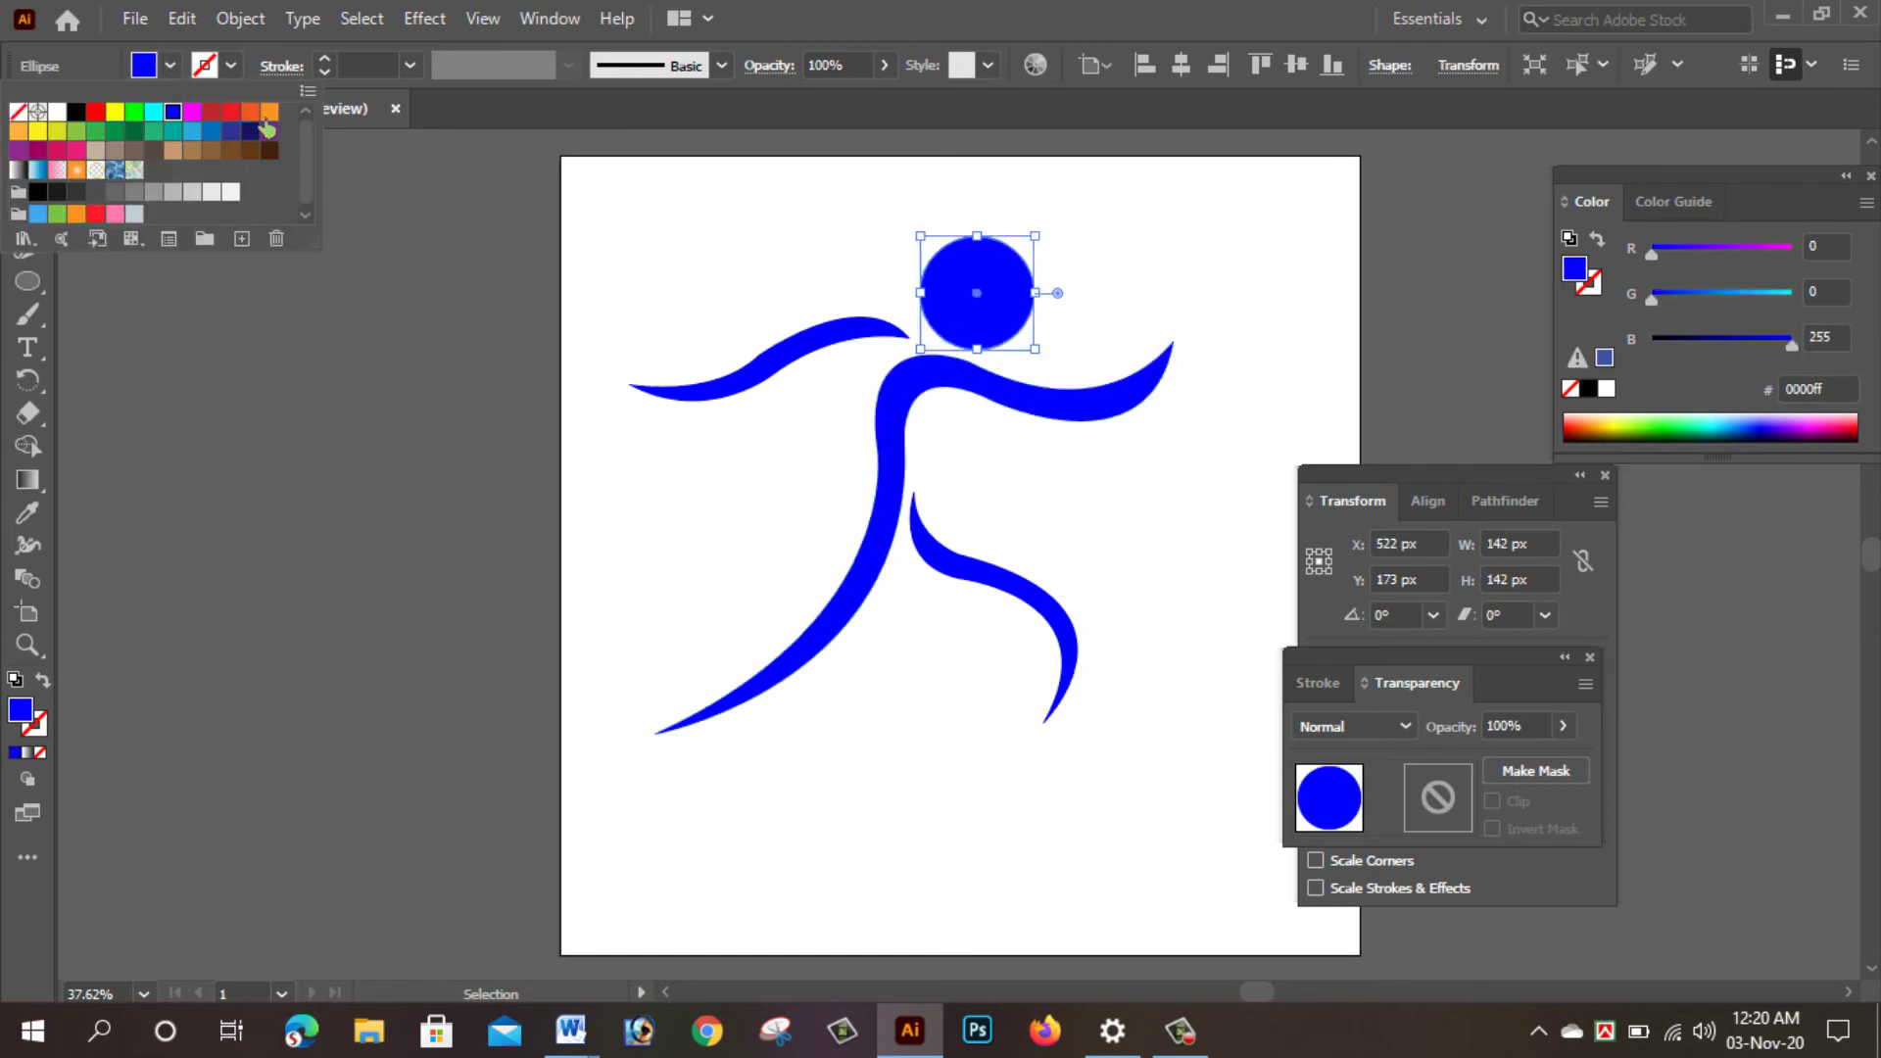
pyautogui.click(270, 112)
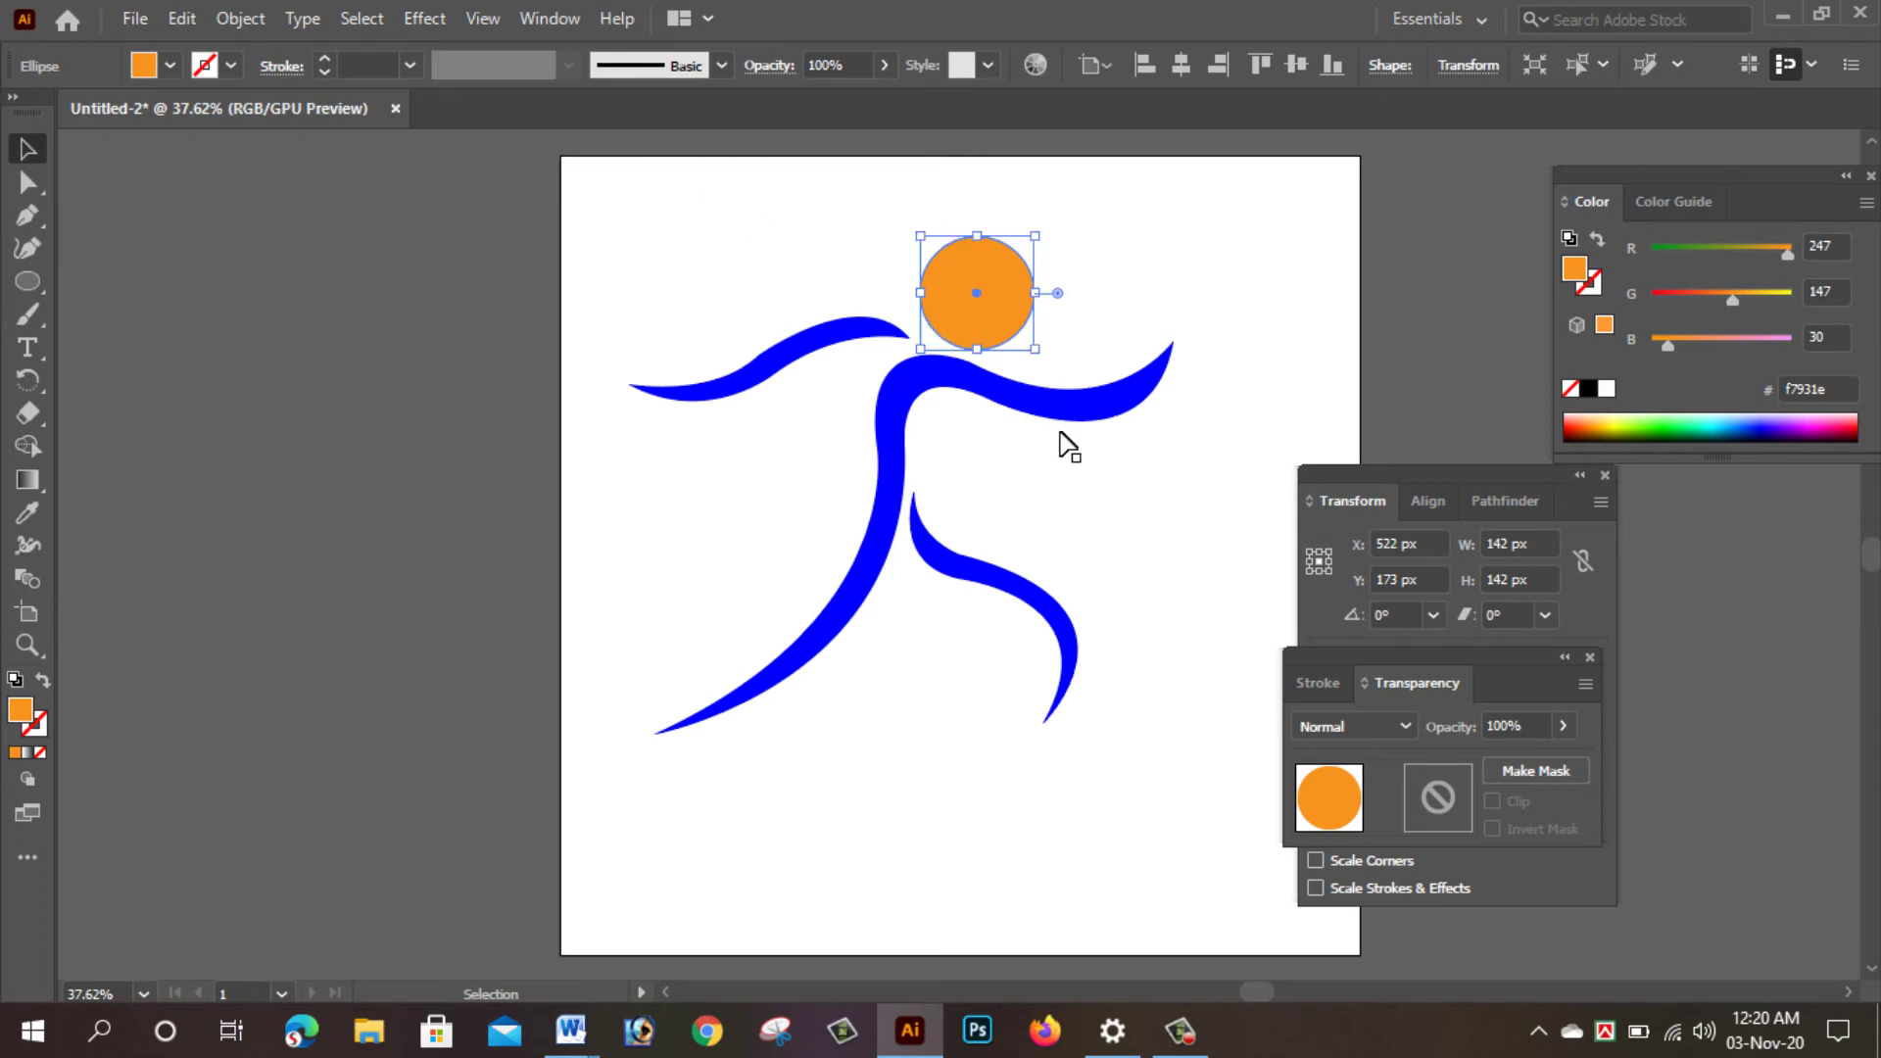
# Fill the lower leg with red and the left arm with green.
pyautogui.click(961, 559)
pyautogui.click(144, 69)
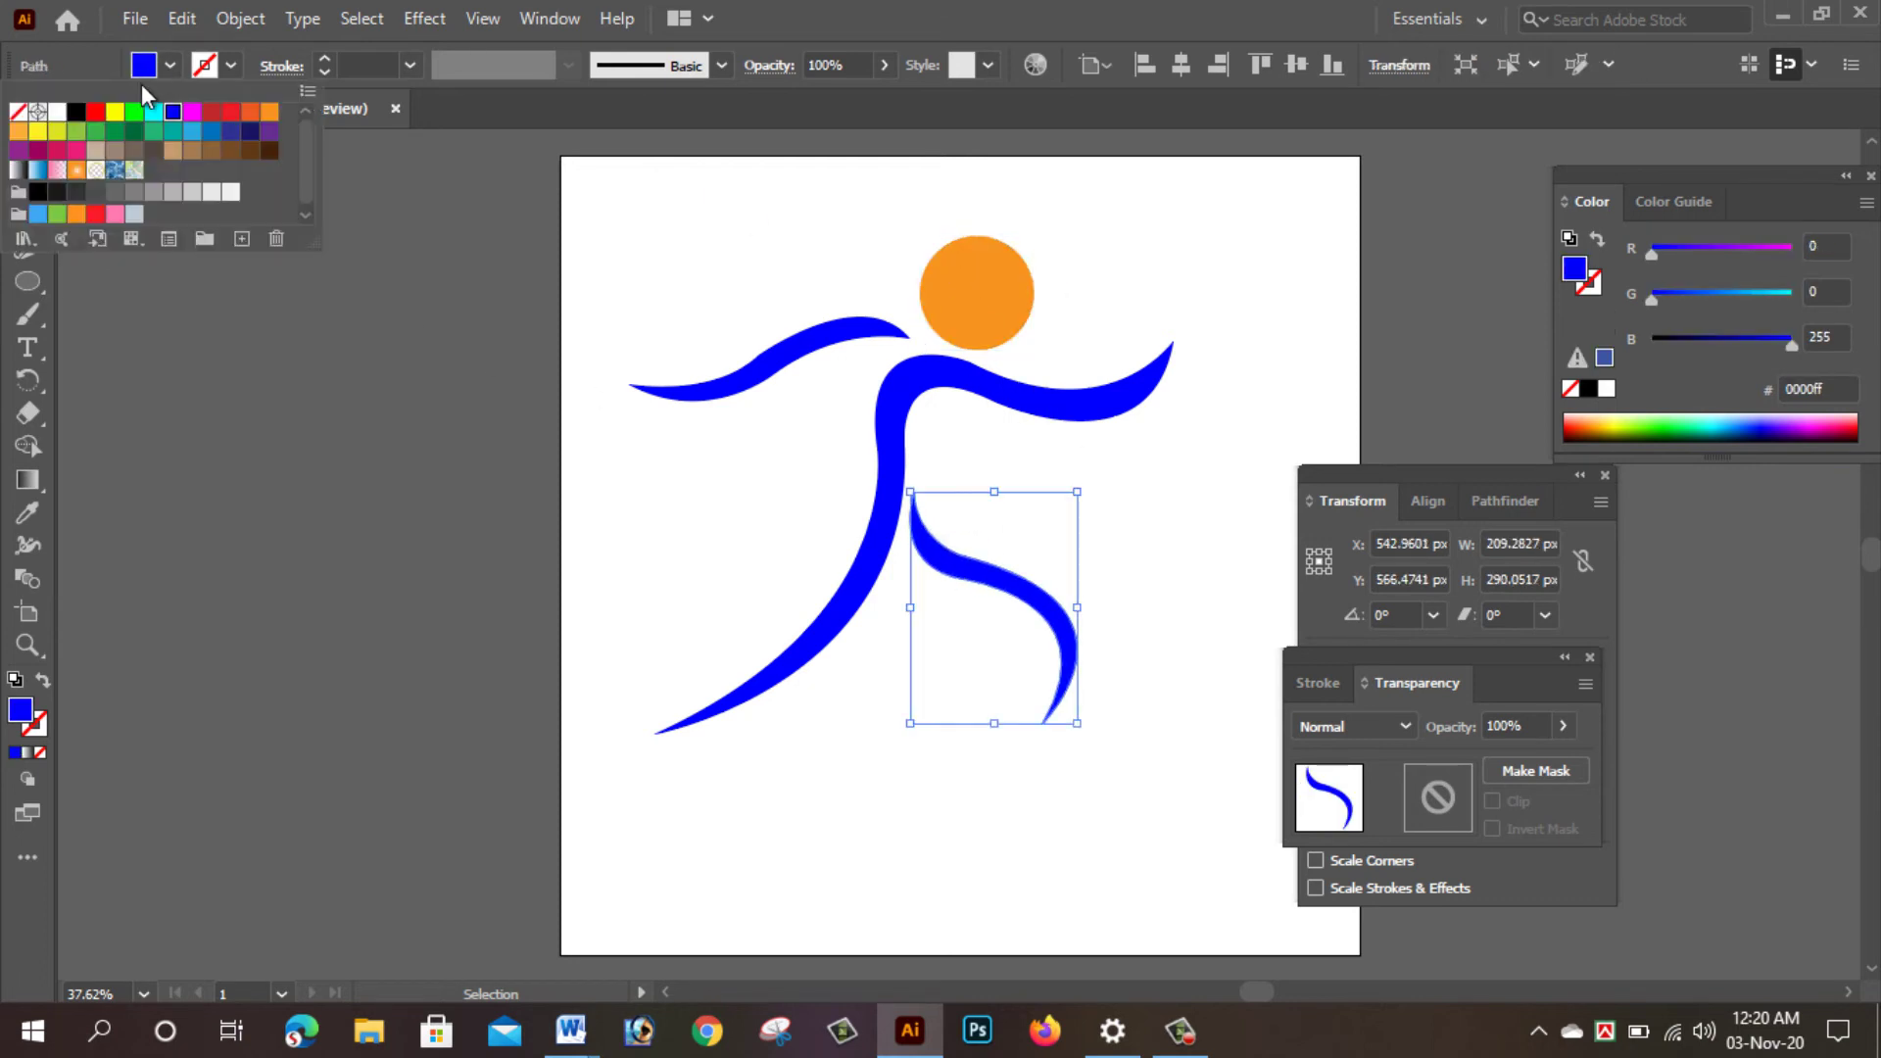
pyautogui.click(95, 111)
pyautogui.click(803, 252)
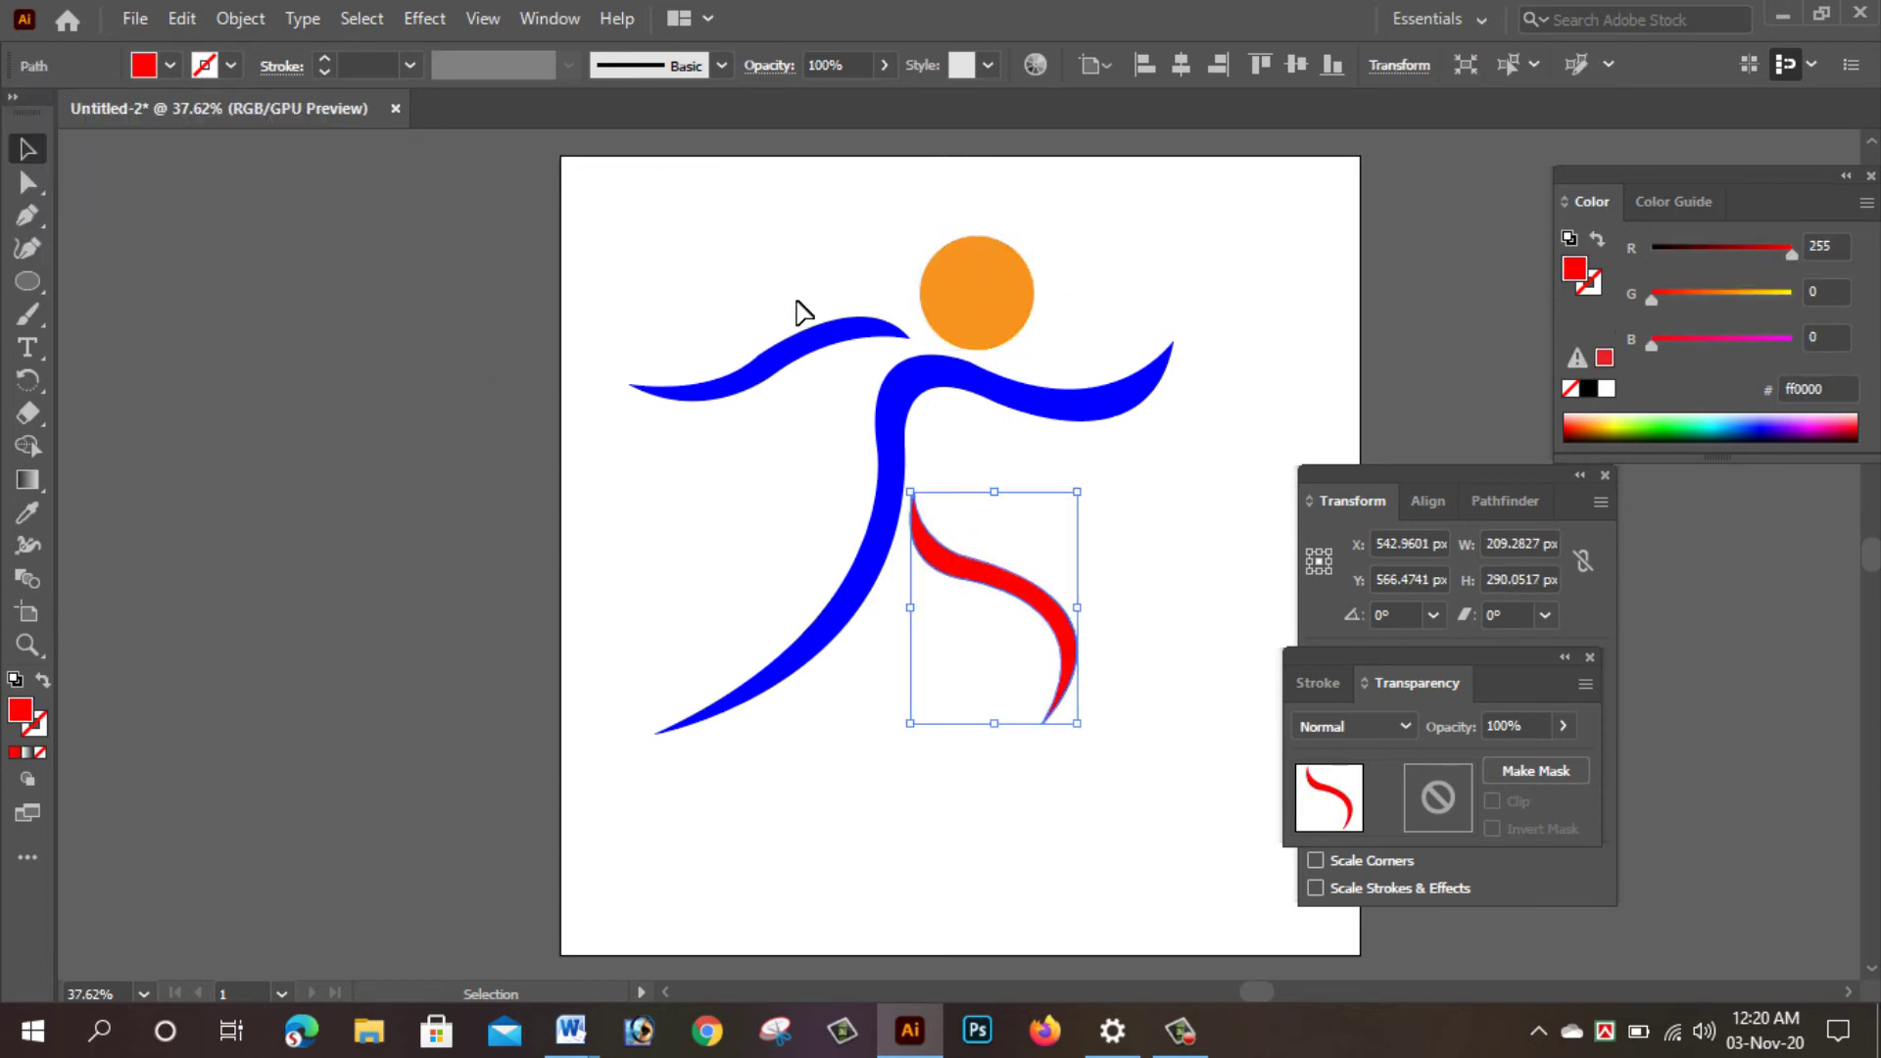
pyautogui.click(810, 369)
pyautogui.click(172, 65)
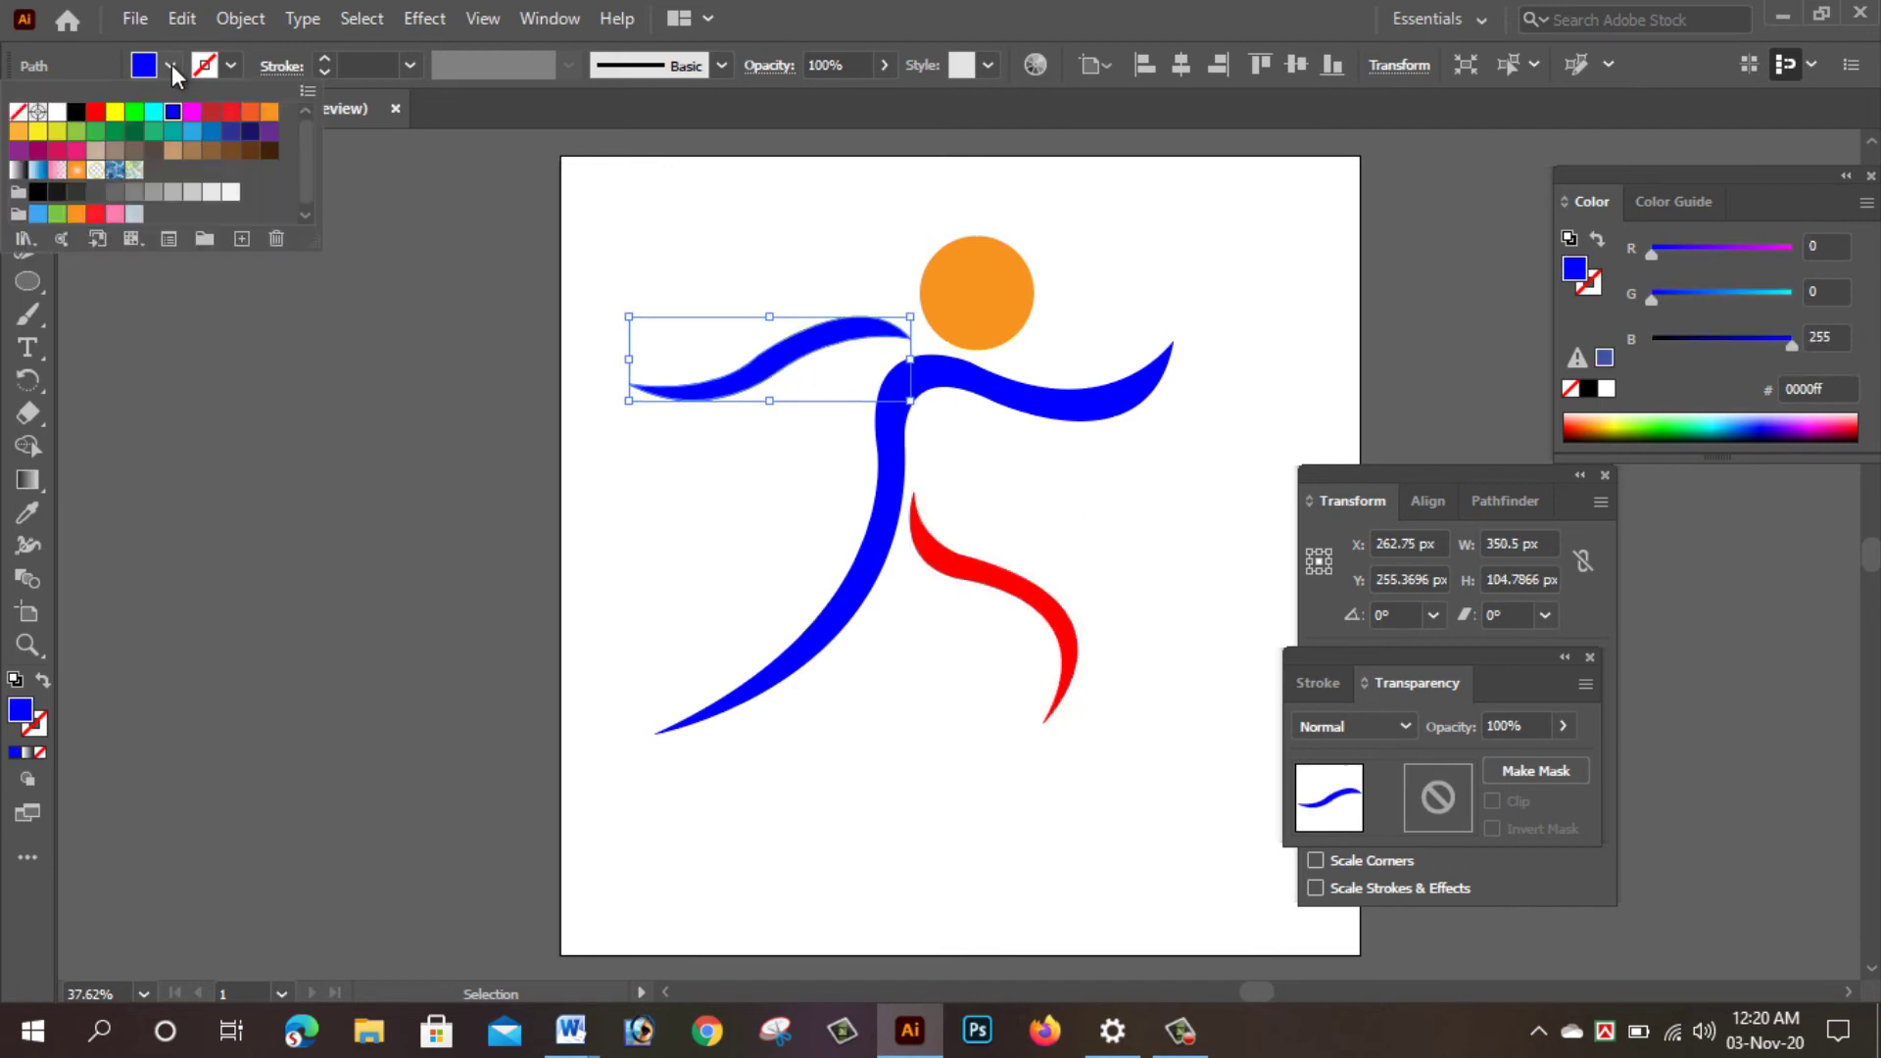
pyautogui.click(134, 111)
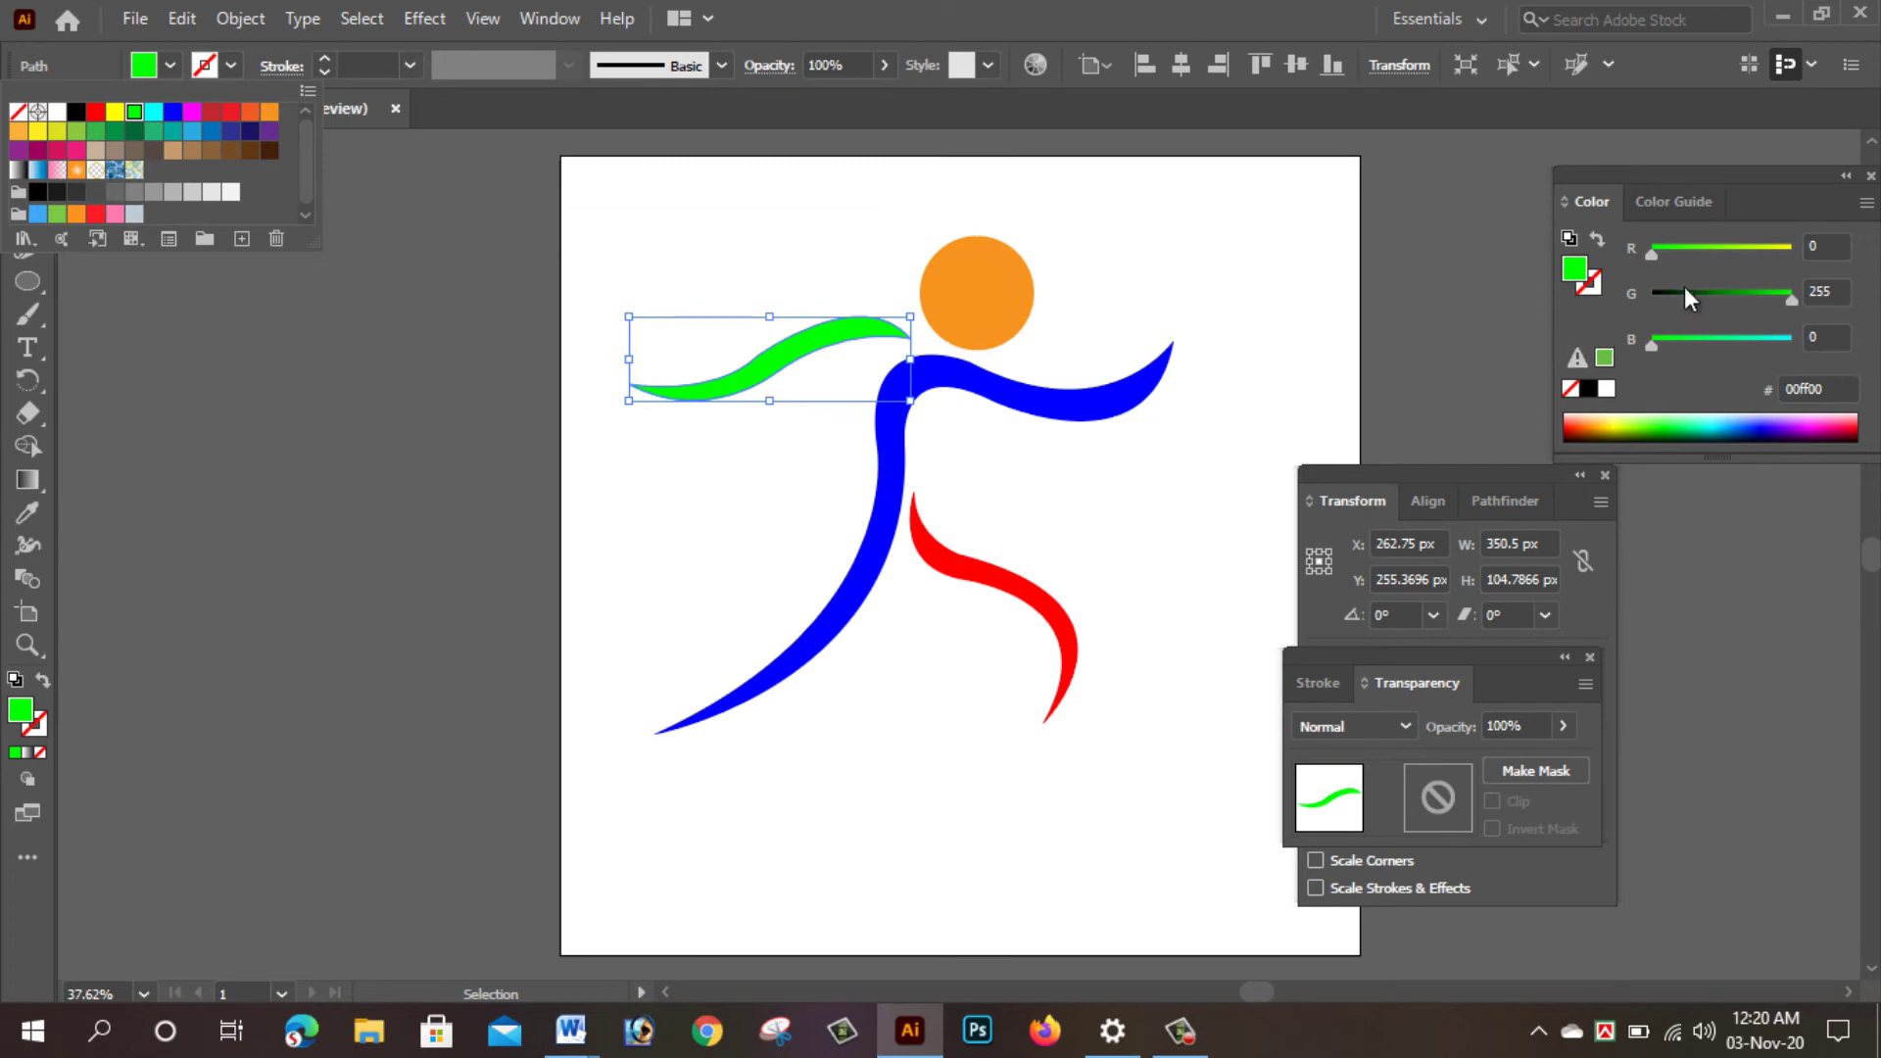
pyautogui.click(1259, 210)
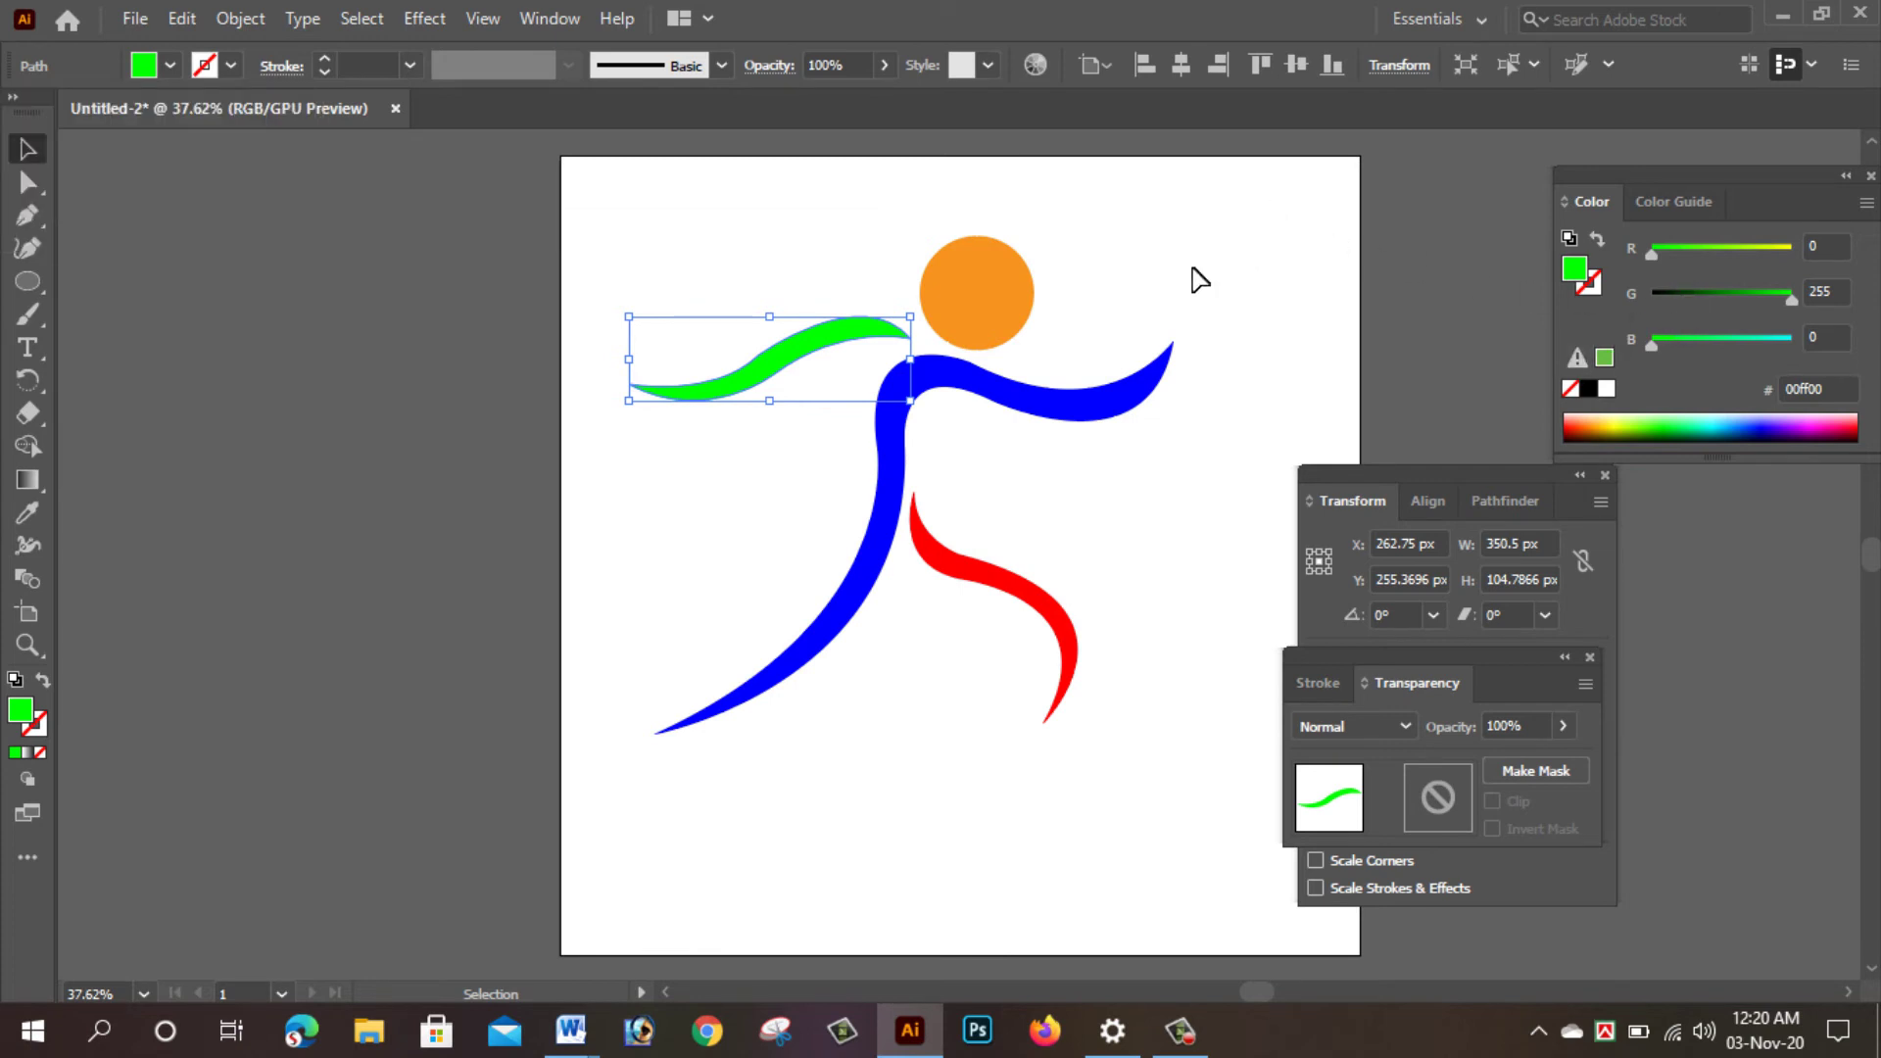
pyautogui.click(1196, 281)
# Switch the Color panel to CMYK and tune the green arm's cyan to 77.
pyautogui.moveTo(1217, 267); pyautogui.dragTo(1159, 240)
pyautogui.click(769, 304)
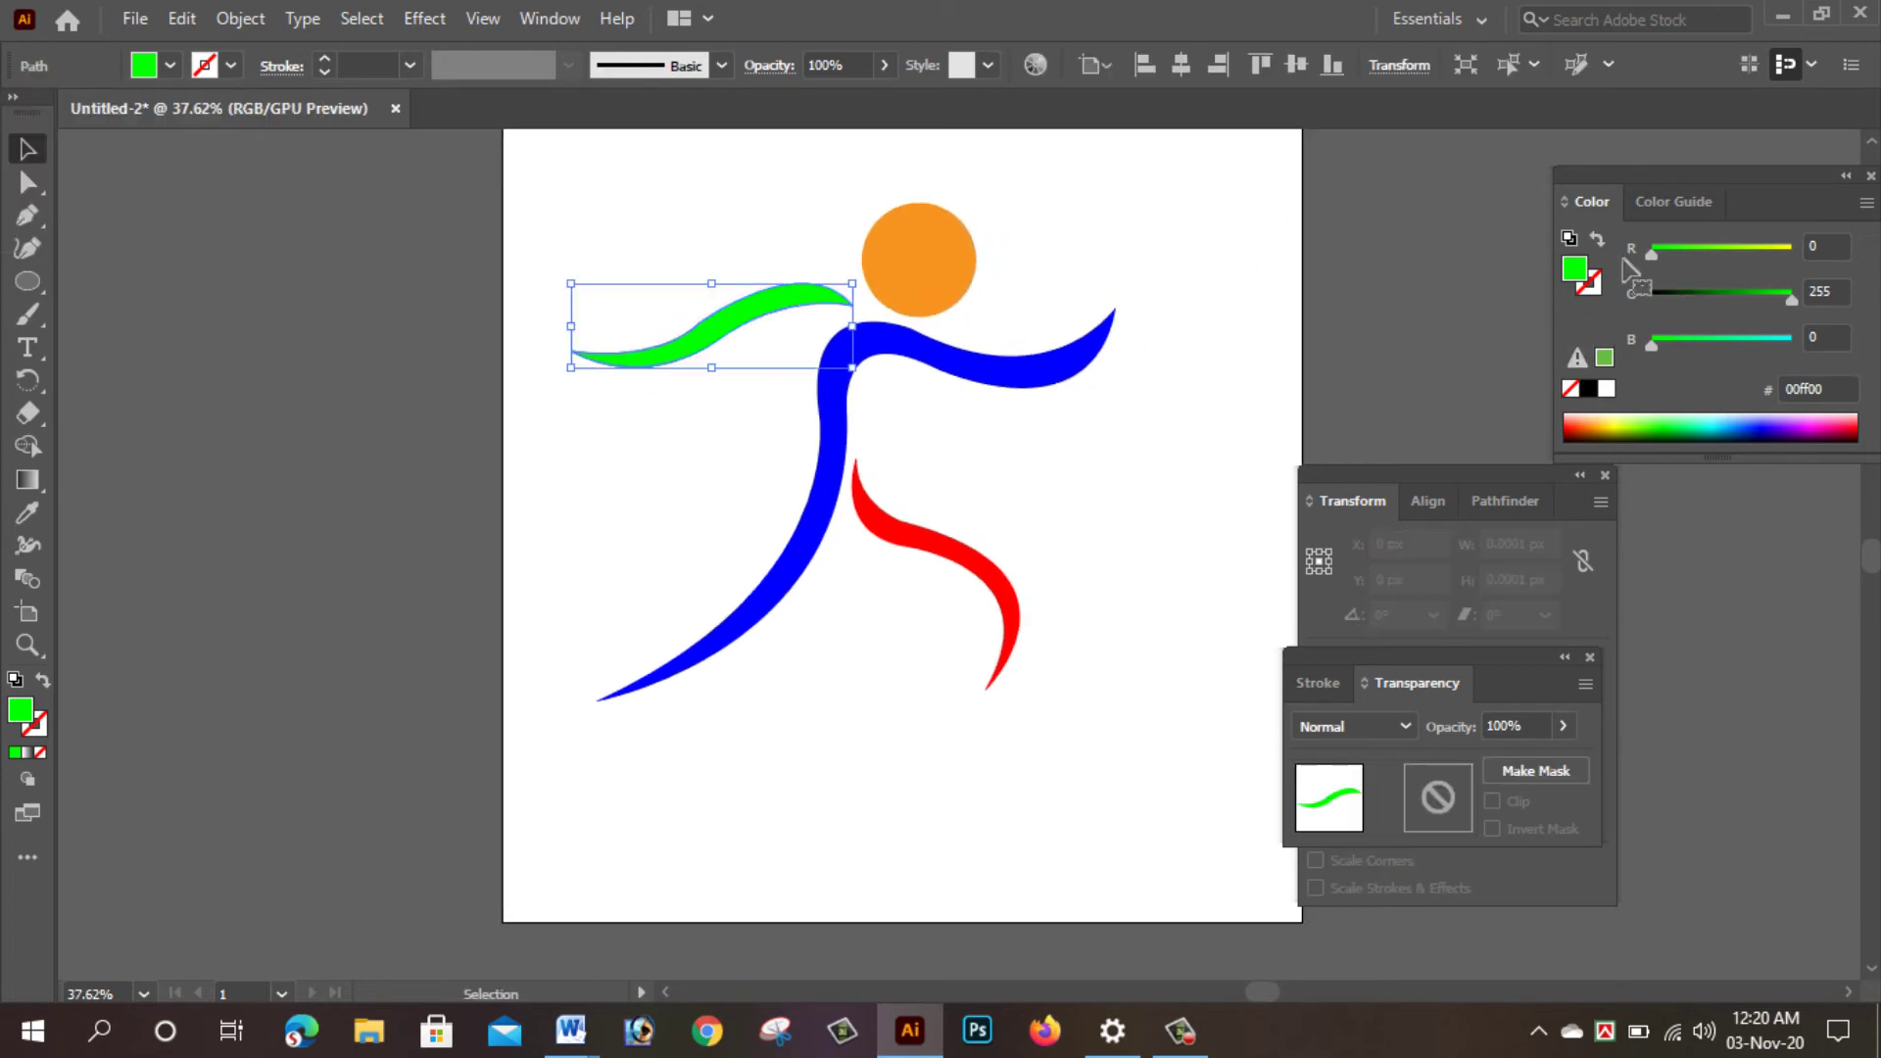
pyautogui.click(1866, 202)
pyautogui.click(1665, 343)
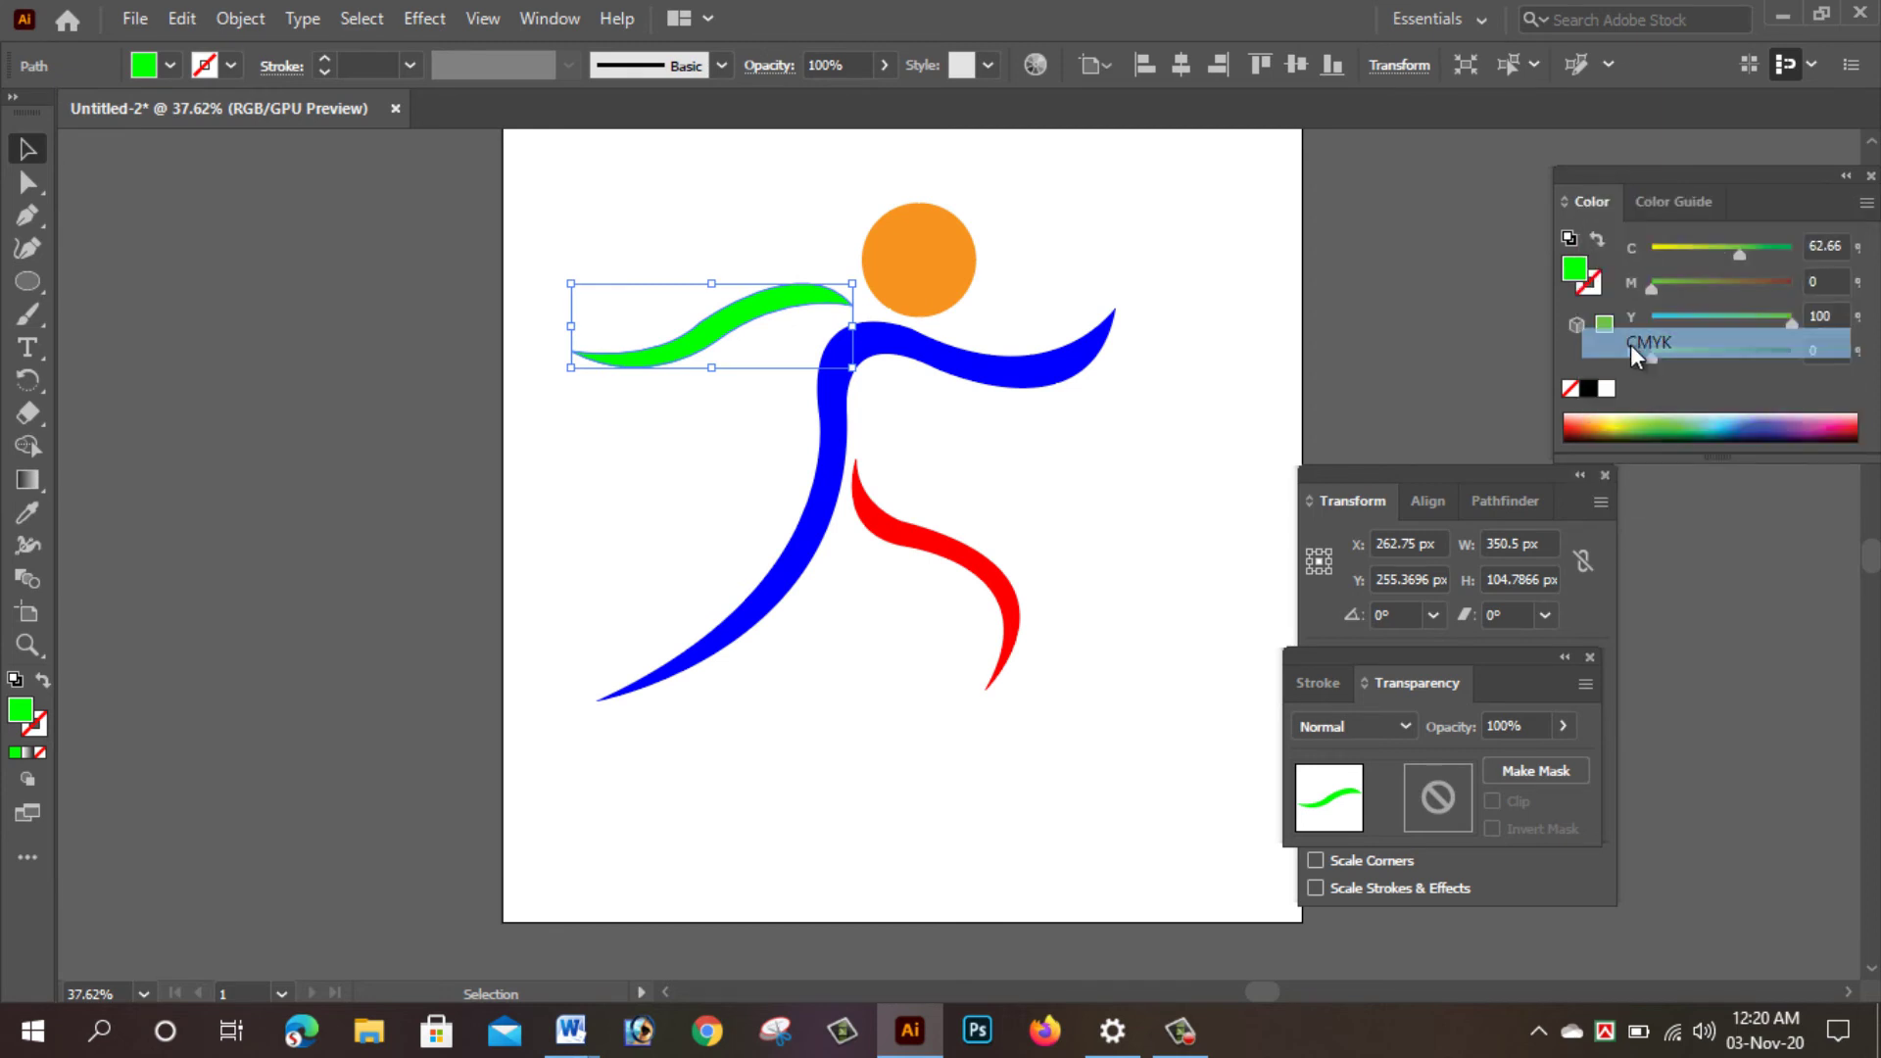
pyautogui.moveTo(1761, 264); pyautogui.dragTo(1803, 265)
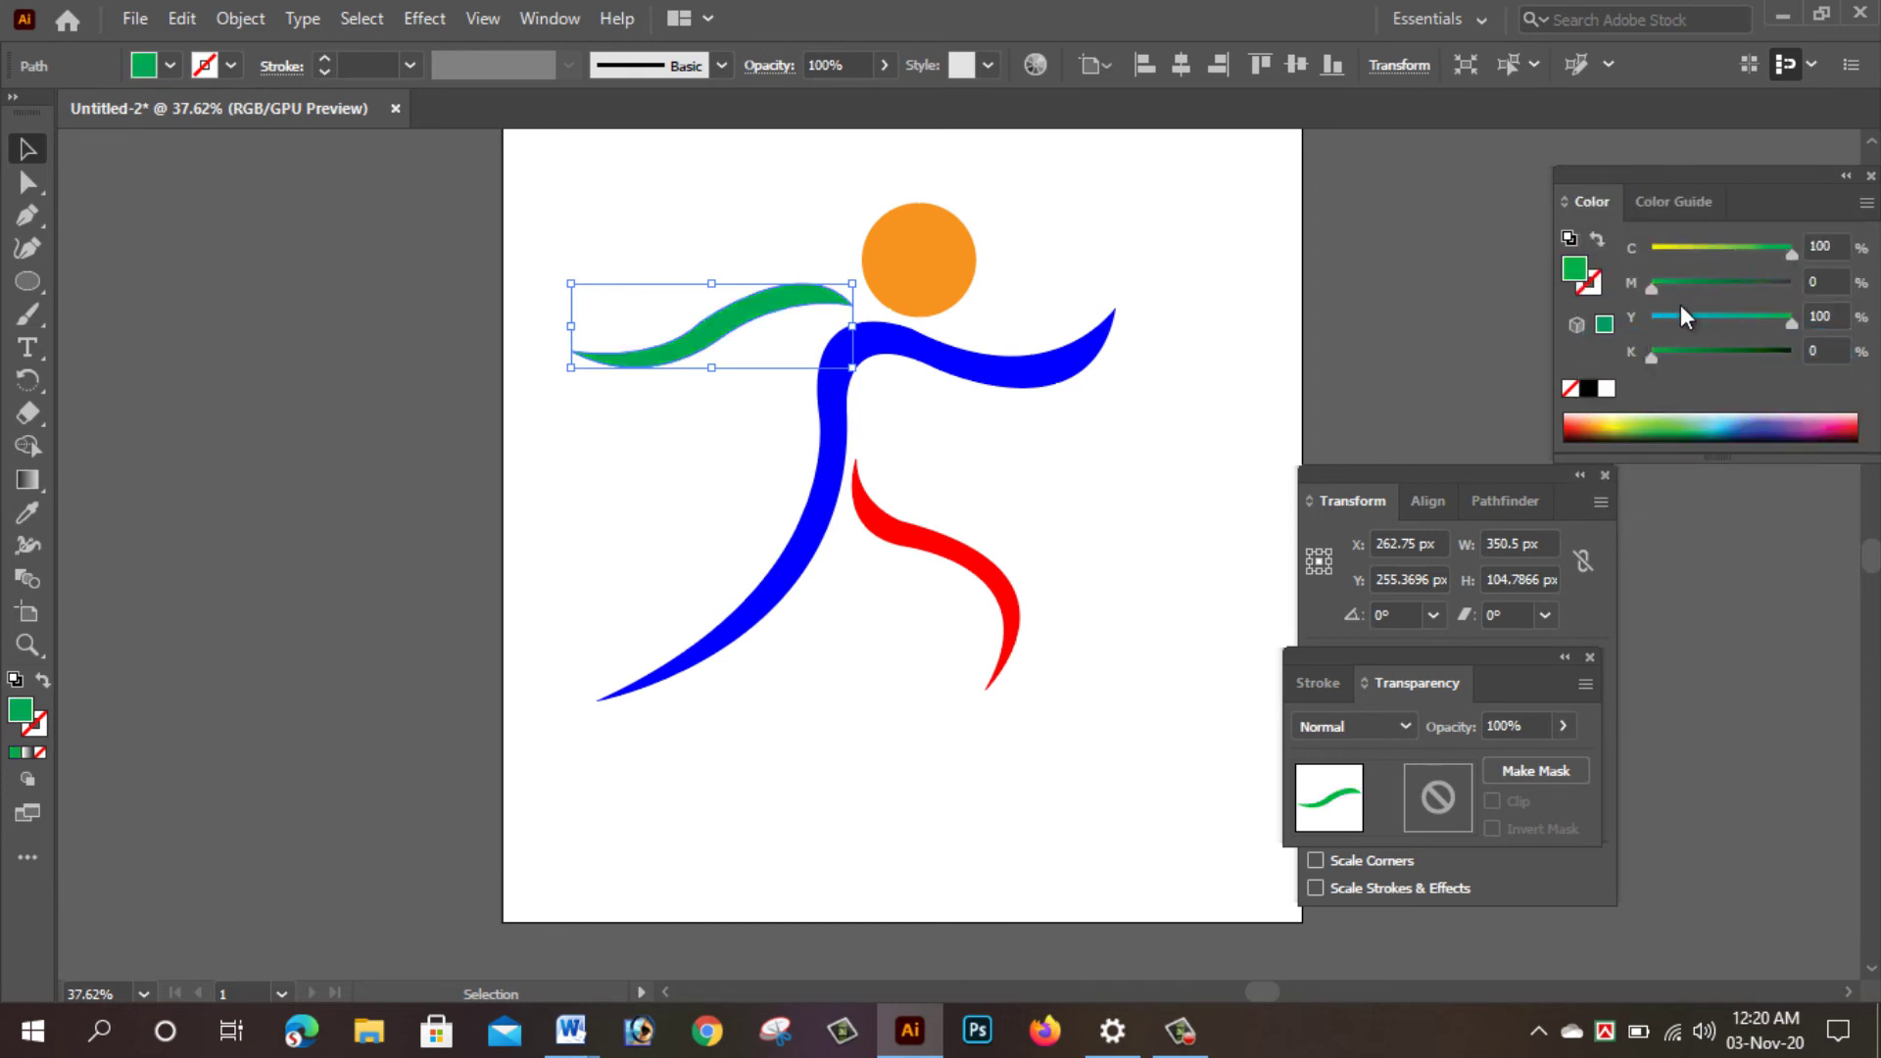
pyautogui.click(1135, 320)
pyautogui.click(770, 303)
pyautogui.click(1761, 257)
pyautogui.click(1281, 297)
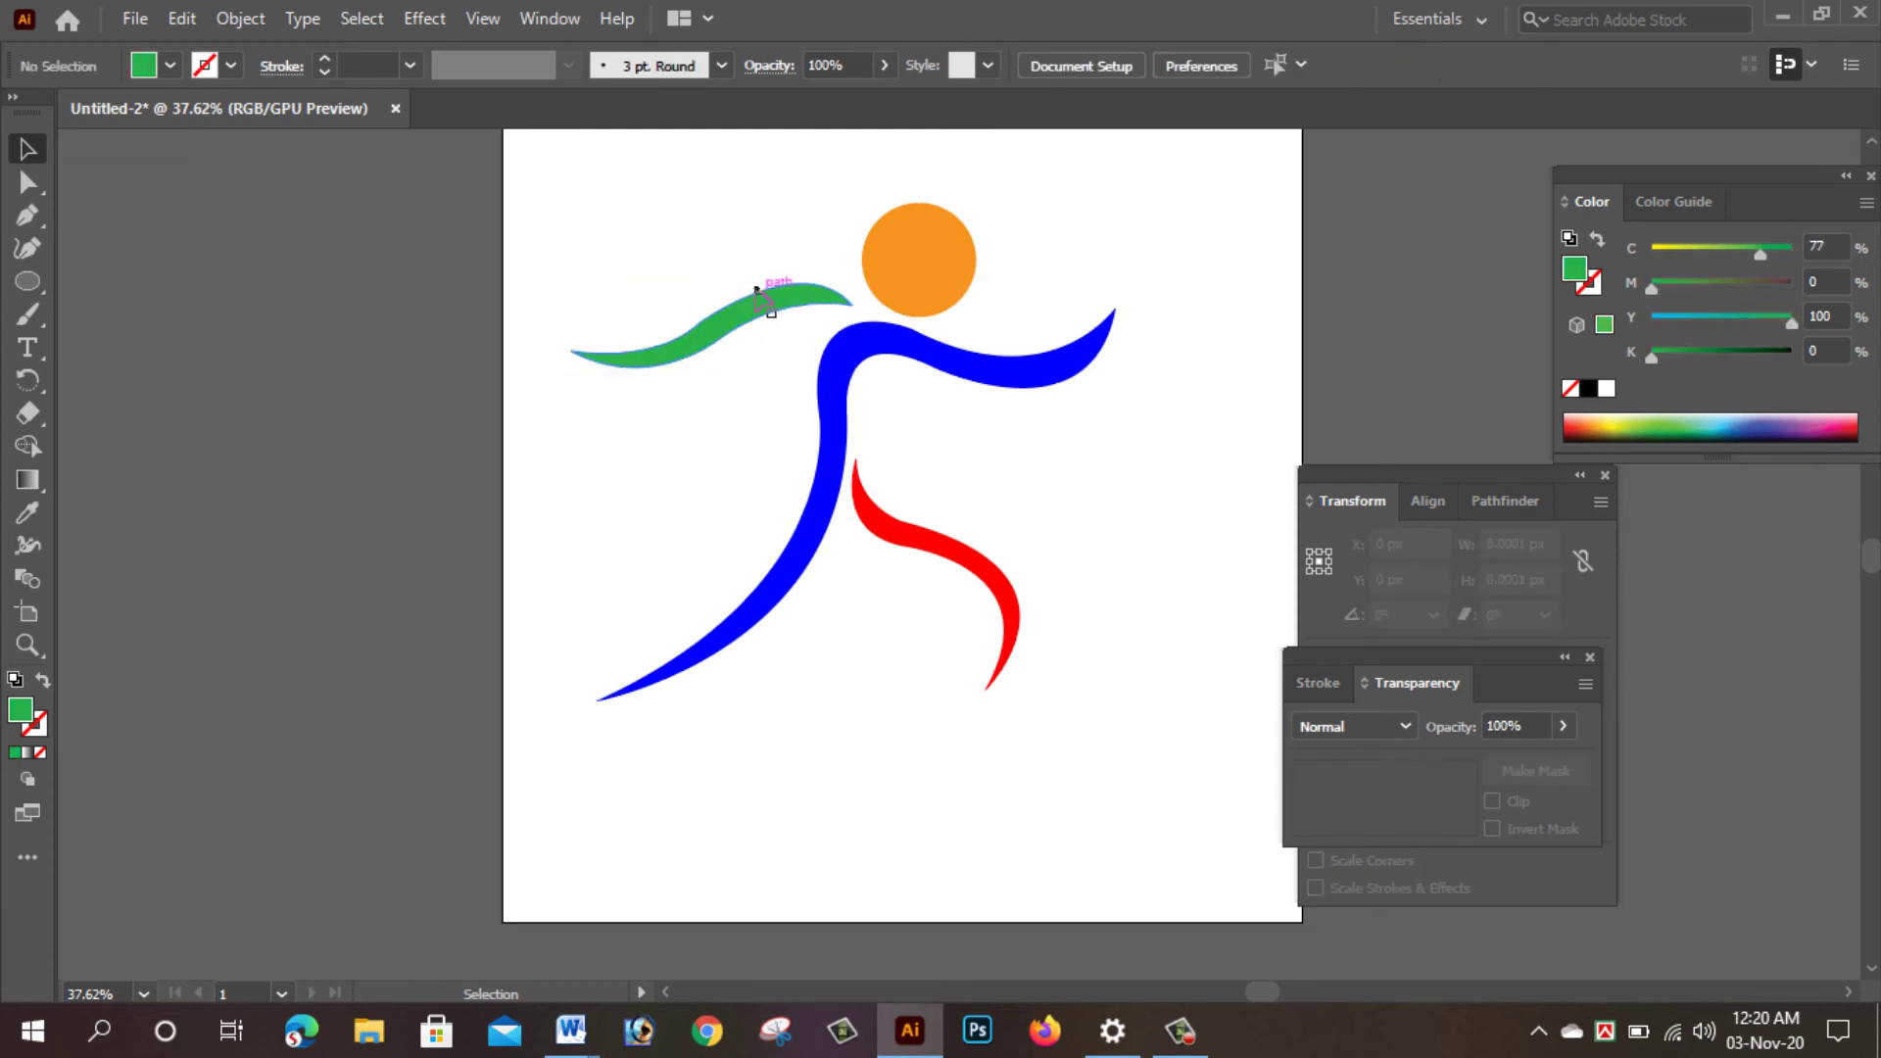
# Select all the figure's paths and drag them right and down to centre them on the artboard.
pyautogui.moveTo(1360, 297); pyautogui.dragTo(1261, 388)
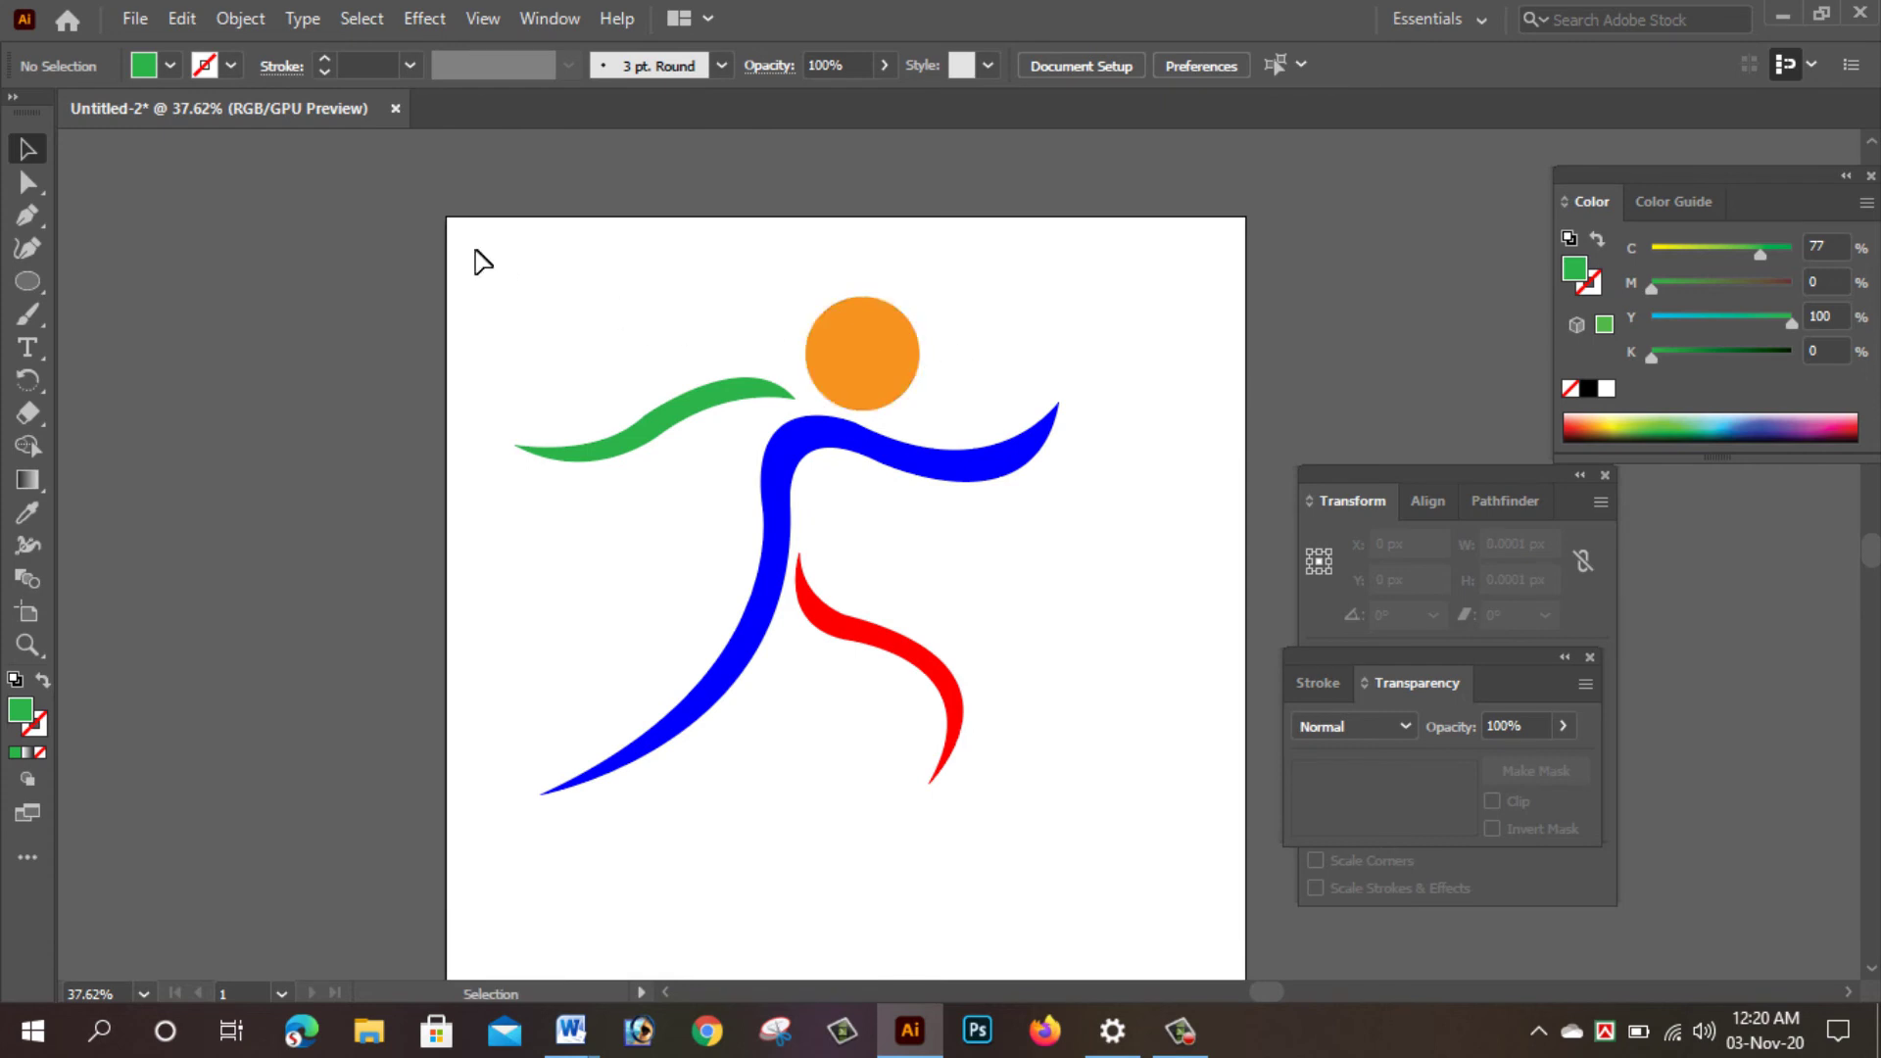
pyautogui.moveTo(478, 256)
pyautogui.mouseDown()
pyautogui.moveTo(1104, 774)
pyautogui.moveTo(1138, 866)
pyautogui.mouseUp()
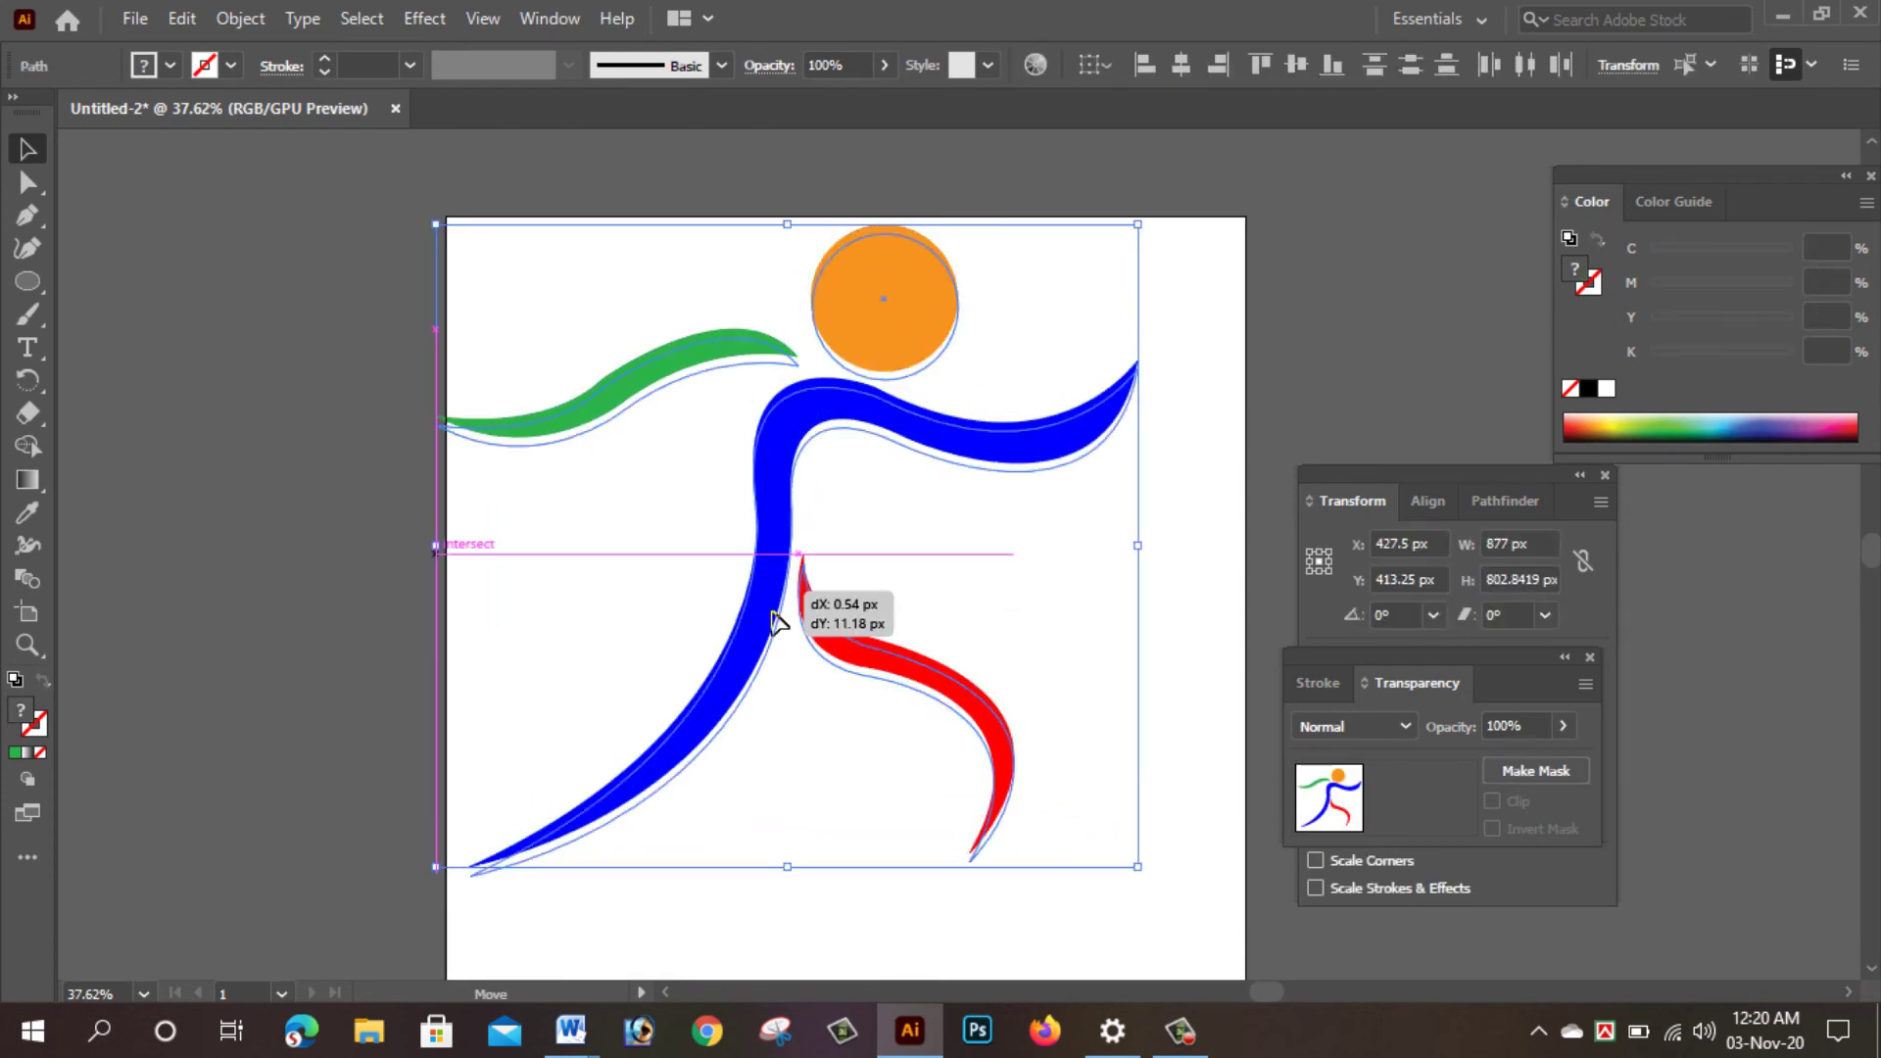
pyautogui.moveTo(792, 615)
pyautogui.mouseDown()
pyautogui.moveTo(819, 640)
pyautogui.moveTo(1044, 510)
pyautogui.moveTo(969, 520)
pyautogui.mouseUp()
pyautogui.click(1259, 349)
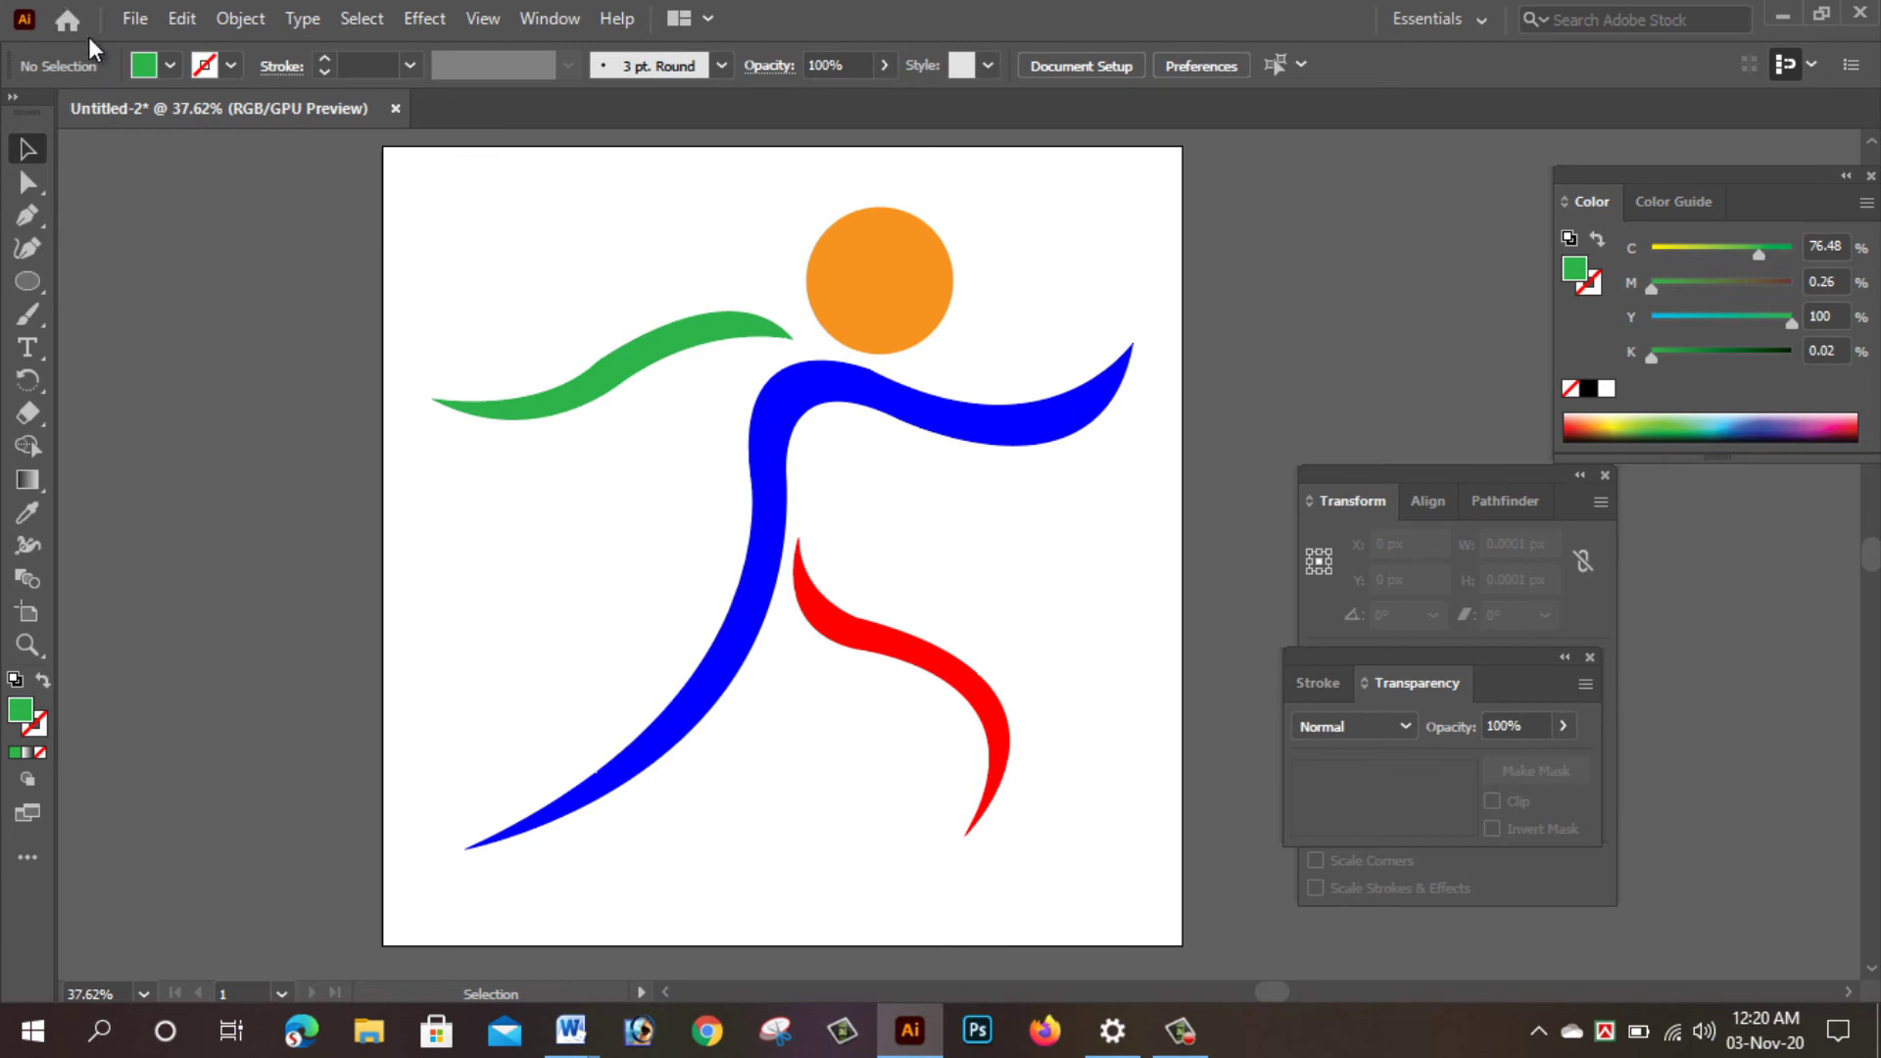
# Export the artwork to the Desktop as logo.png with the default PNG options.
pyautogui.click(135, 18)
pyautogui.moveTo(186, 533)
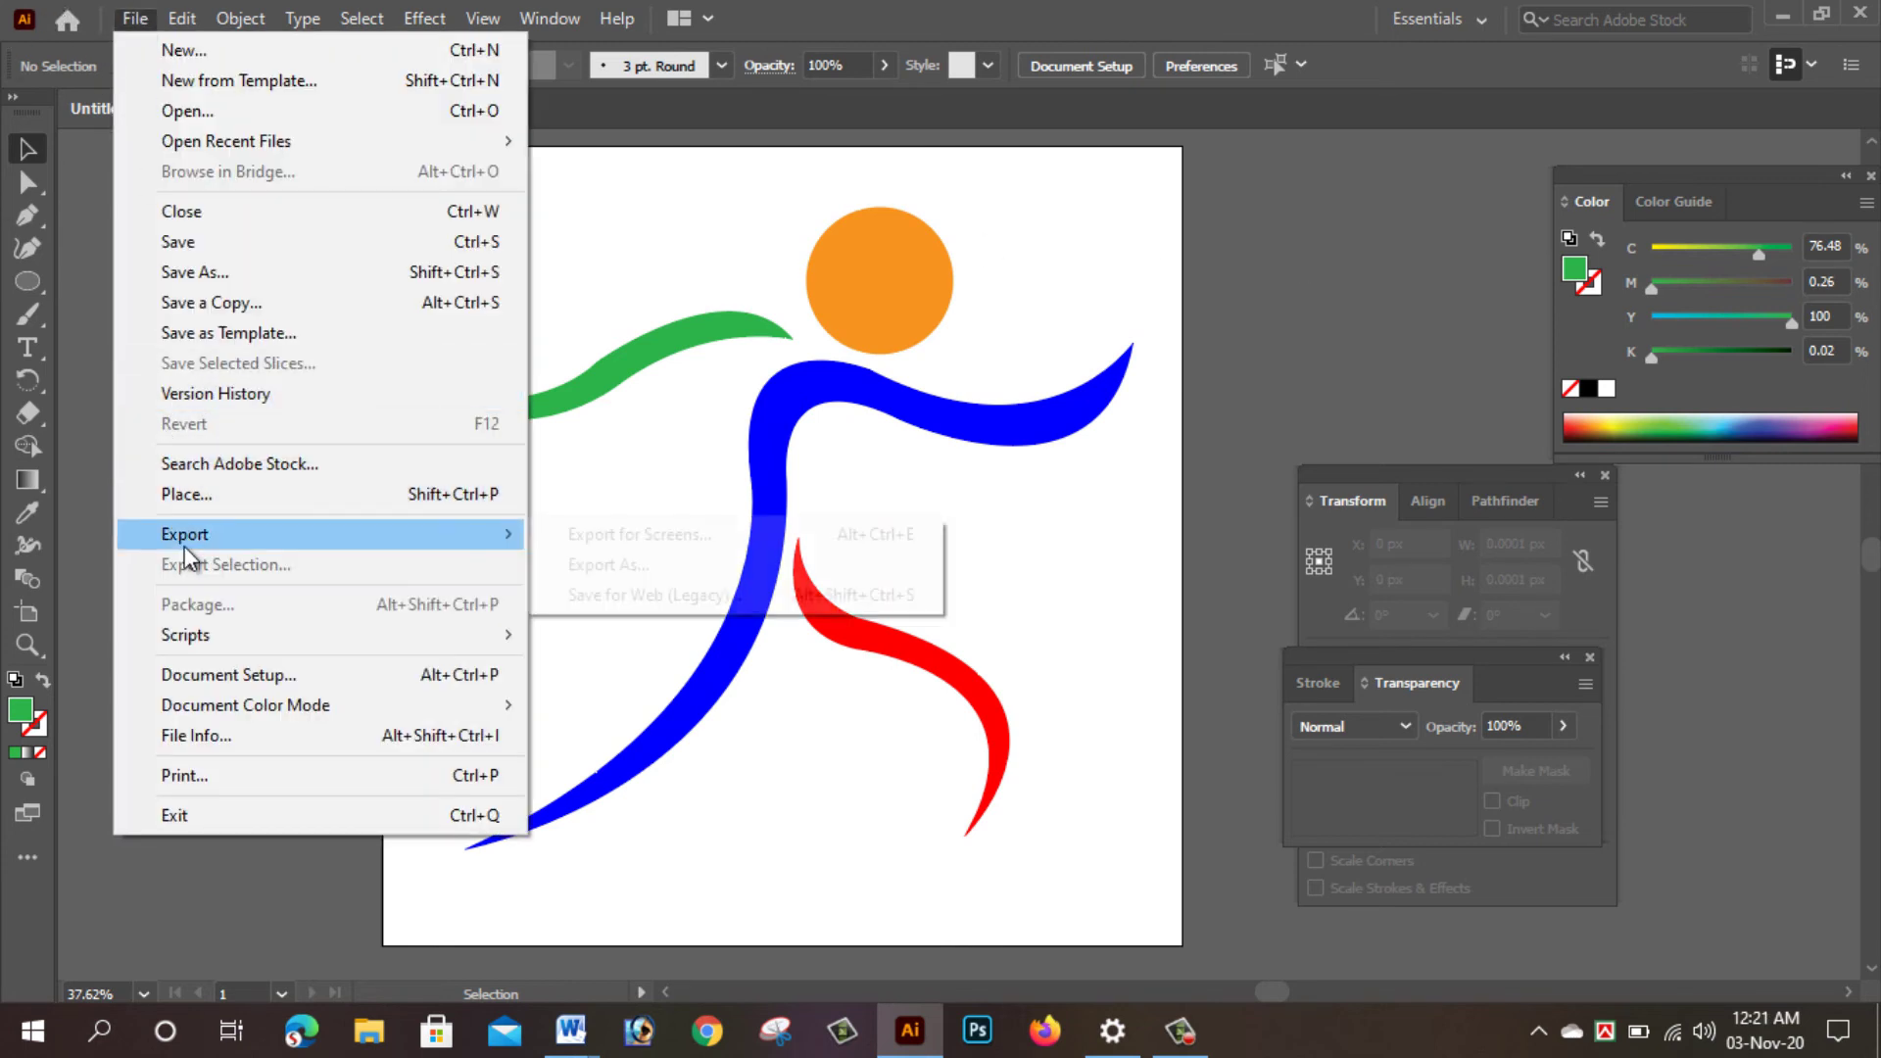
pyautogui.click(800, 570)
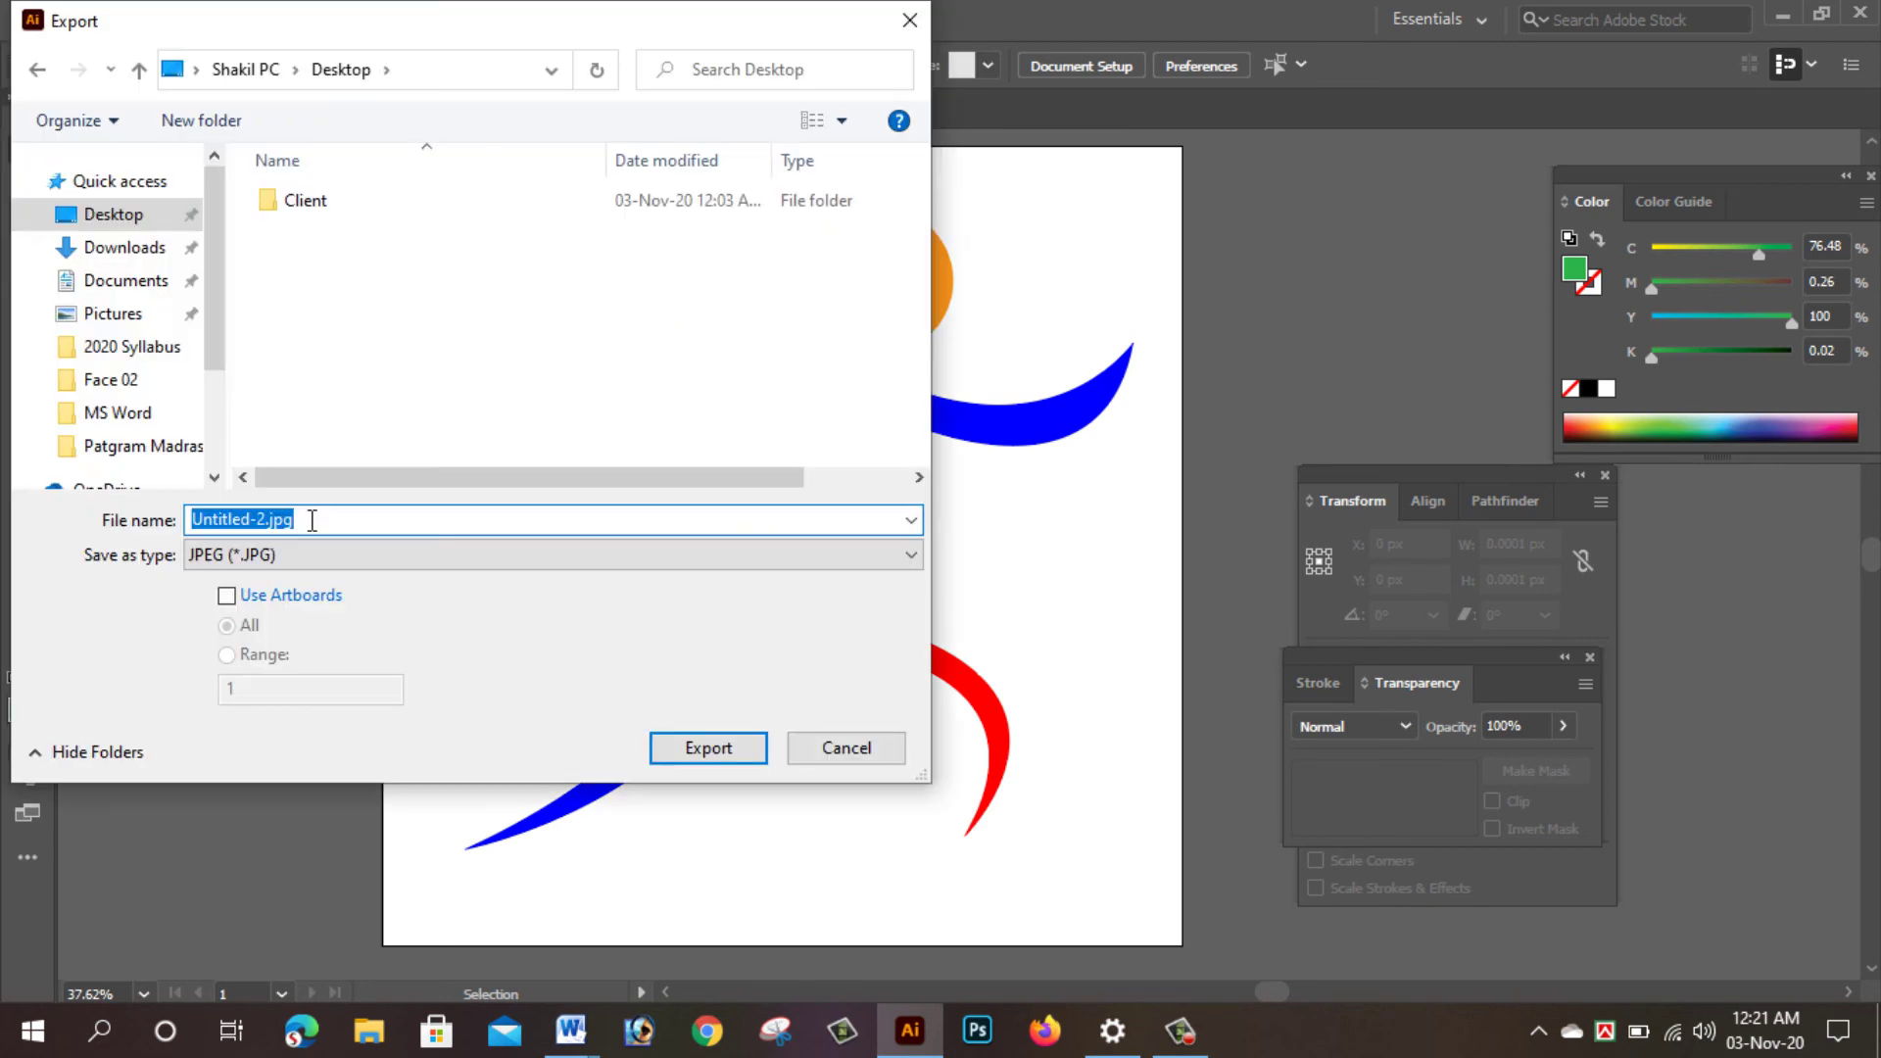
pyautogui.press('BackSpace')
pyautogui.write('logo')
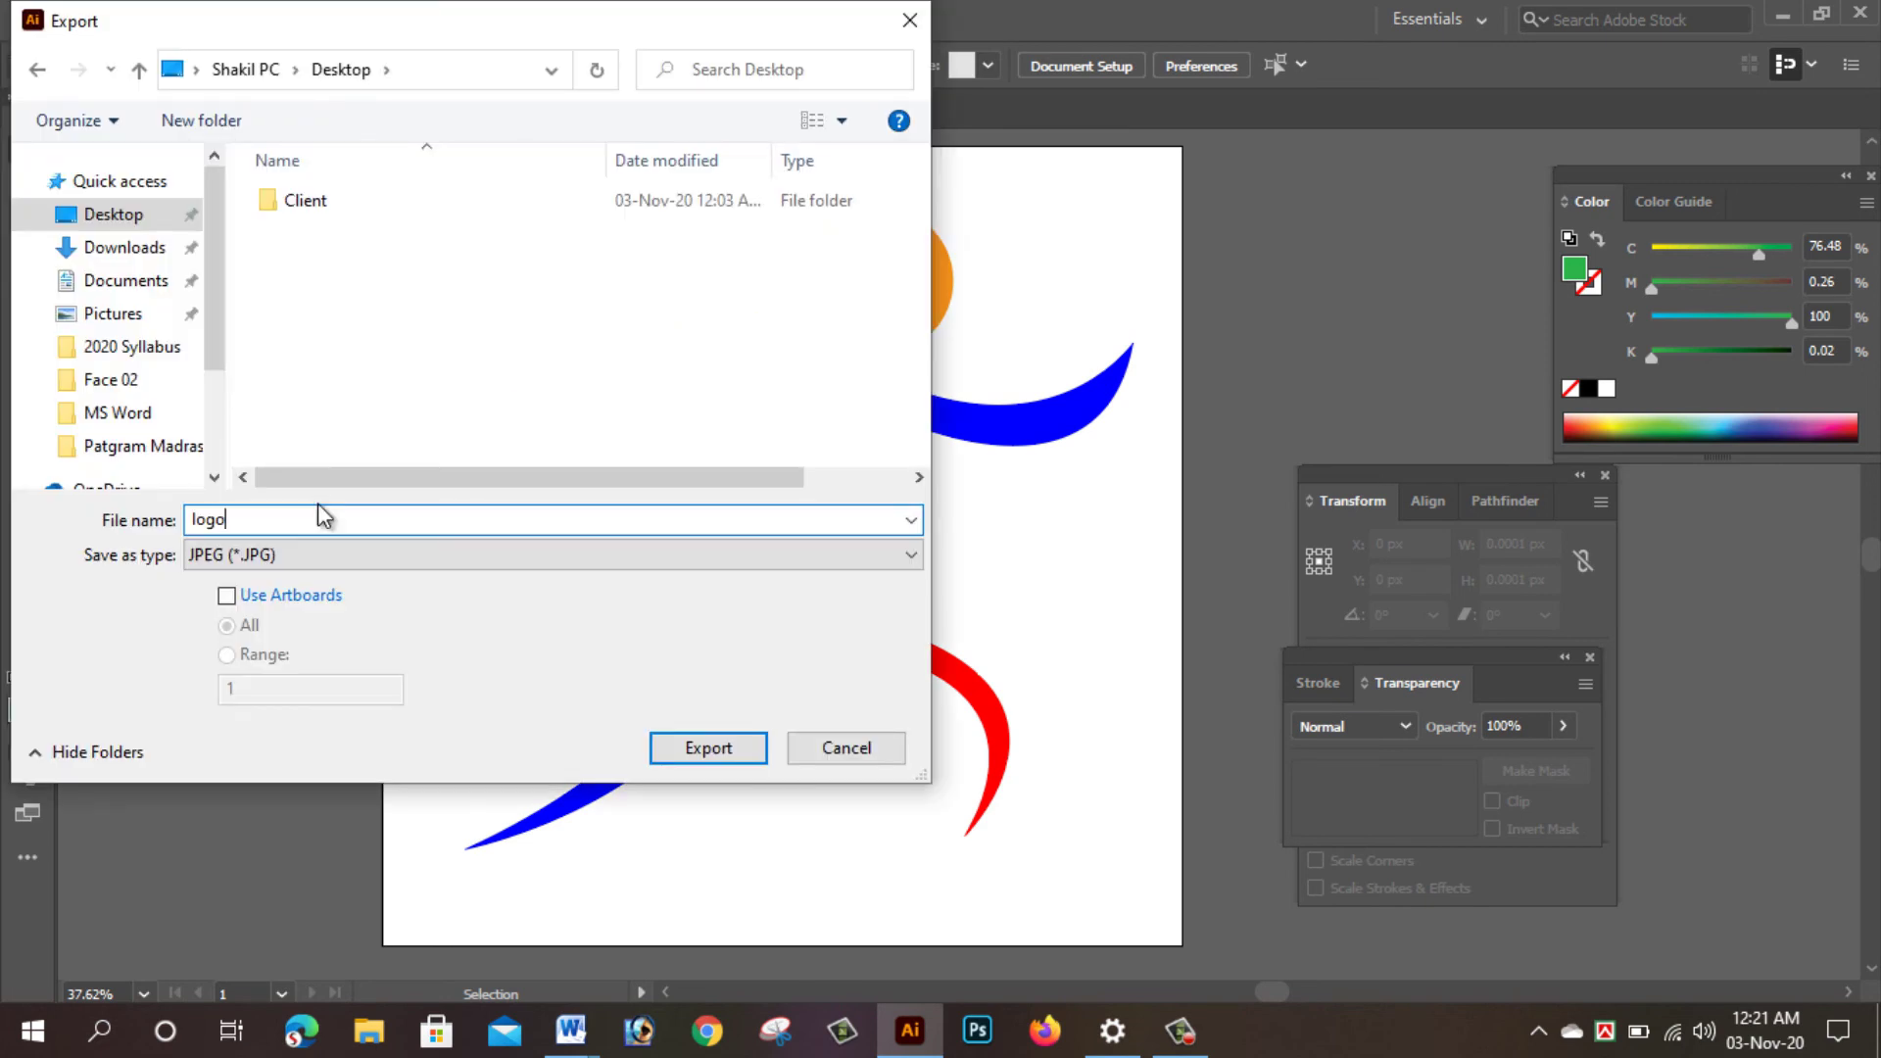
pyautogui.click(572, 554)
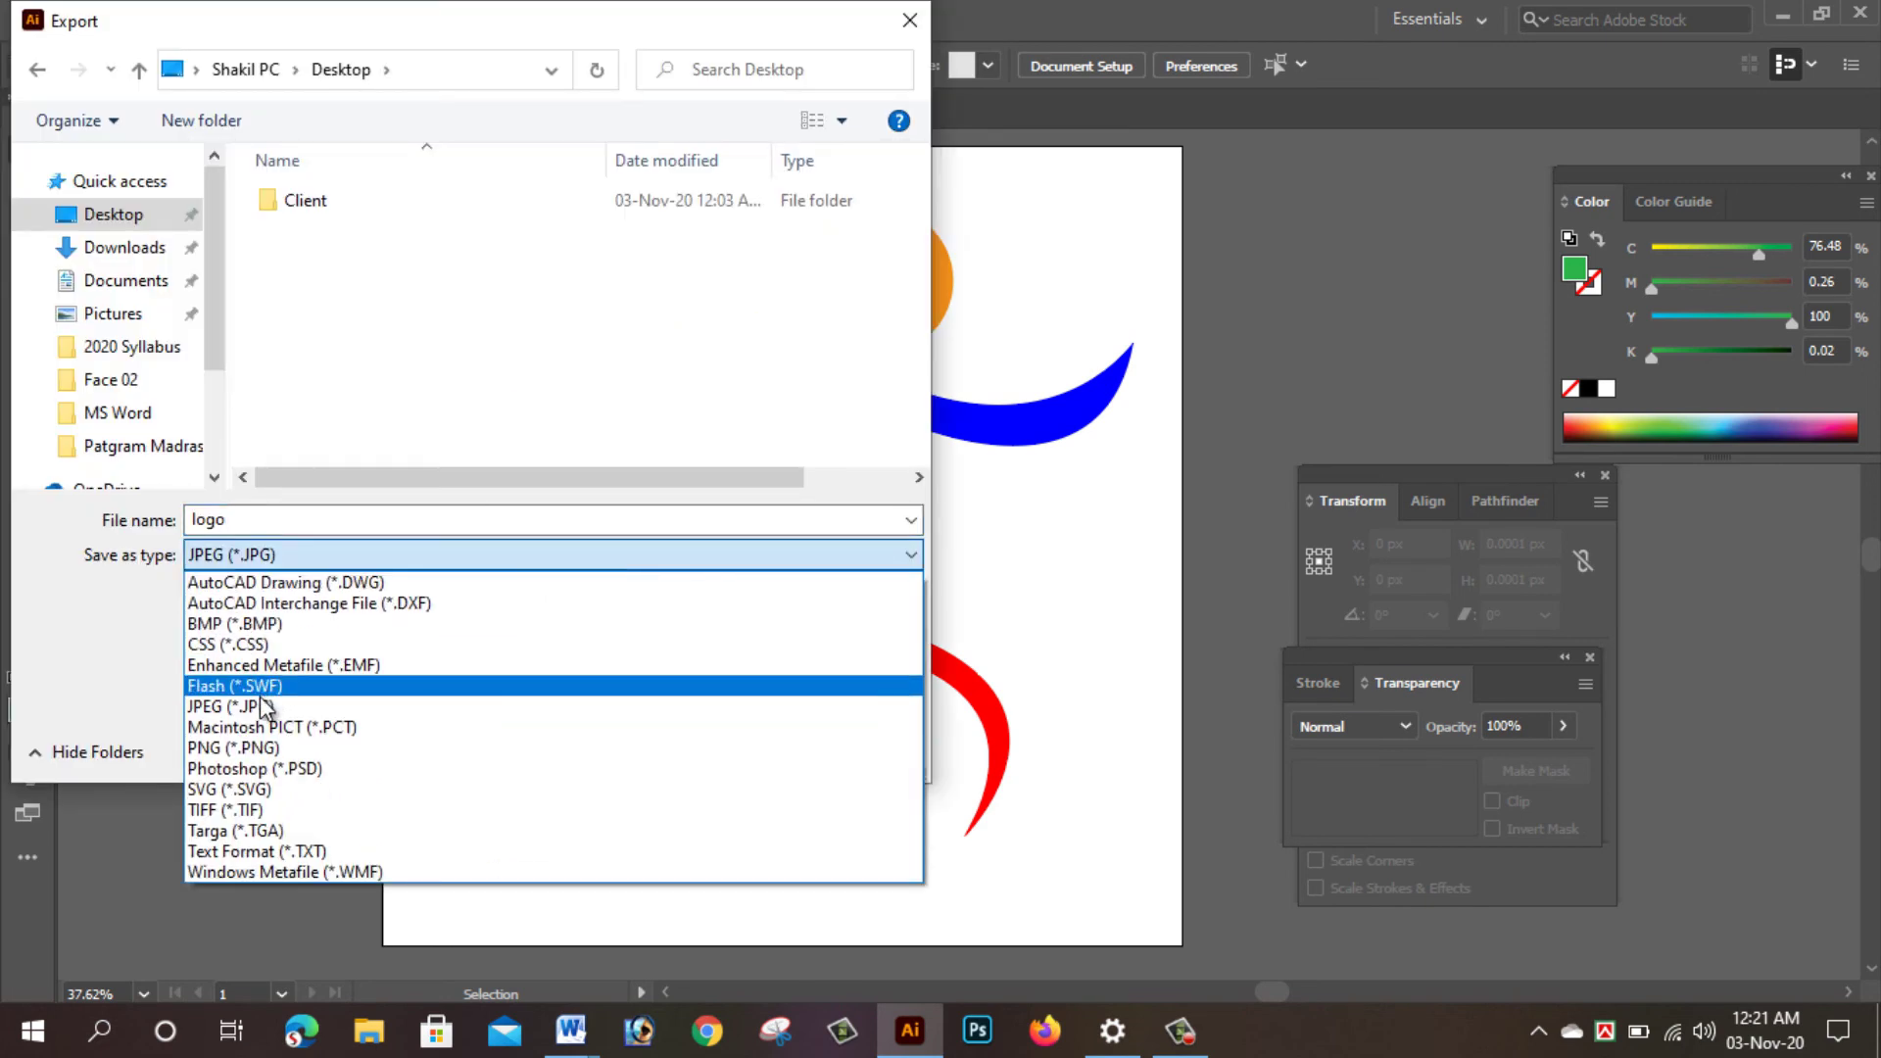
pyautogui.click(263, 705)
pyautogui.click(313, 554)
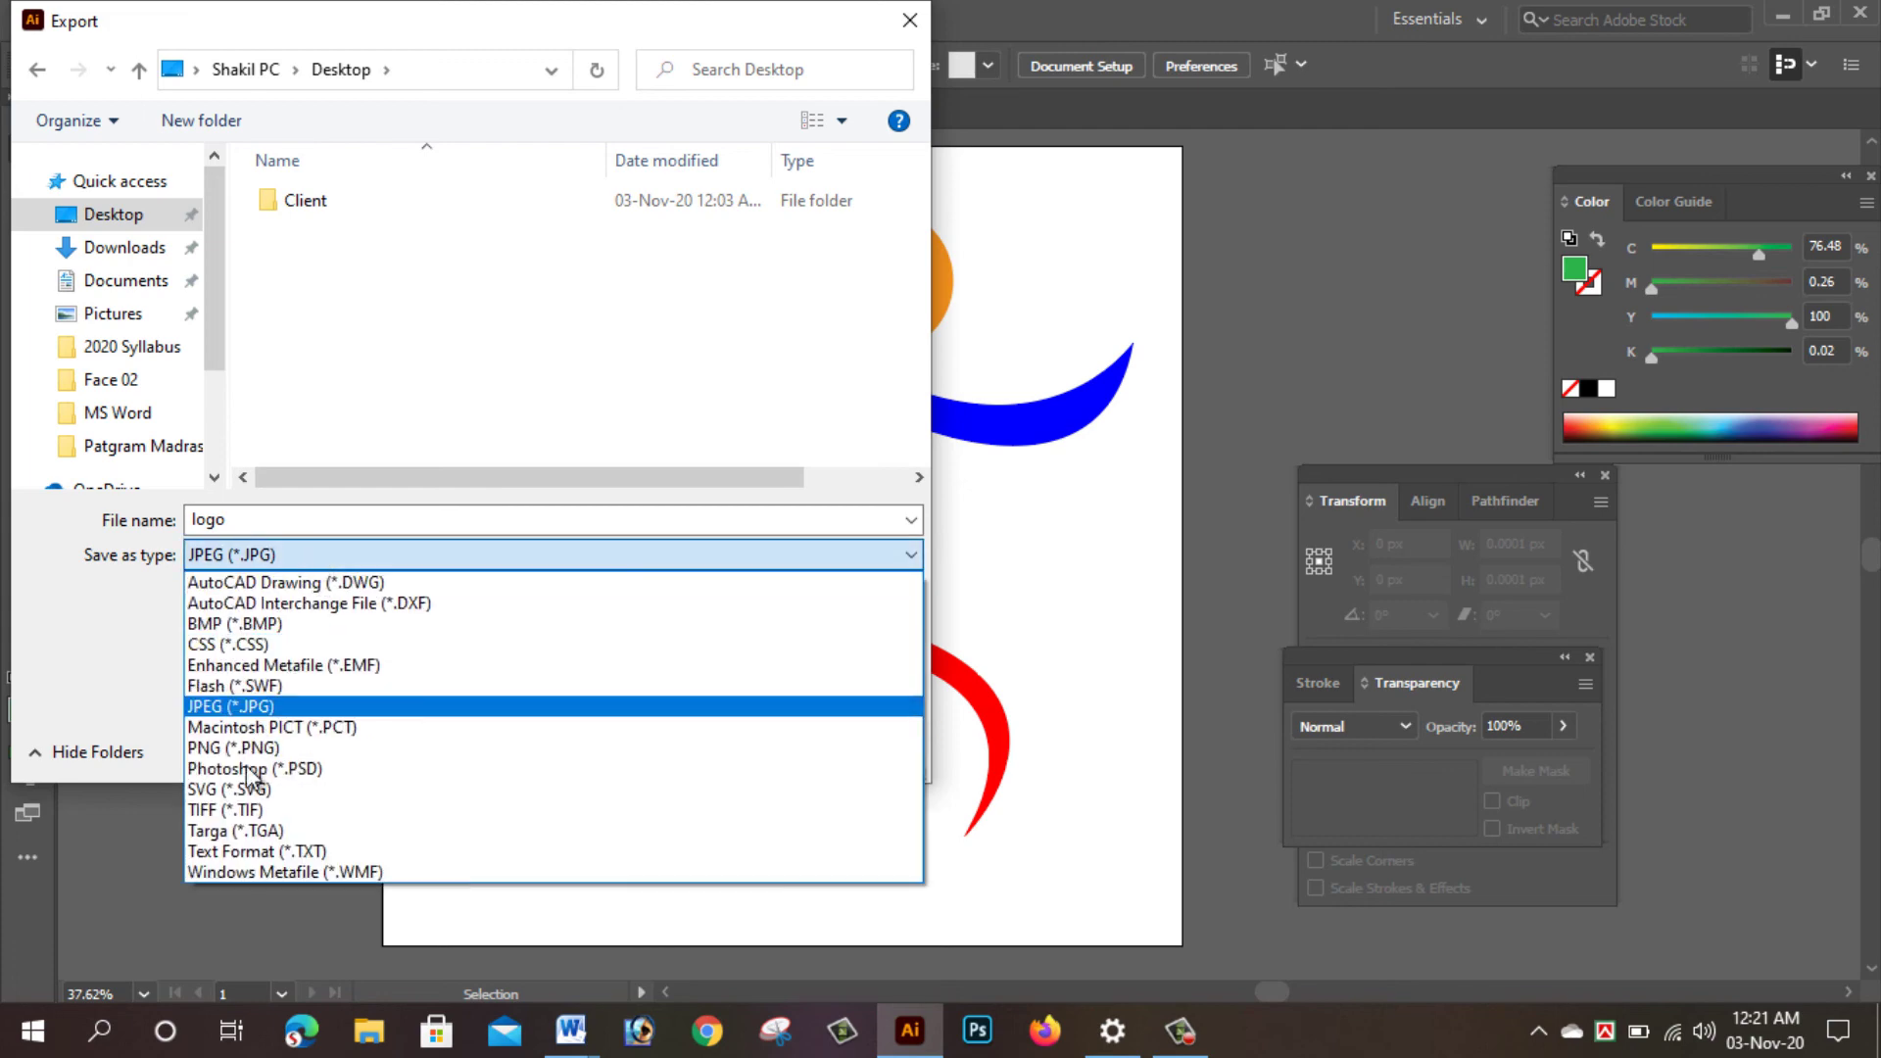
pyautogui.click(245, 747)
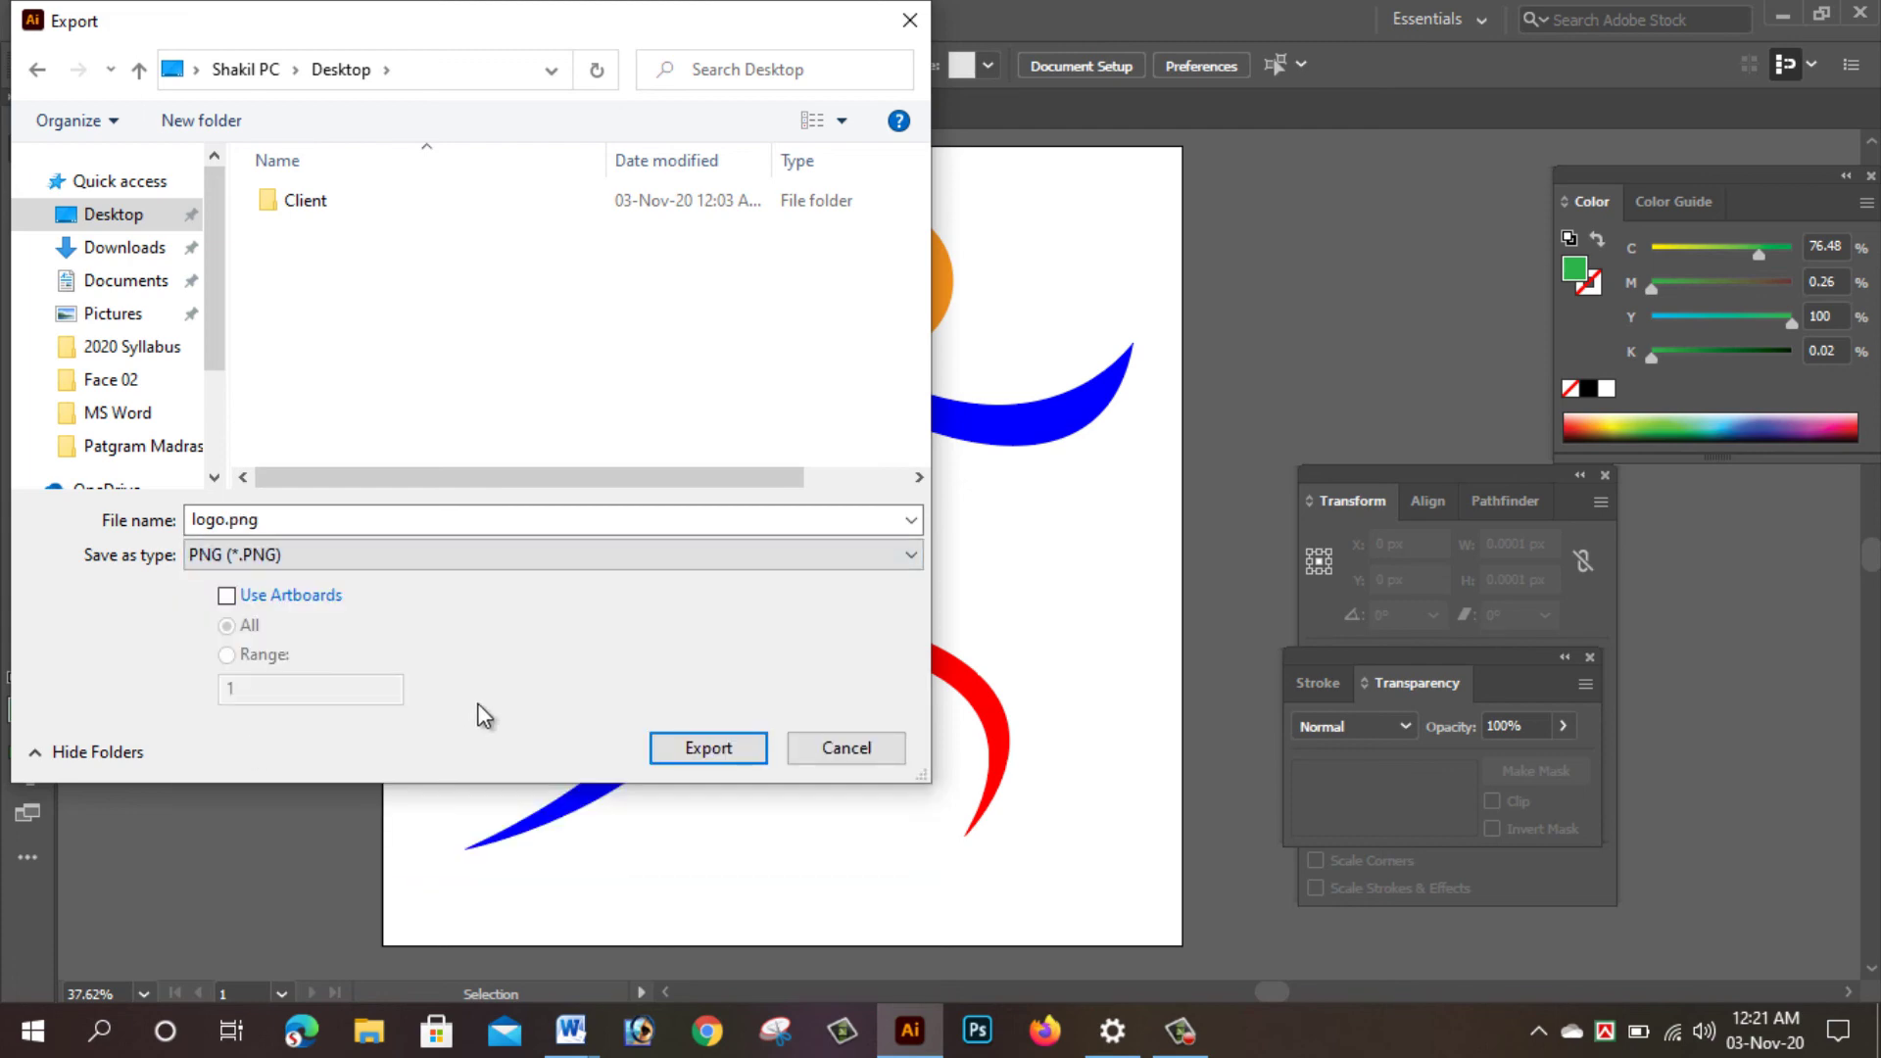
pyautogui.click(713, 757)
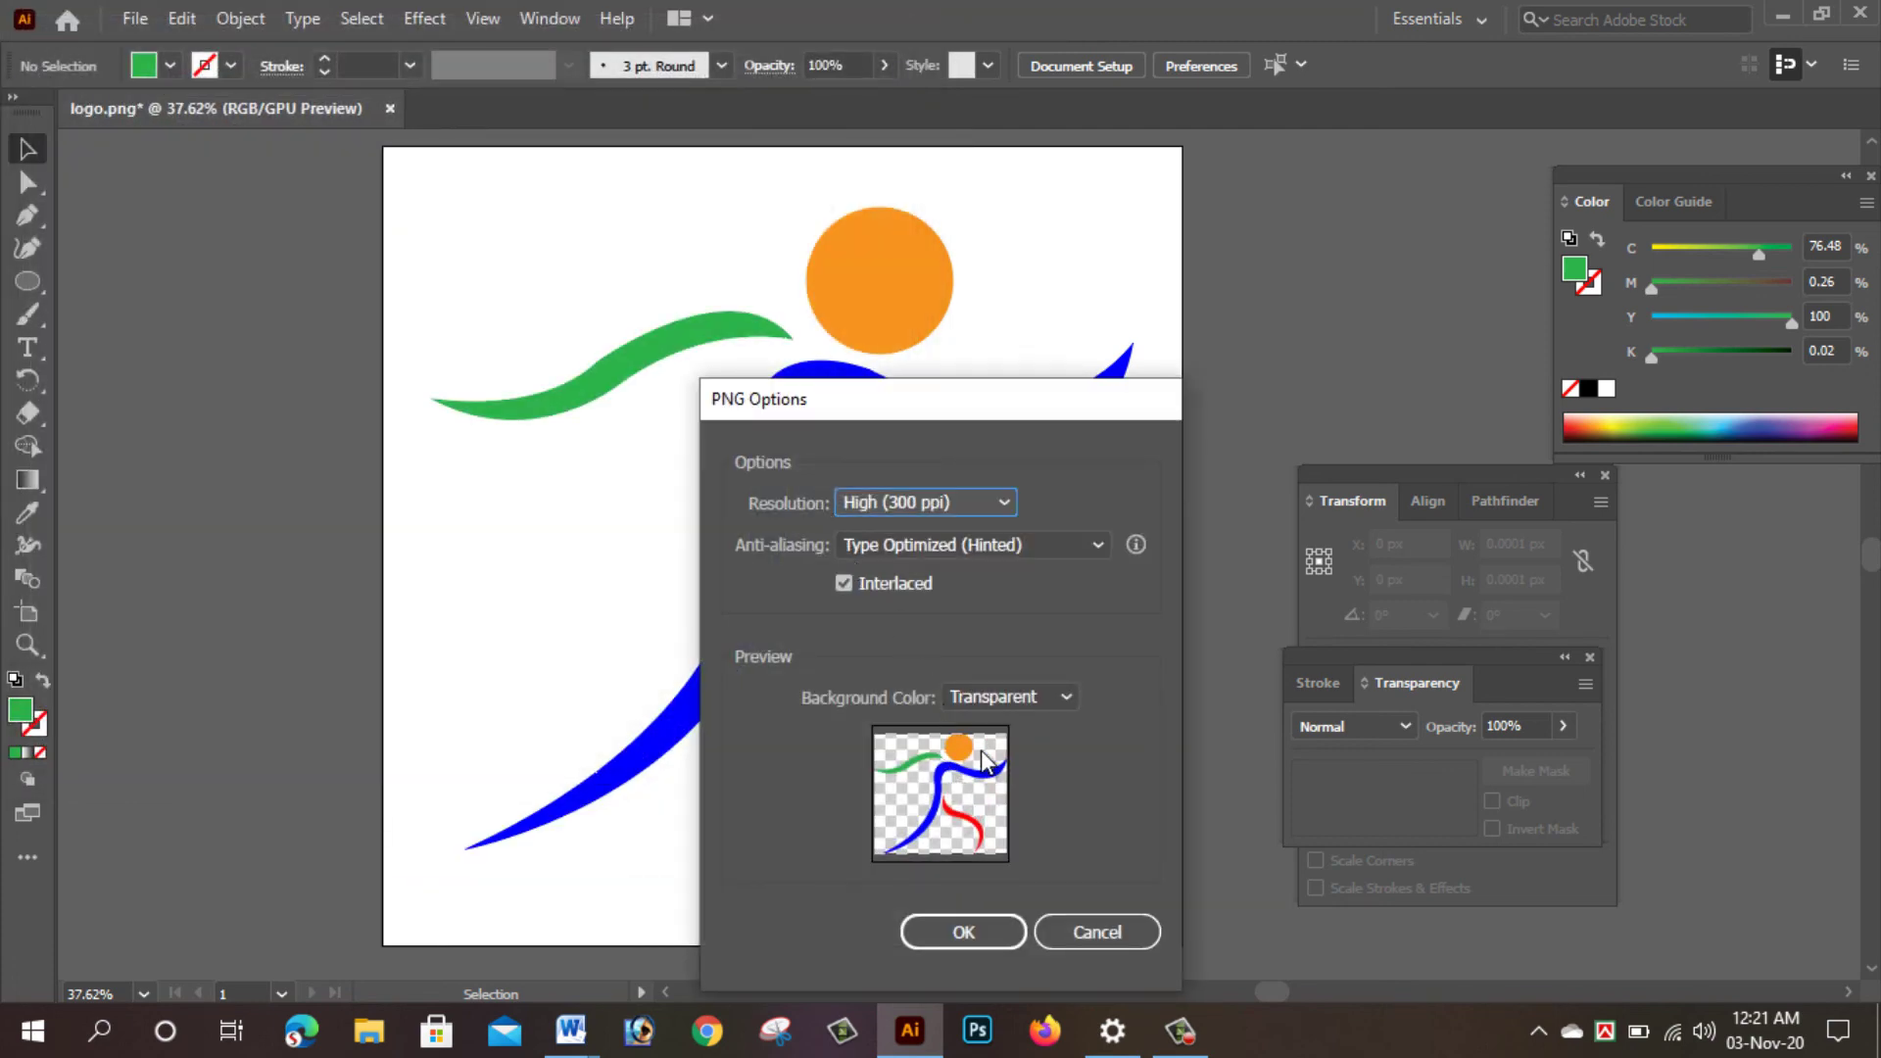
pyautogui.click(959, 928)
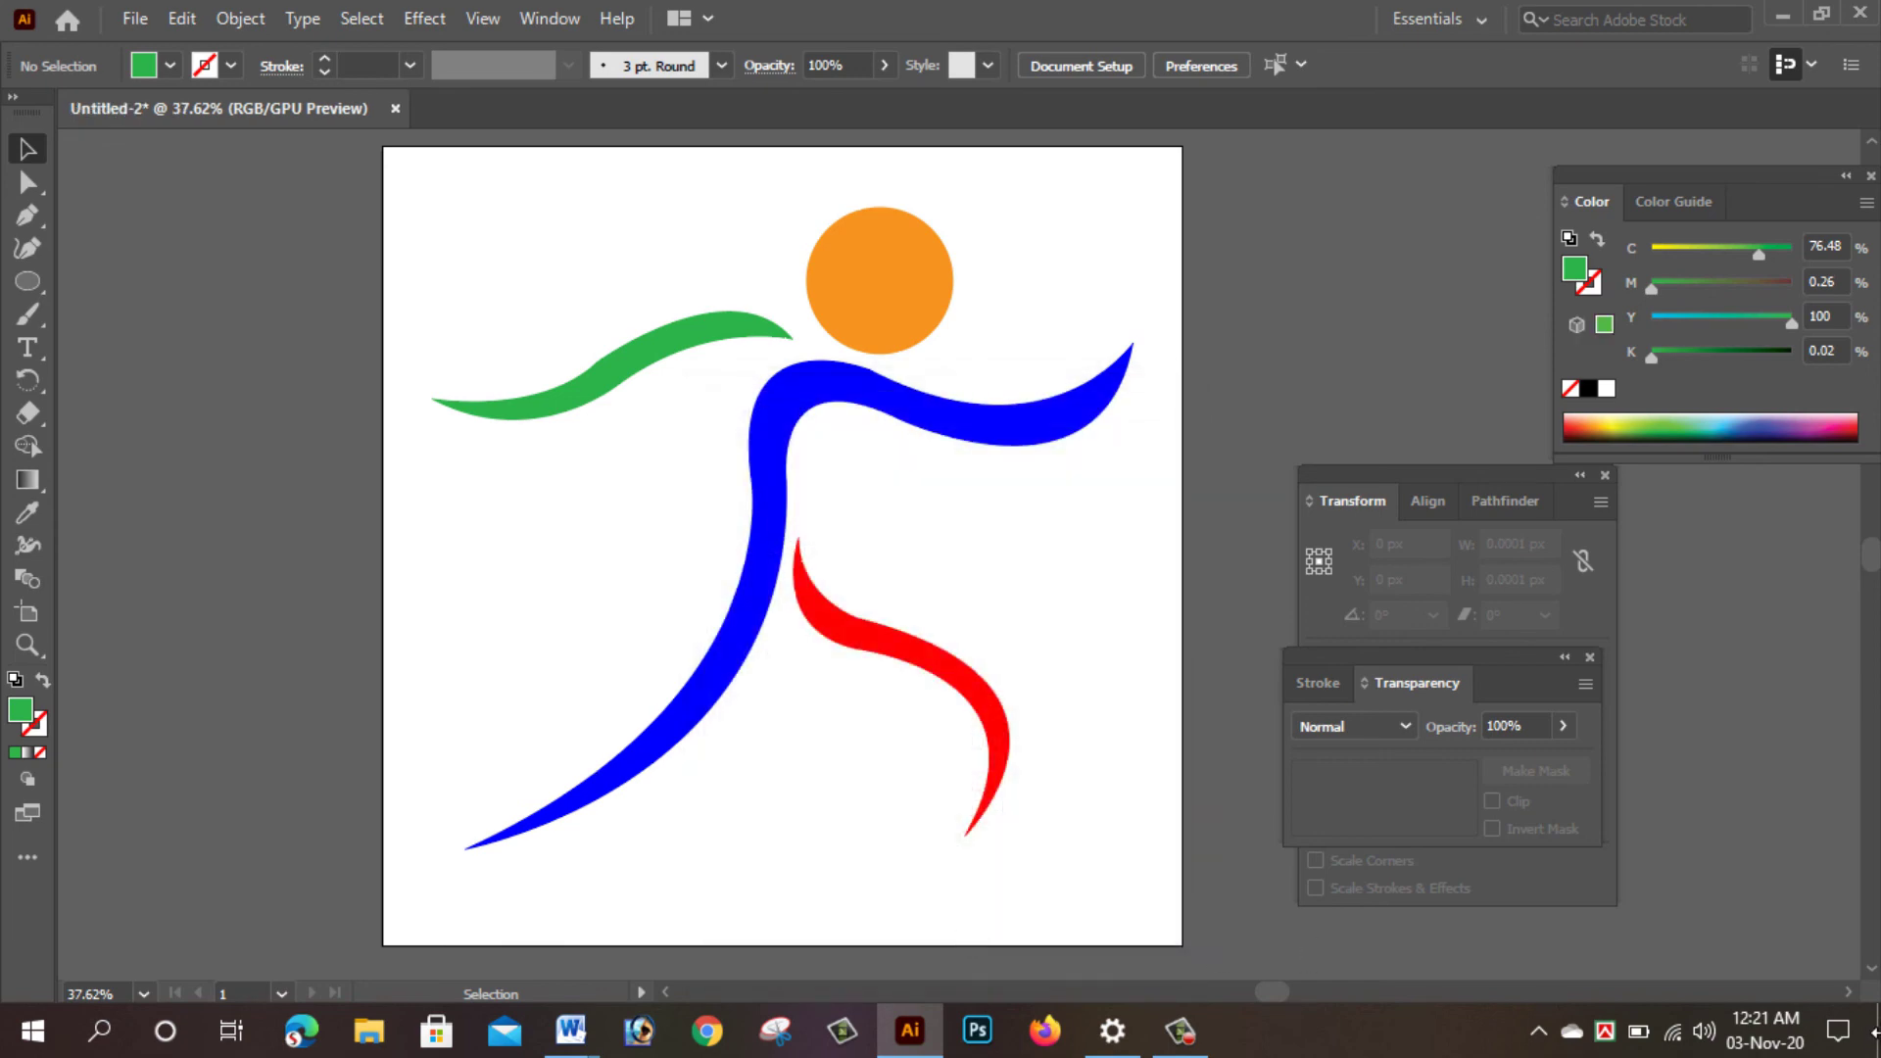
pyautogui.click(1782, 17)
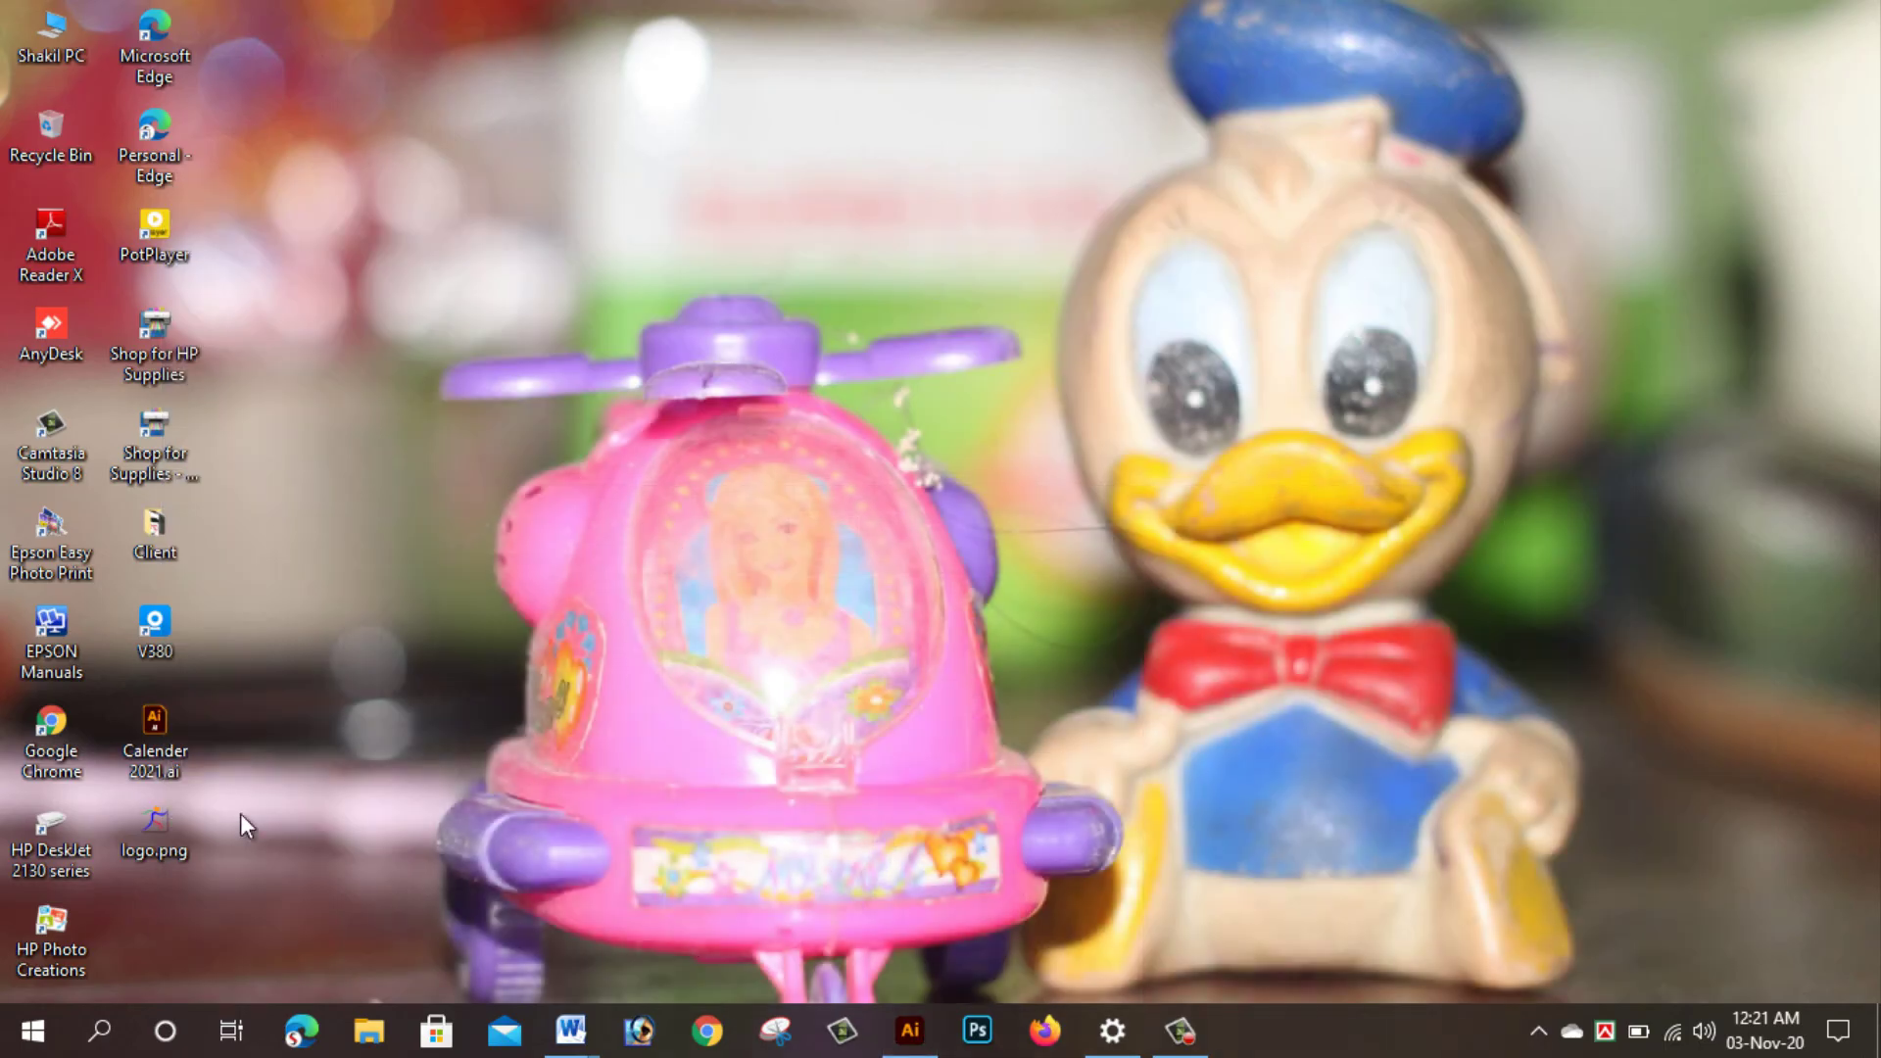
# Open logo.png in Windows Photos to check the exported running-figure logo, dismissing the zoom tip.
pyautogui.doubleClick(151, 853)
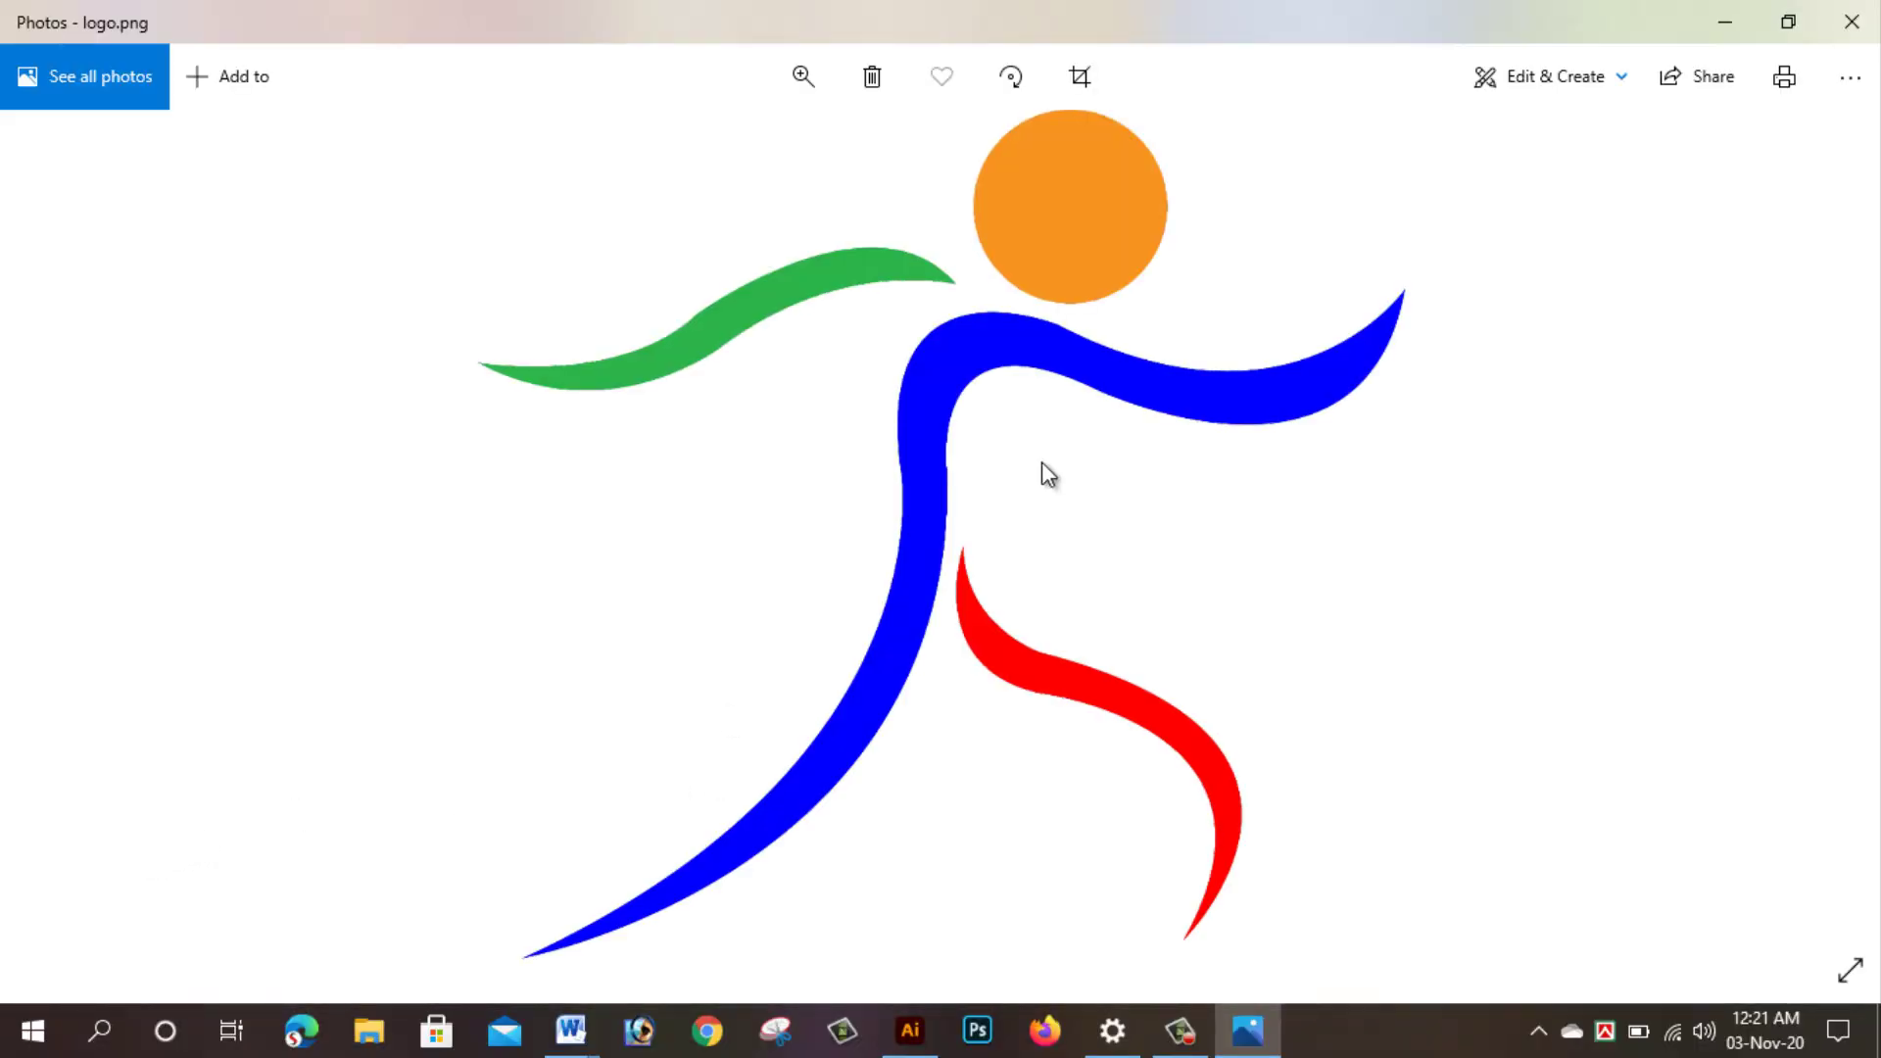
pyautogui.scroll(2, 898, 486)
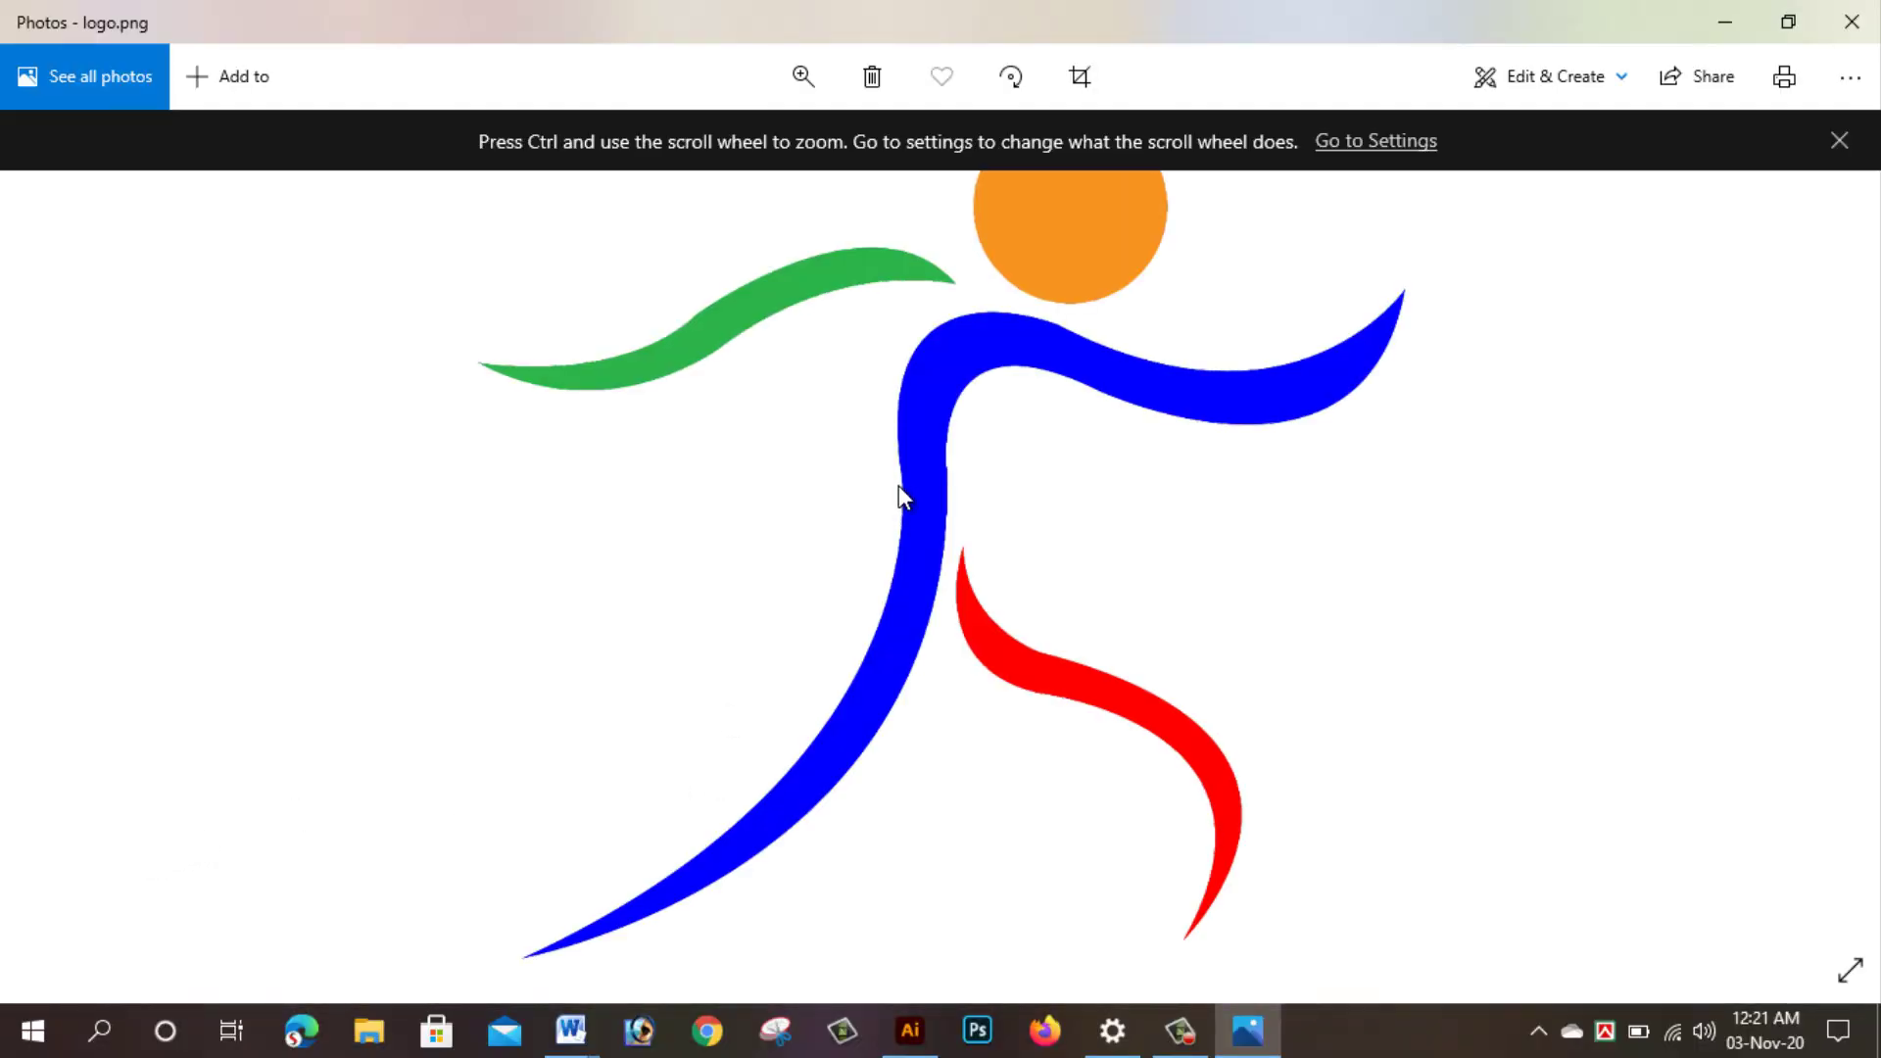
pyautogui.click(1839, 142)
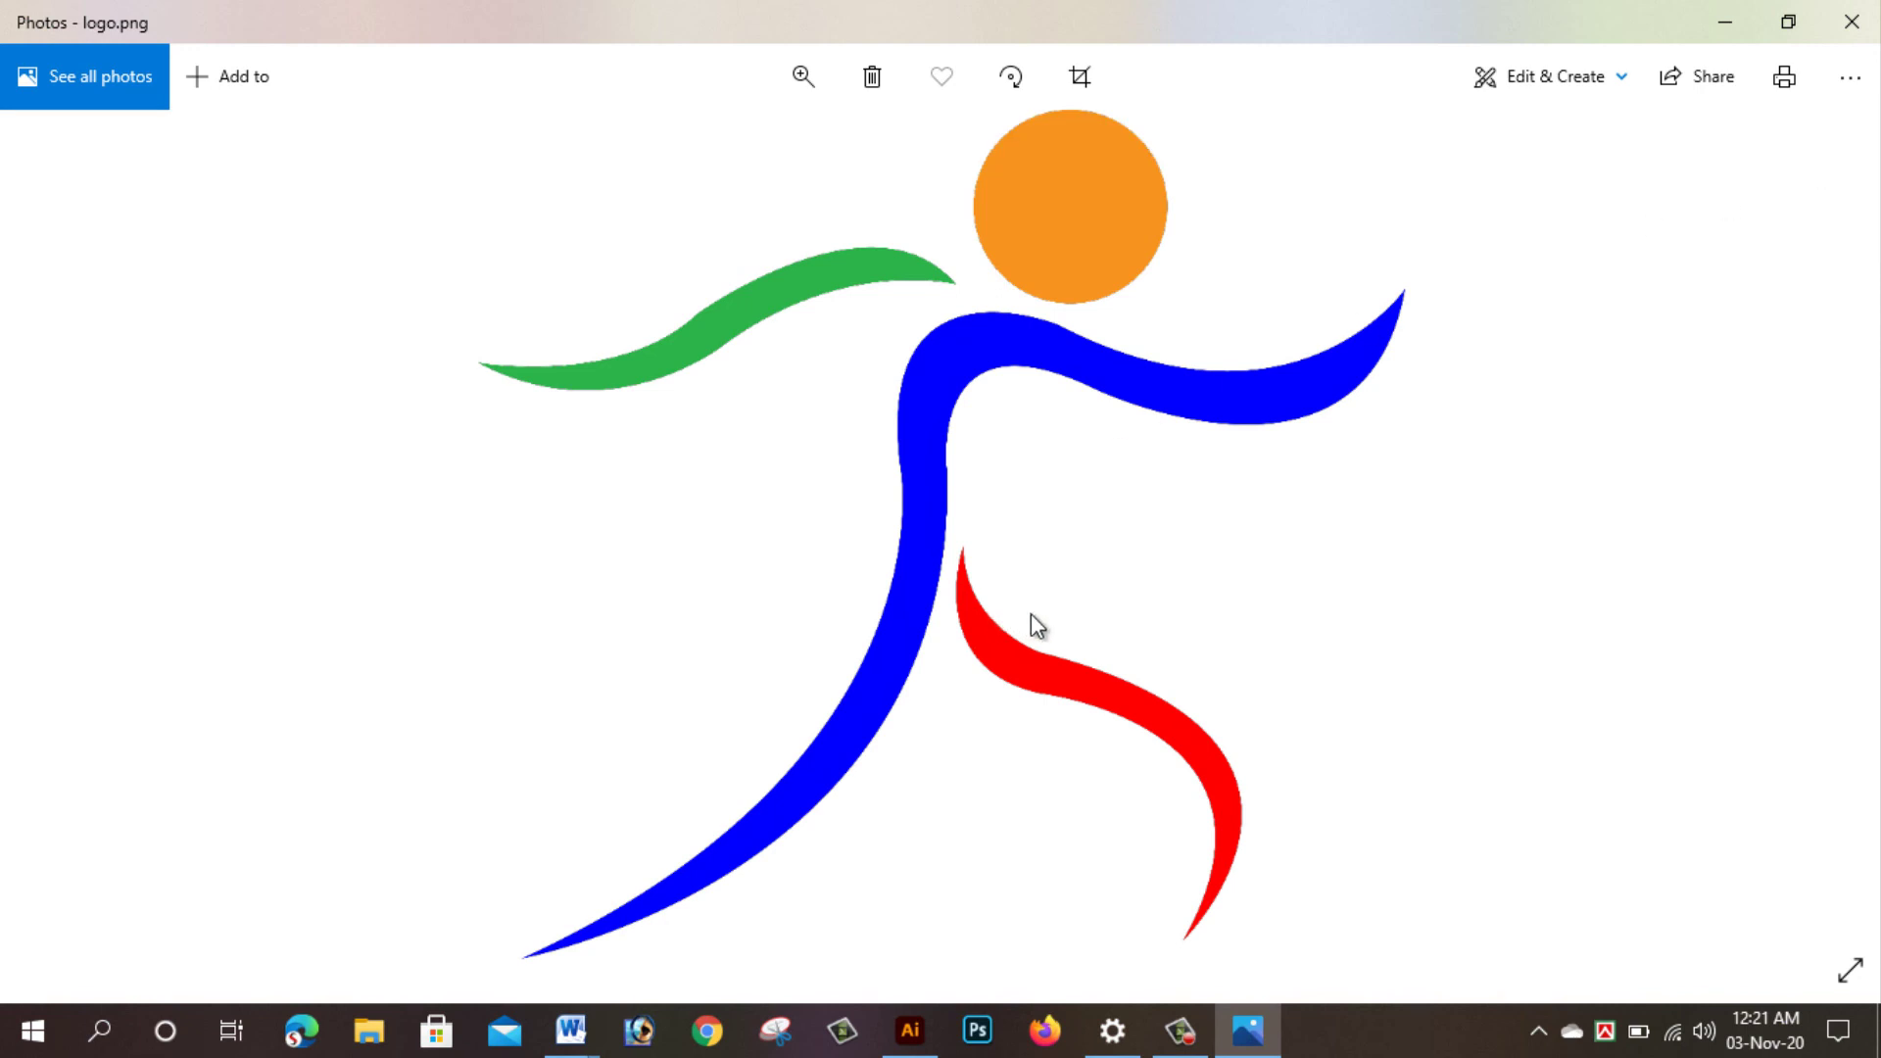